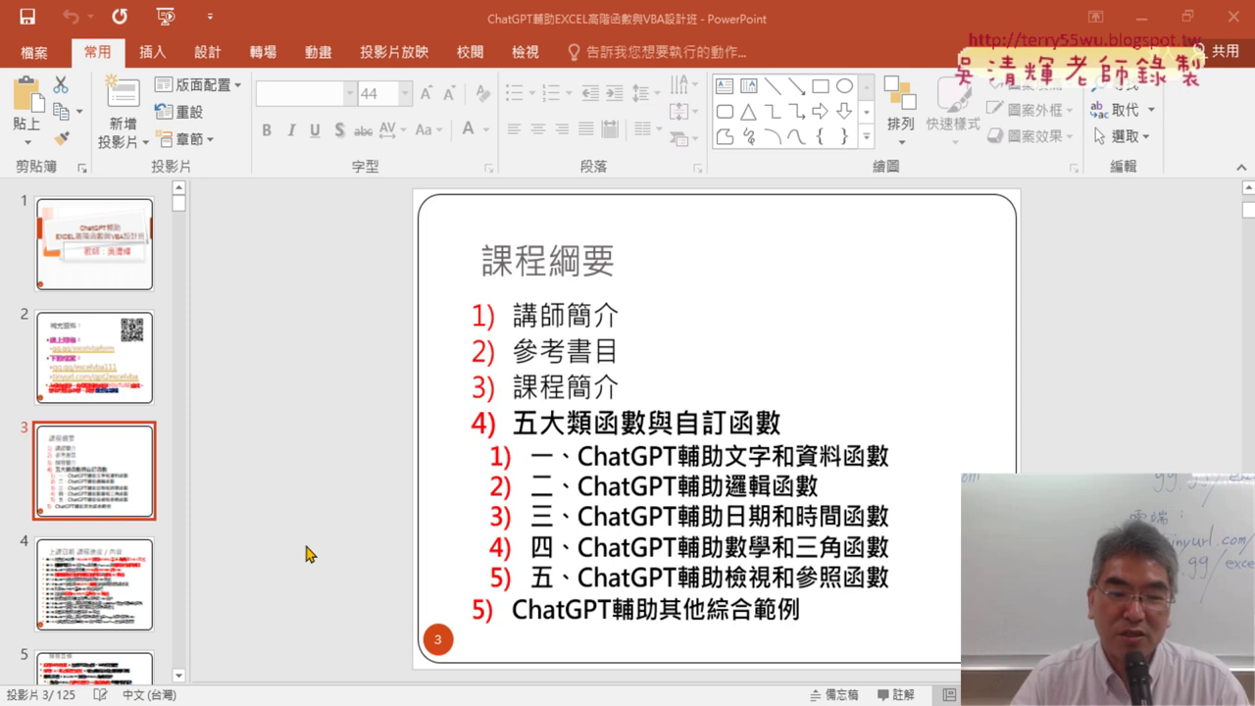
- Show slide 4, the 06/14–09/13 class schedule listing each session's ChatGPT/VBA topic
{"action": "left_click", "coordinate": [119, 595]}
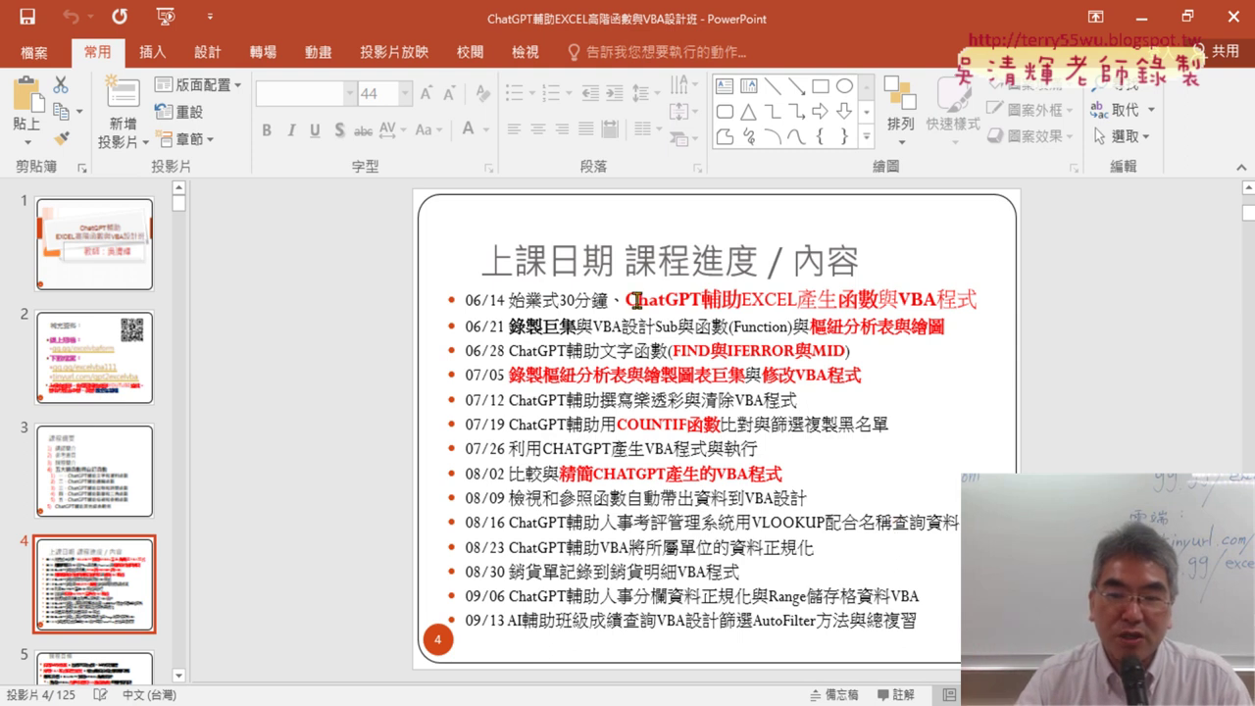
- Highlight the ChatGPT, 錄製巨集 and pivot-table phrases on slide 4, then move to slide 5
{"action": "left_click_drag", "start_coordinate": [626, 300], "coordinate": [743, 306]}
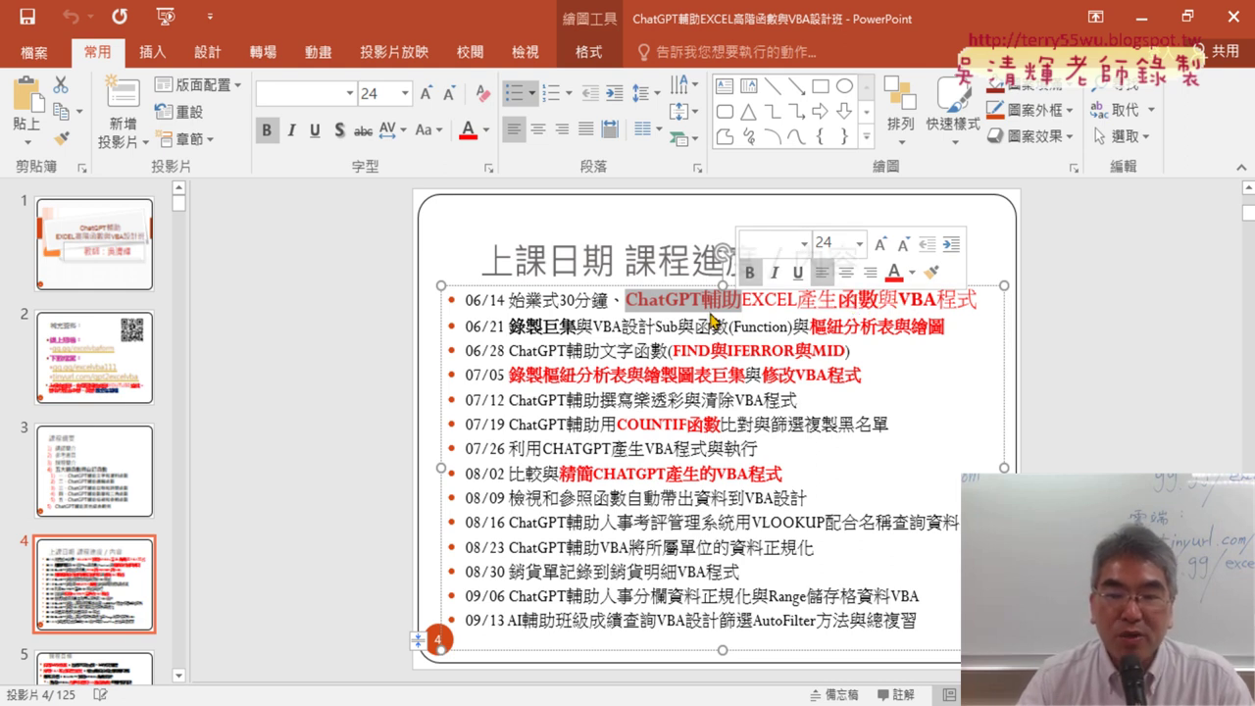
{"action": "left_click_drag", "start_coordinate": [510, 328], "coordinate": [577, 330]}
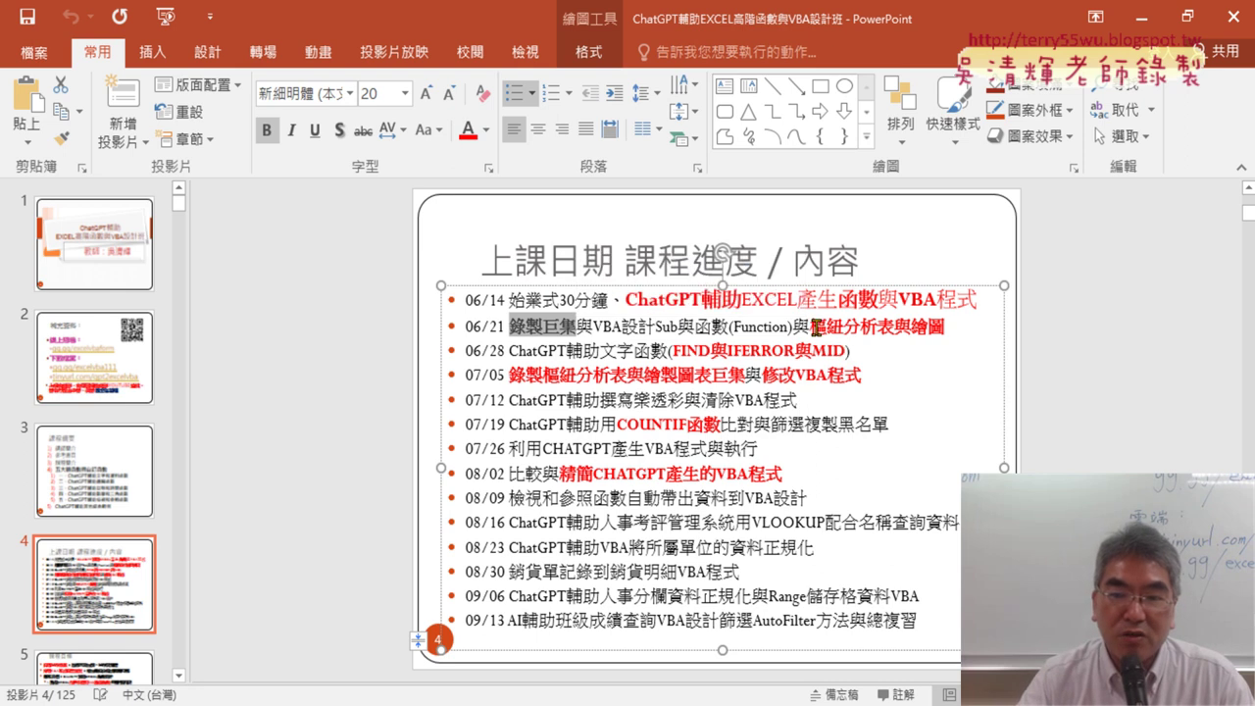
{"action": "left_click_drag", "start_coordinate": [813, 327], "coordinate": [944, 330]}
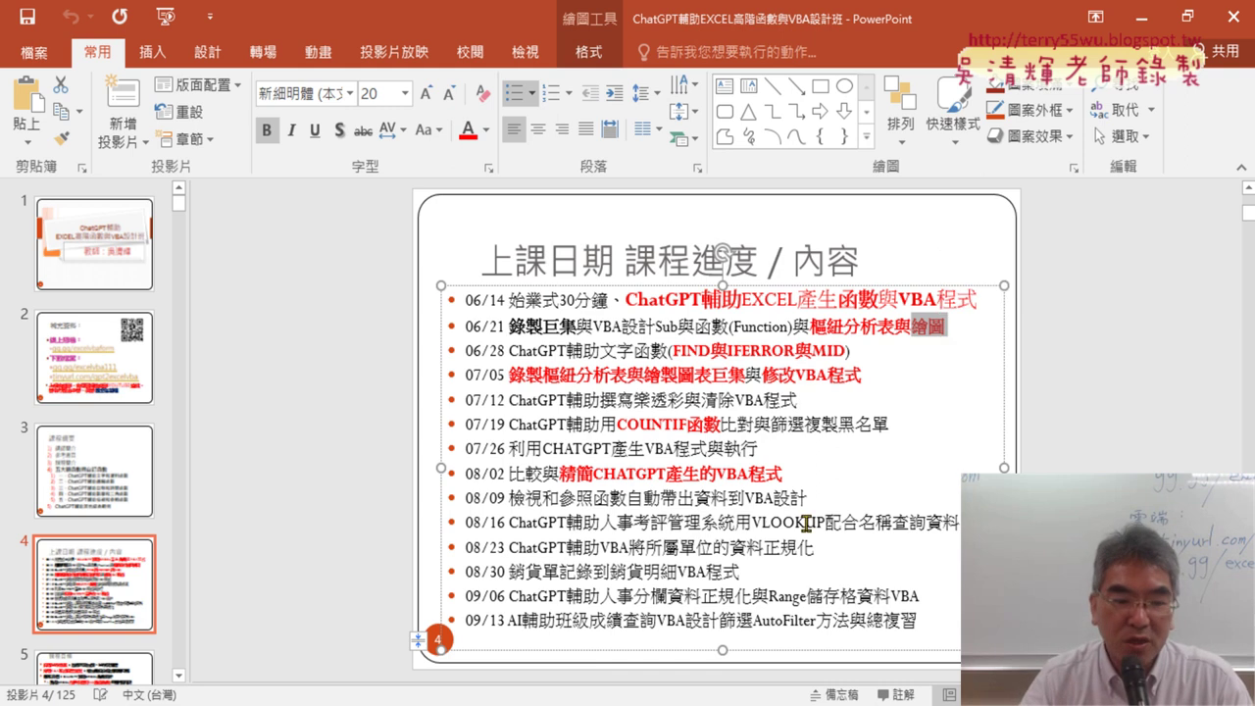
{"action": "scroll", "coordinate": [552, 496], "scroll_direction": "down", "scroll_amount": 1}
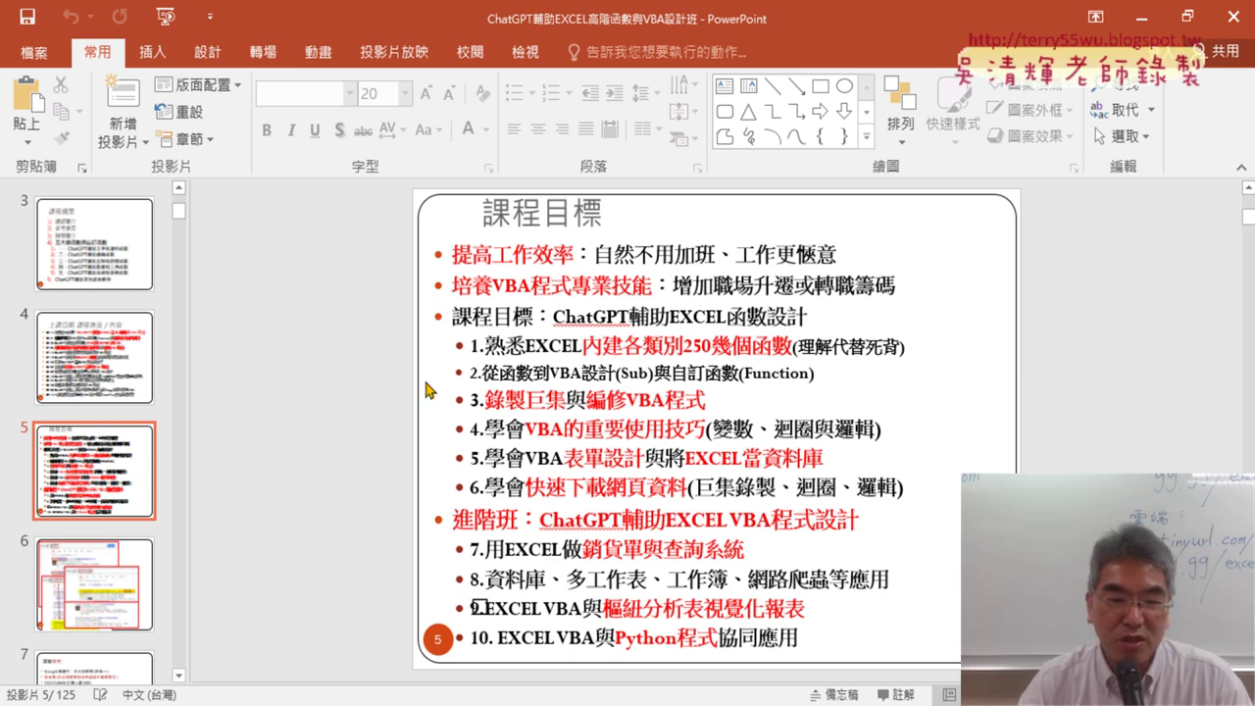
- Display slide 6 with the overlapping Google search screenshots for 吳老師 and VBA/app tutorials
{"action": "left_click", "coordinate": [103, 585]}
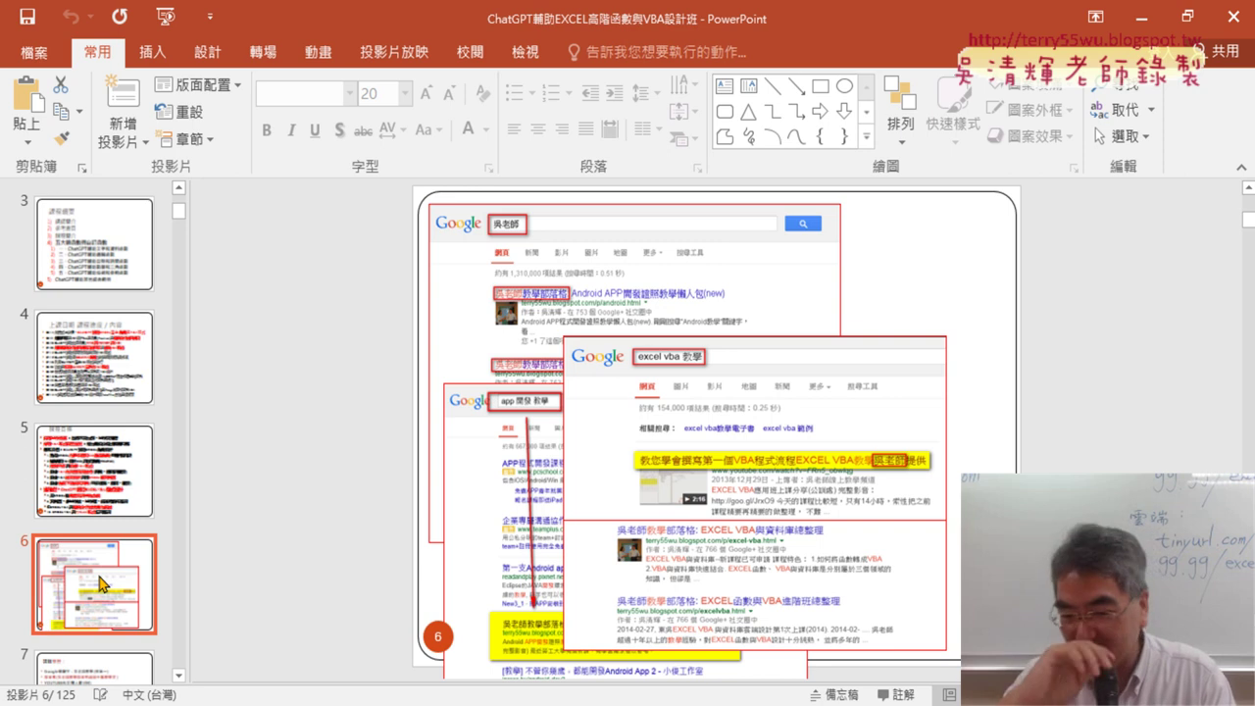
- Bring up slide 7, the 講師簡歷 instructor background page
{"action": "scroll", "coordinate": [103, 584], "scroll_direction": "down", "scroll_amount": 2}
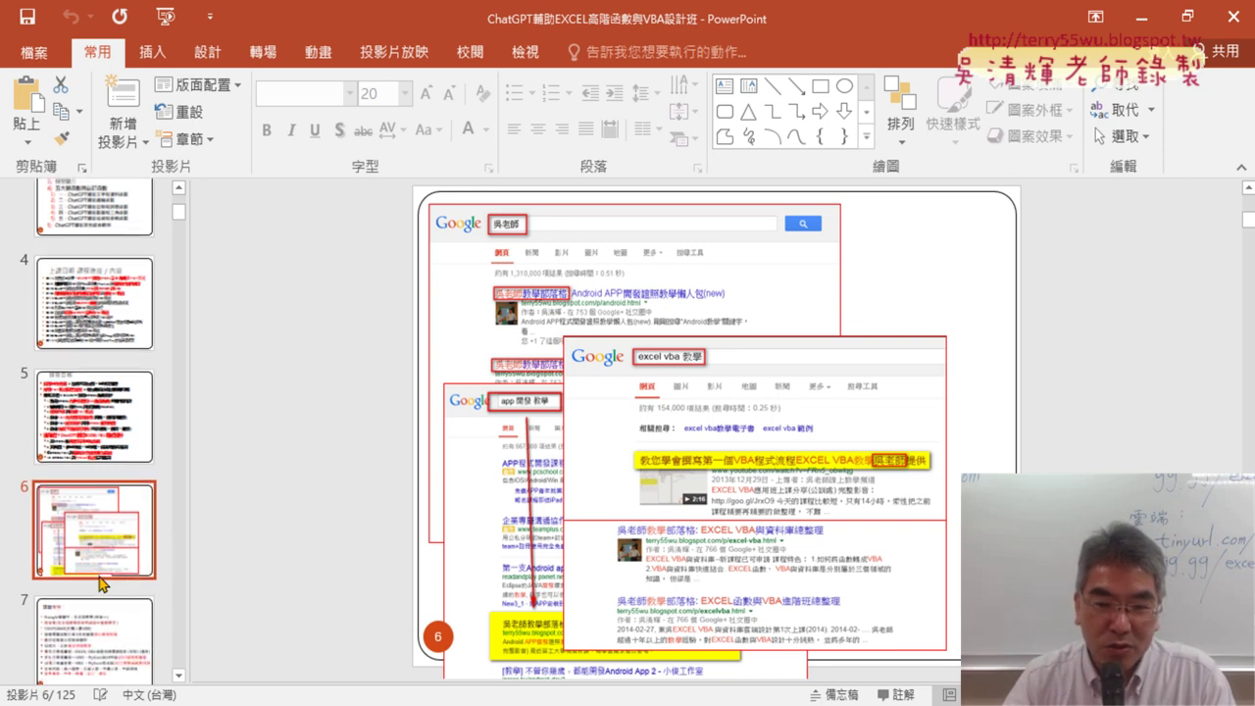
{"action": "left_click", "coordinate": [98, 579]}
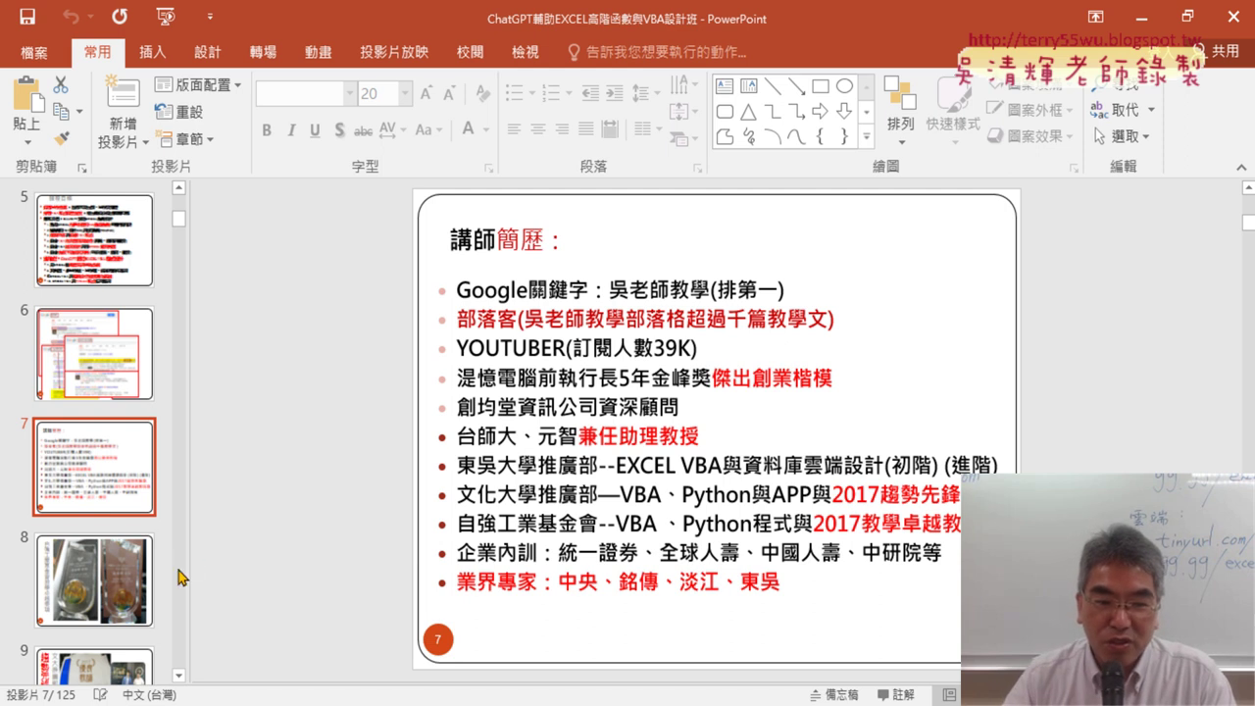
- Step through the award slides 8 and 9 to slide 10's TQC, MOS, IC3 and Power BI certificates
{"action": "left_click", "coordinate": [132, 596]}
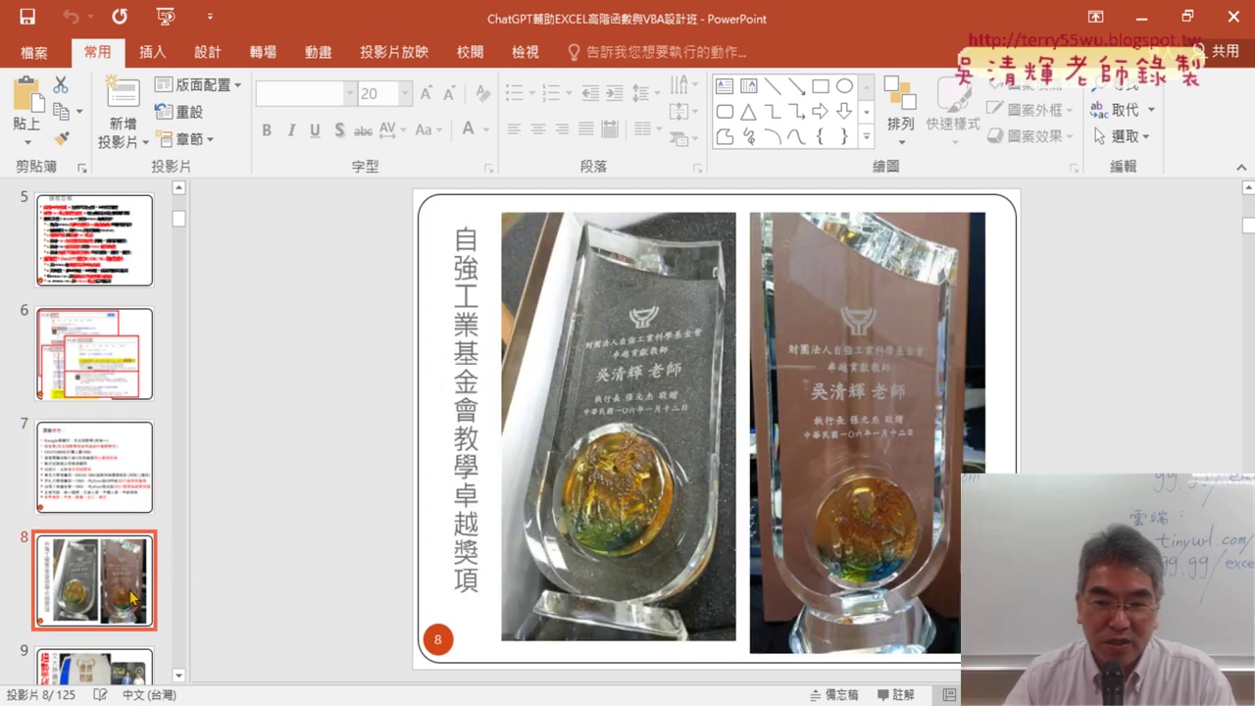
{"action": "left_click", "coordinate": [118, 667]}
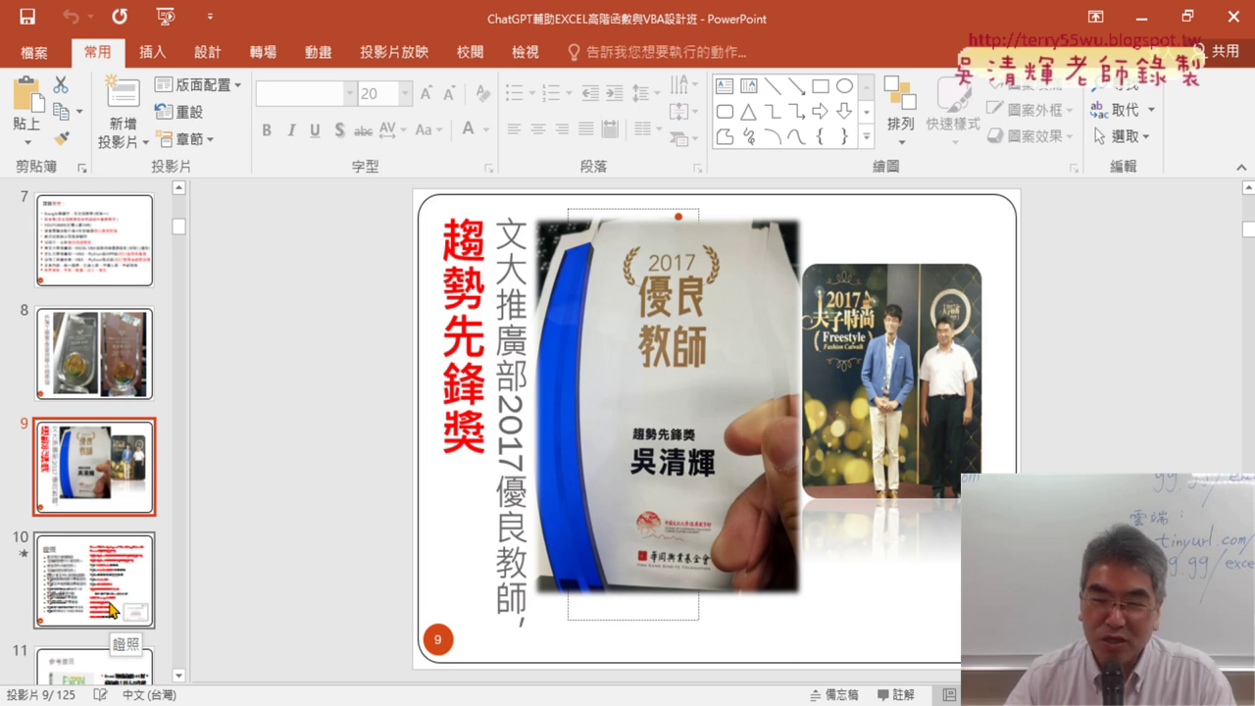
{"action": "left_click", "coordinate": [110, 607]}
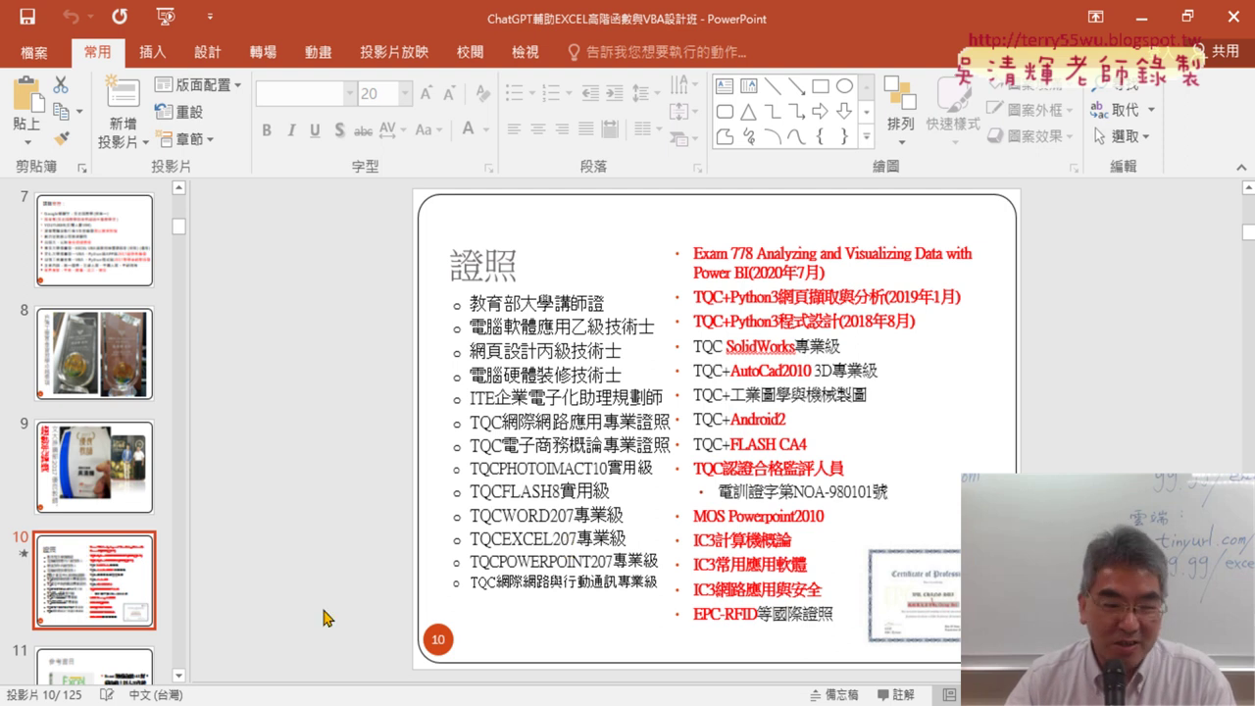
- Show slide 11, the reference book page for Excel職場函數468招 (450元)
{"action": "left_click", "coordinate": [118, 672]}
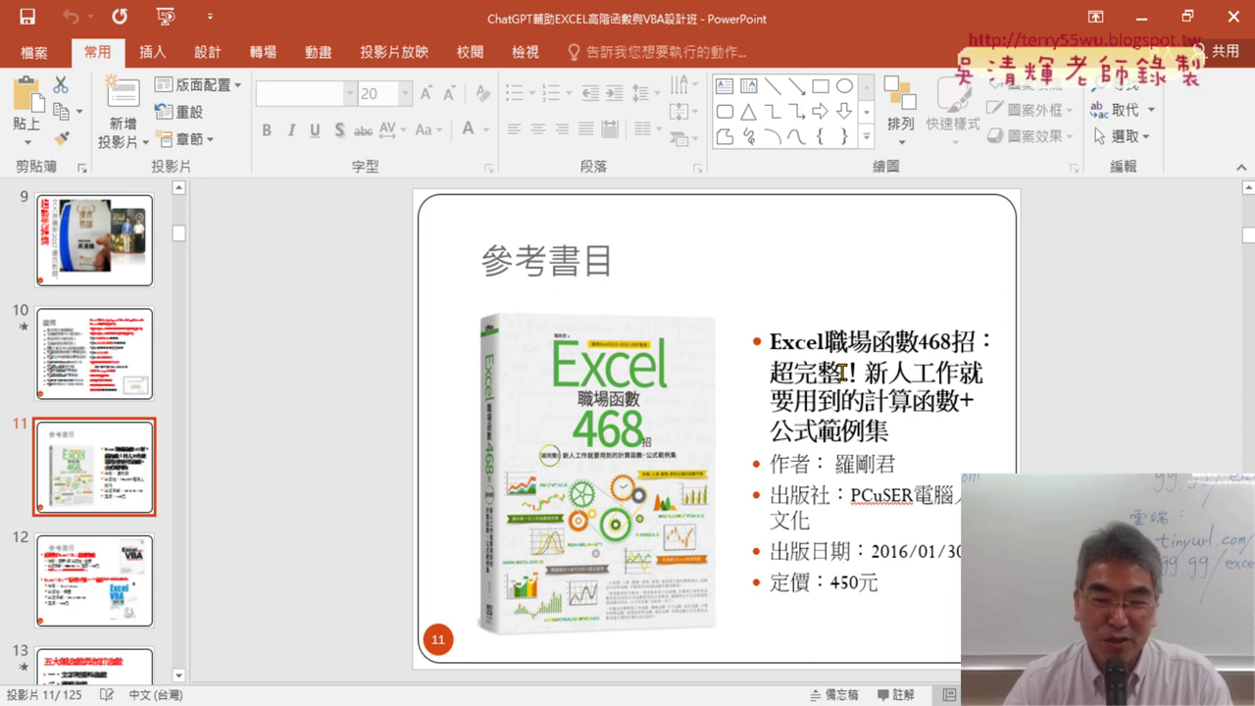
- Go to slide 12, the 參考書目 page with two Excel VBA reference books and prices
{"action": "type", "text": "！"}
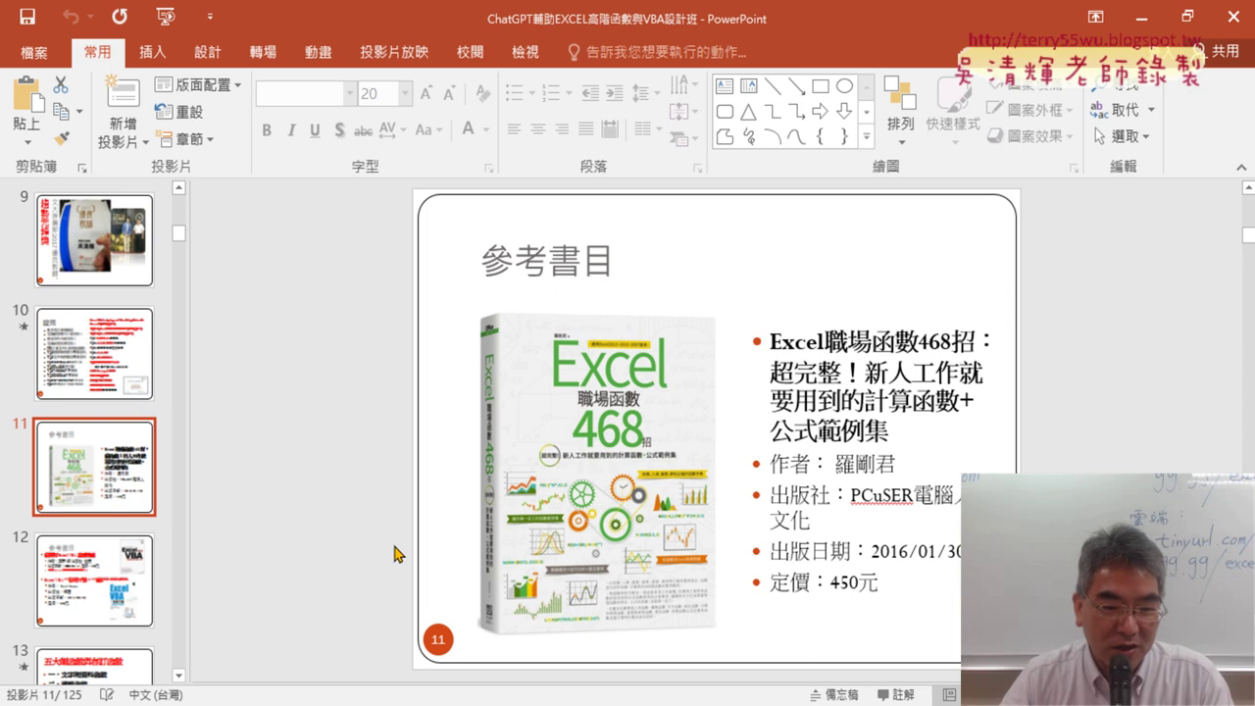
{"action": "left_click", "coordinate": [116, 608]}
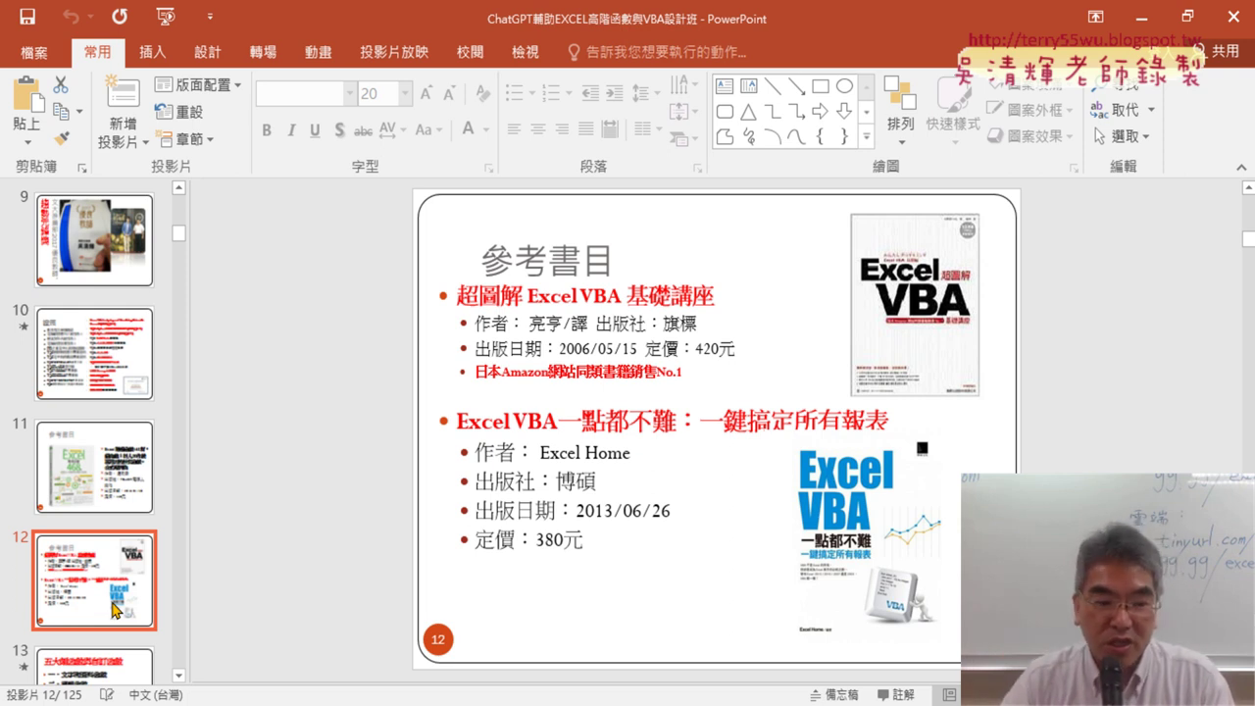
- Show slide 13 listing the five function categories (五大類函數與自訂函數)
{"action": "scroll", "coordinate": [106, 620], "scroll_direction": "down", "scroll_amount": 1}
{"action": "left_click", "coordinate": [106, 620]}
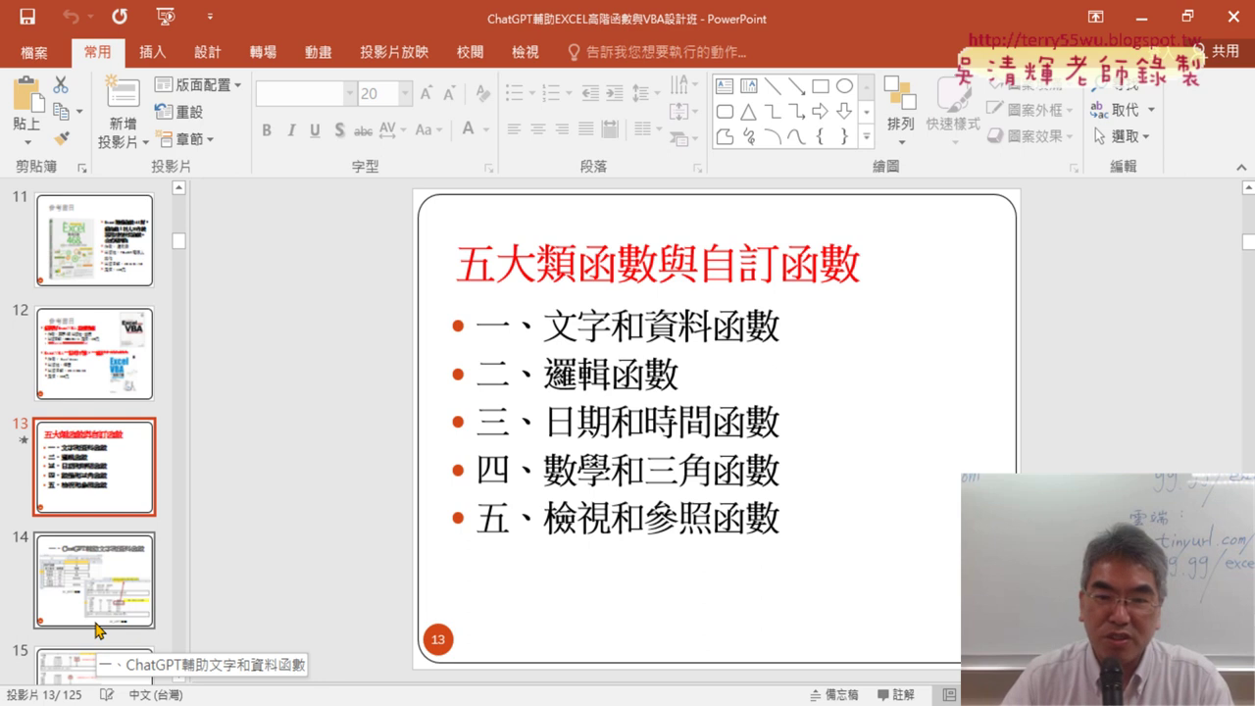
- Minimize PowerPoint and select B3 then C3 on the REPT sheet of 01文字與資料函數
{"action": "left_click", "coordinate": [1143, 20]}
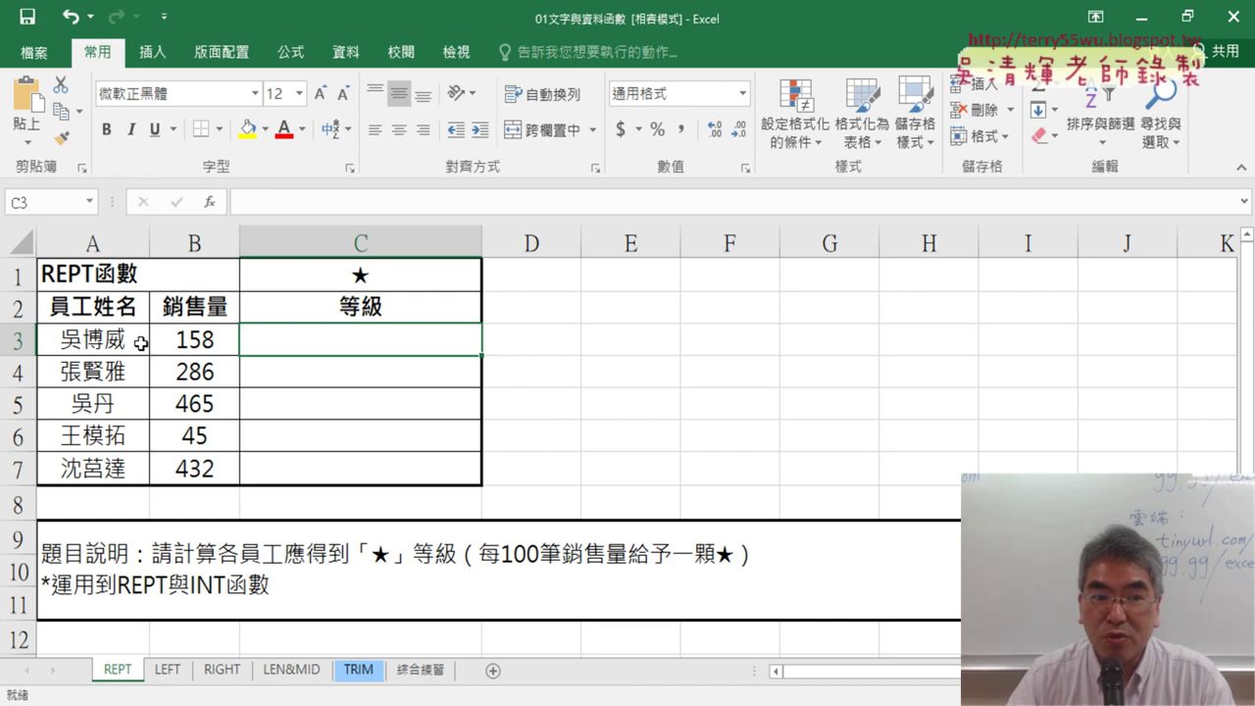
{"action": "left_click", "coordinate": [199, 340]}
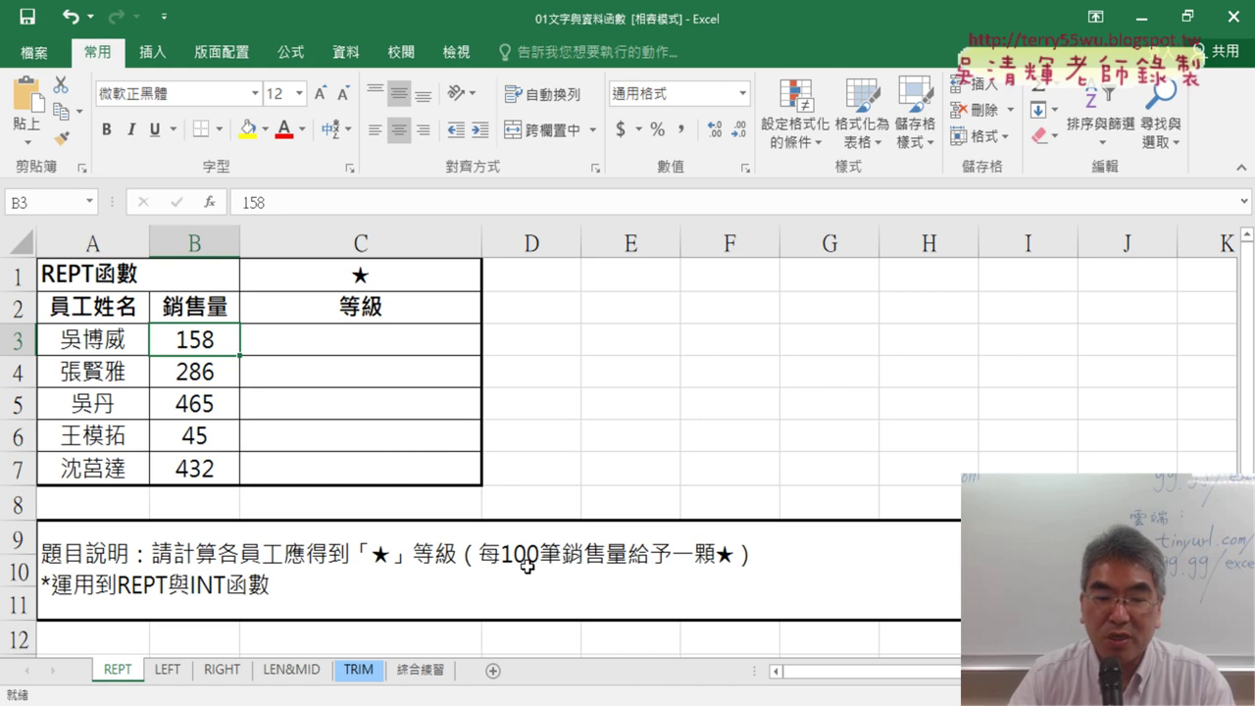
{"action": "left_click", "coordinate": [365, 340]}
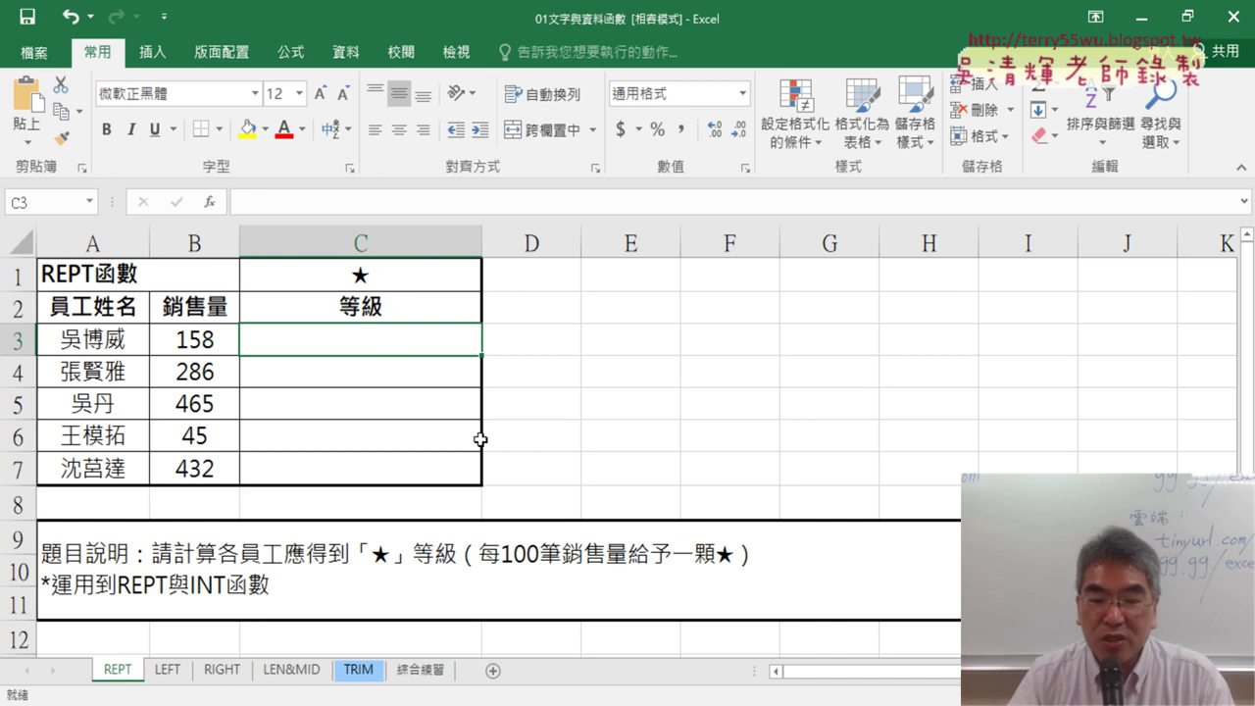
- In Chrome, look over the ChatGPT conversation and the Google Docs formula notes
{"action": "mouse_move", "coordinate": [690, 705]}
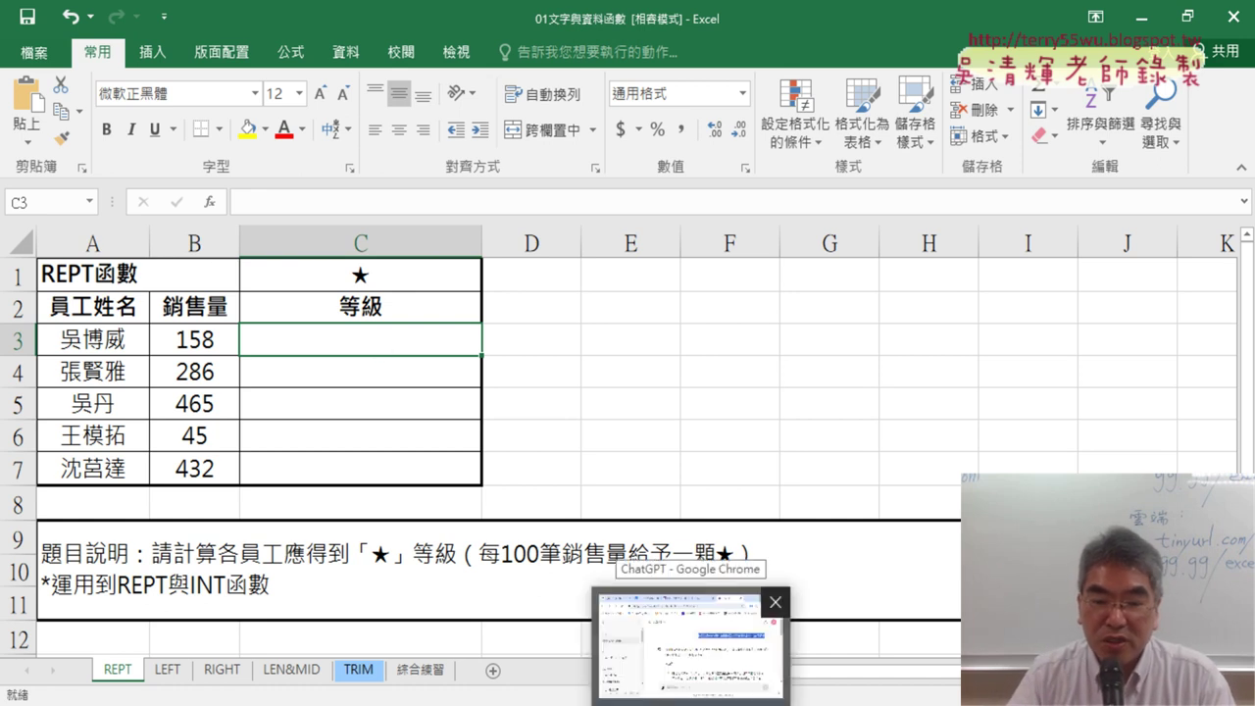
{"action": "left_click", "coordinate": [684, 676]}
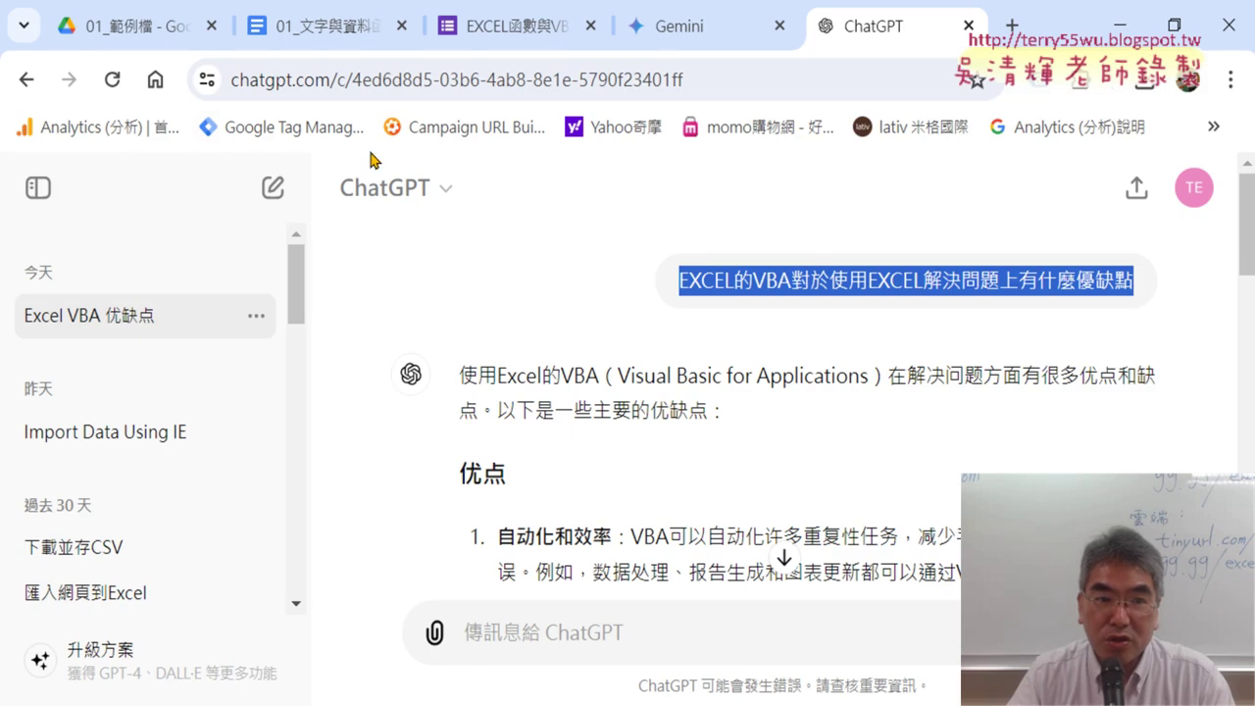
{"action": "left_click", "coordinate": [329, 26]}
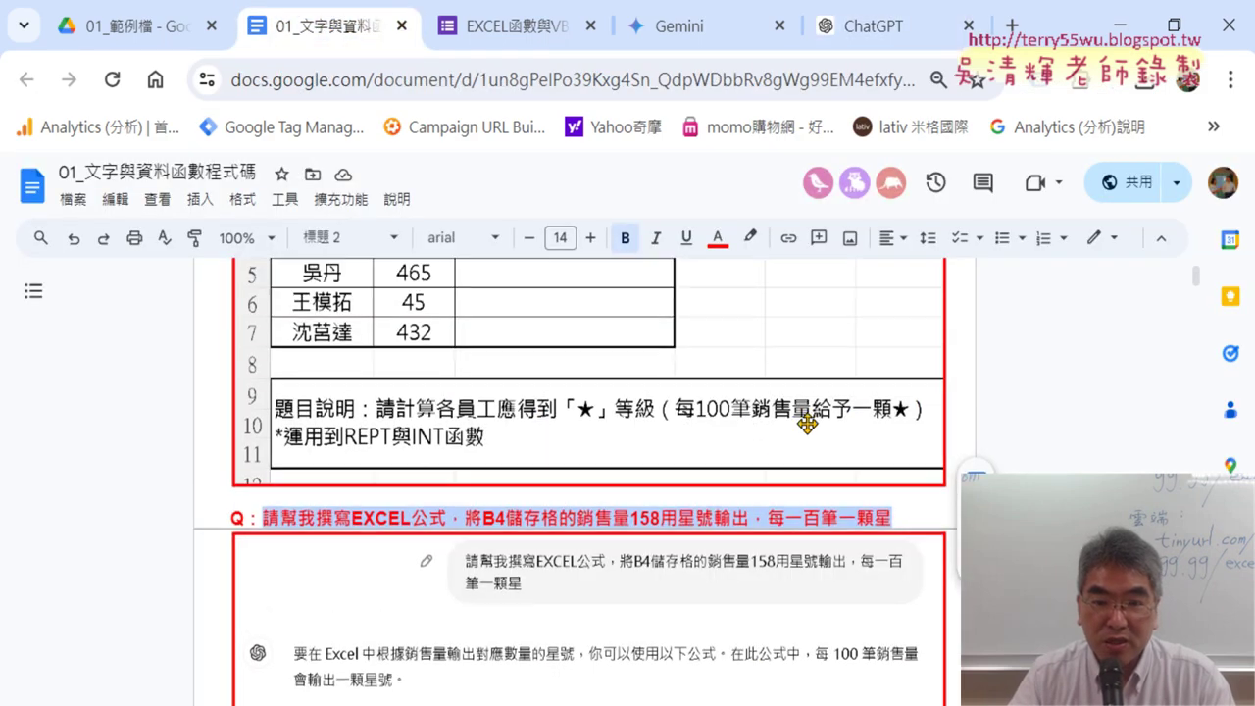
{"action": "scroll", "coordinate": [807, 424], "scroll_direction": "up", "scroll_amount": 3}
- In Drive, open _雲端白板畫面 > 01_文字與資料函數 and the 01_文字與資料函數程式碼 doc
{"action": "left_click", "coordinate": [140, 27]}
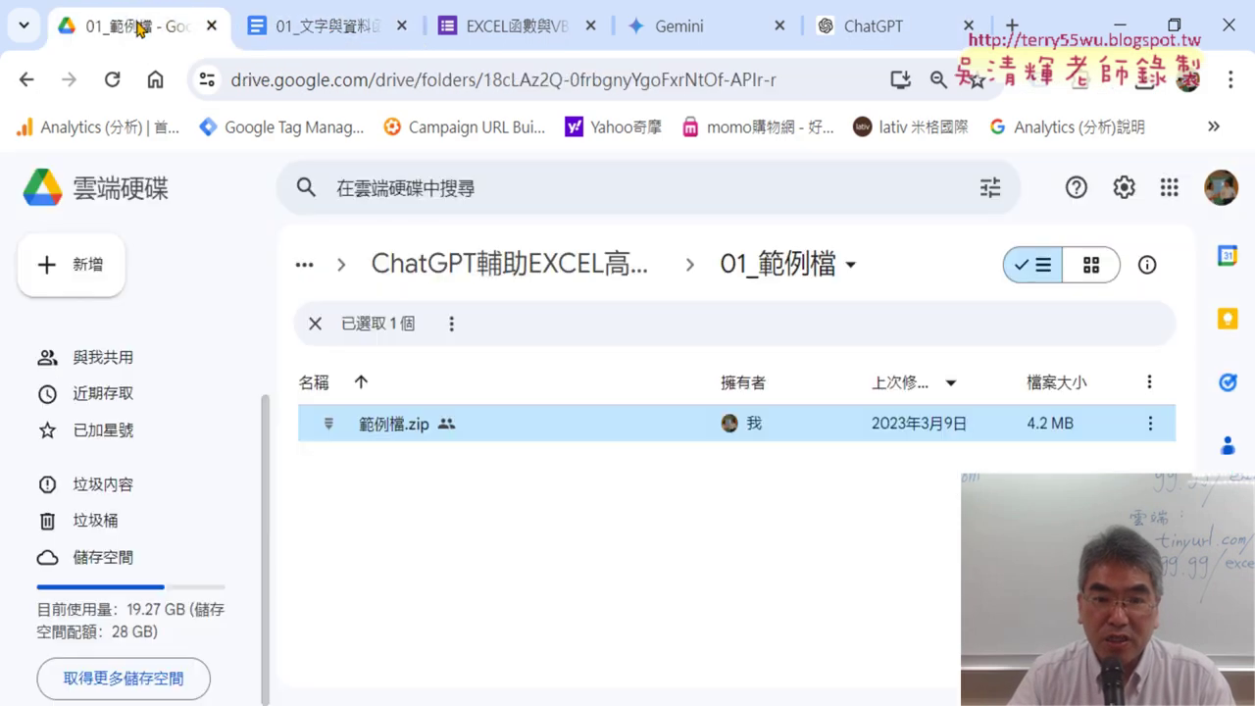
{"action": "left_click", "coordinate": [485, 271]}
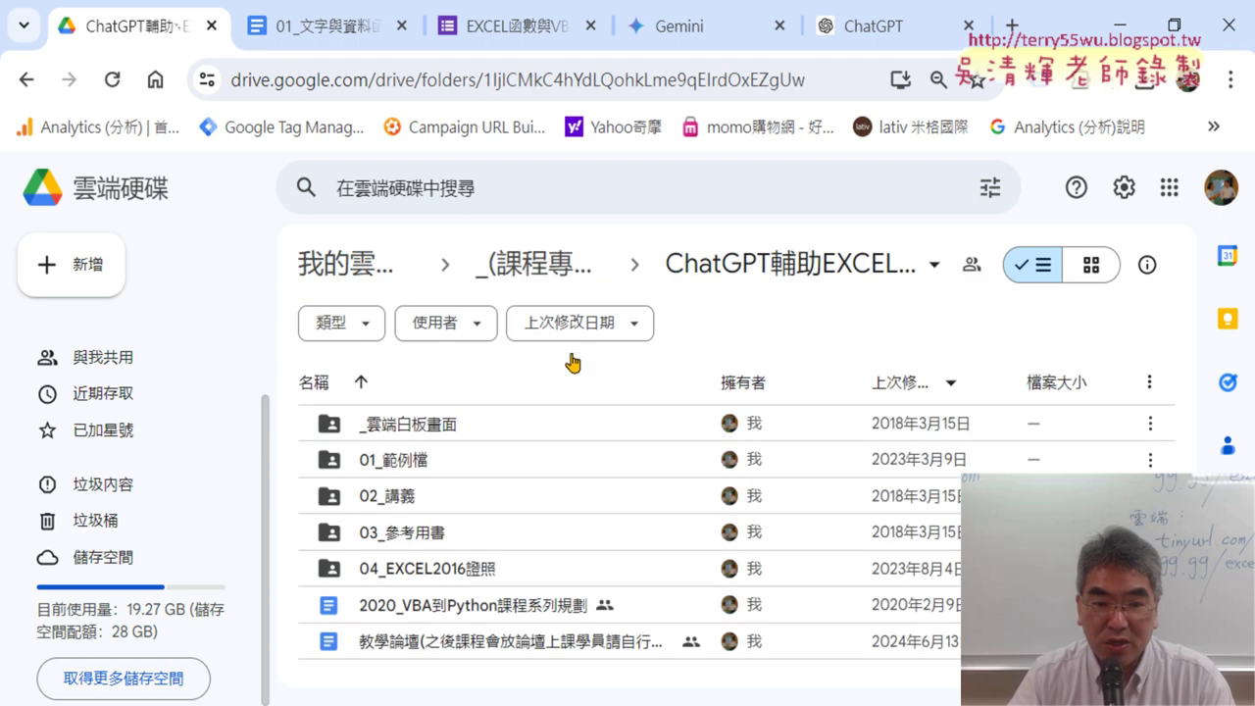
{"action": "double_click", "coordinate": [432, 426]}
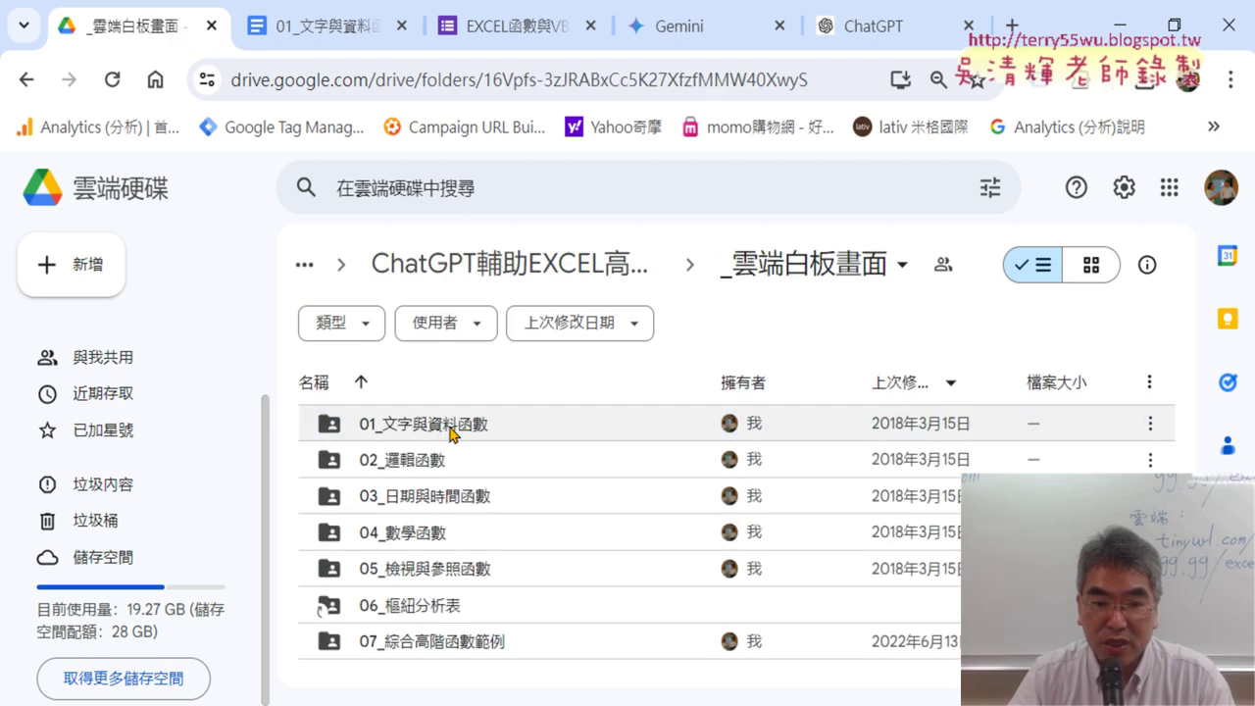
{"action": "left_click", "coordinate": [451, 433]}
{"action": "double_click", "coordinate": [451, 434]}
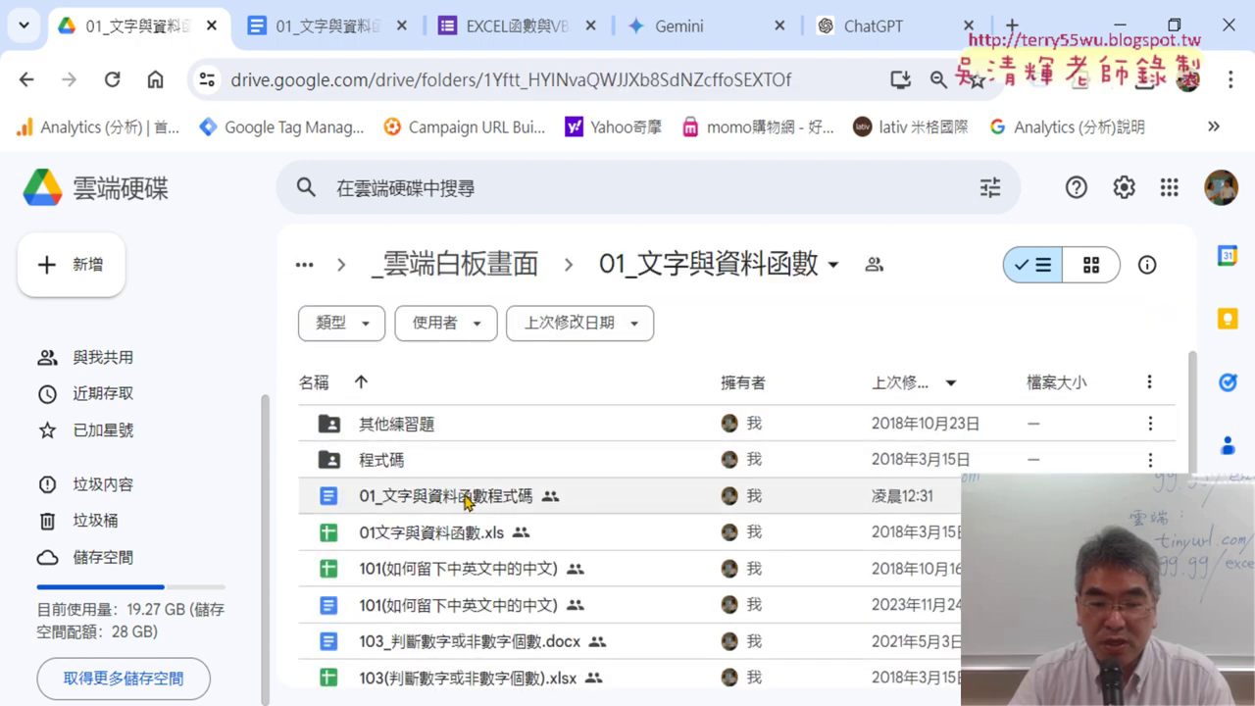
{"action": "double_click", "coordinate": [507, 497]}
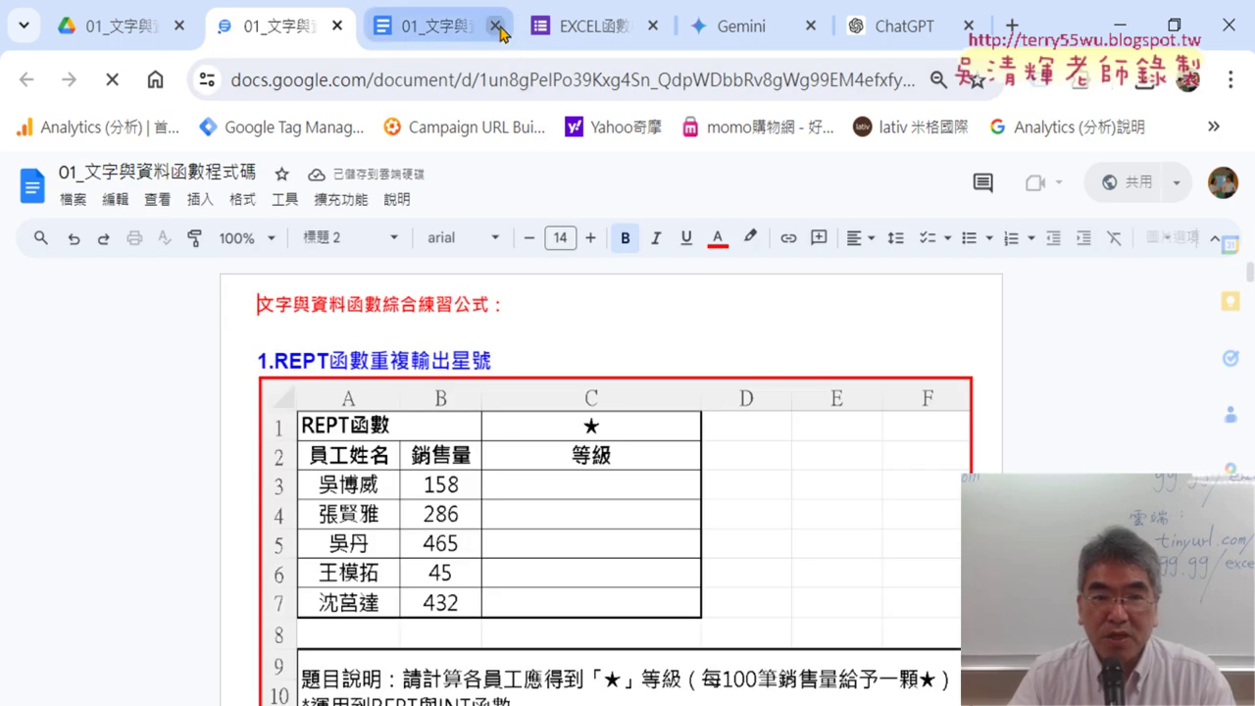
- Scroll to the Q prompt in Google Docs and select the start of its heading
{"action": "scroll", "coordinate": [1002, 415], "scroll_direction": "down", "scroll_amount": 3}
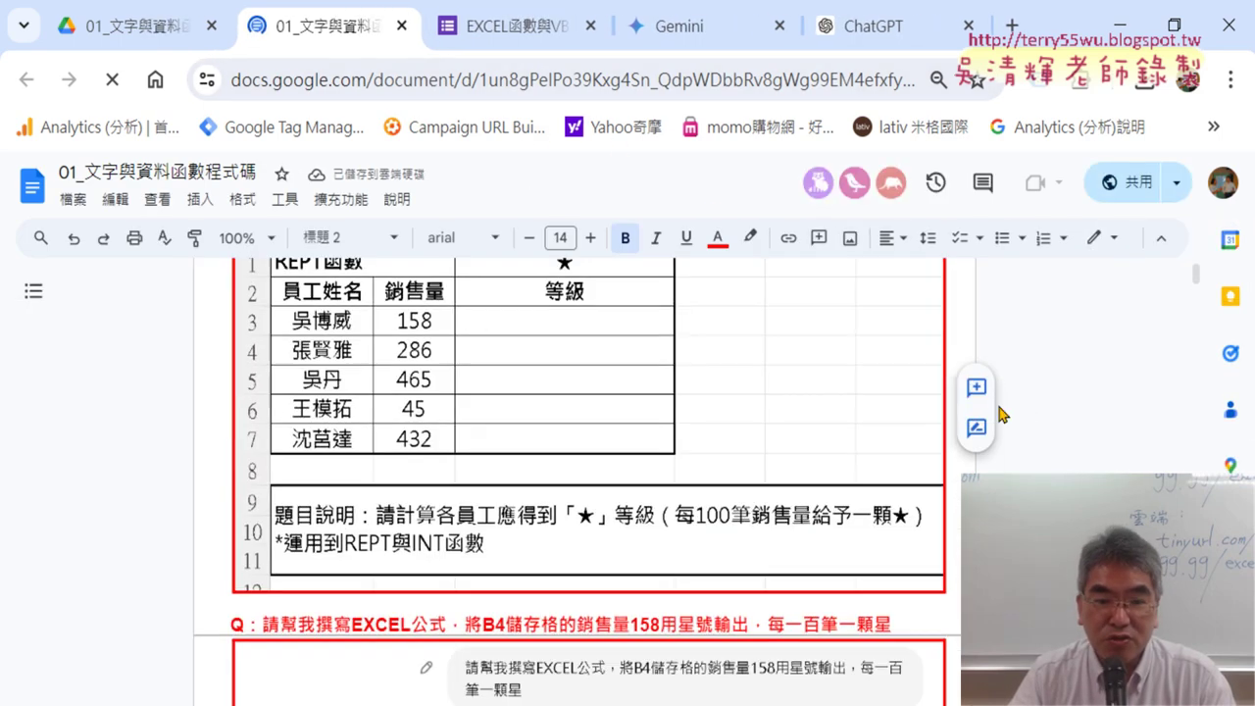
{"action": "scroll", "coordinate": [998, 414], "scroll_direction": "down", "scroll_amount": 1}
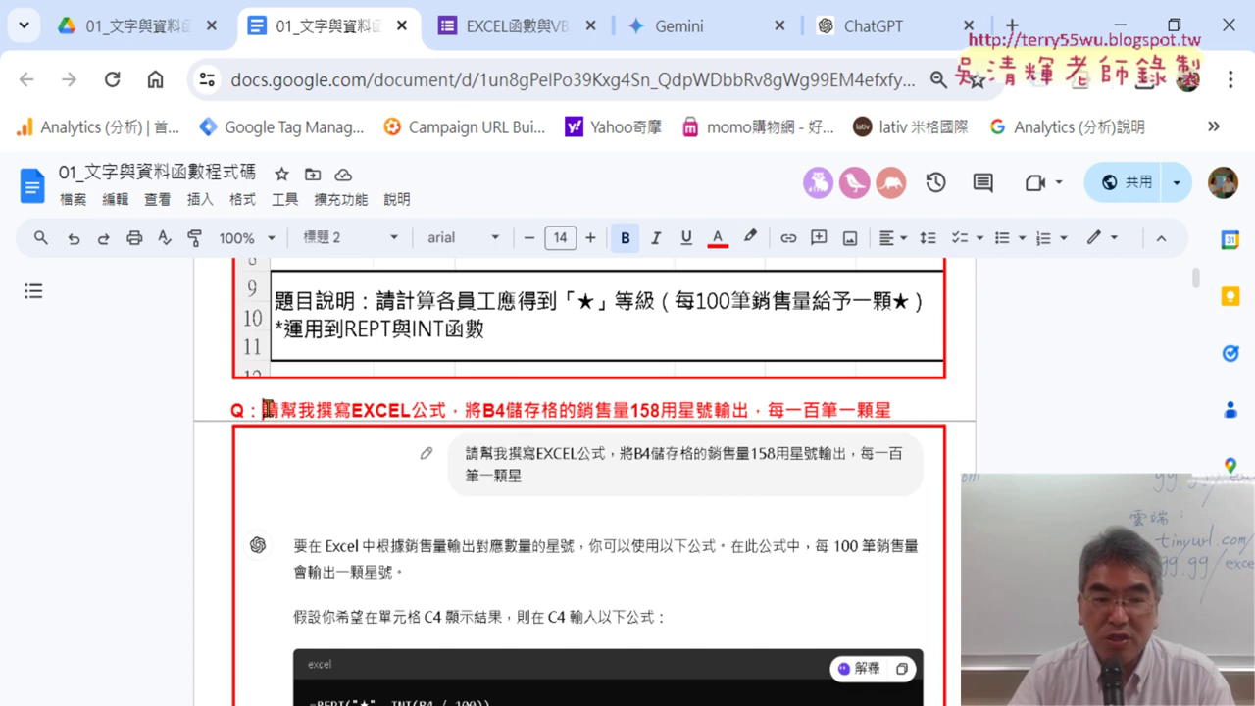
{"action": "left_click_drag", "start_coordinate": [266, 410], "coordinate": [443, 412]}
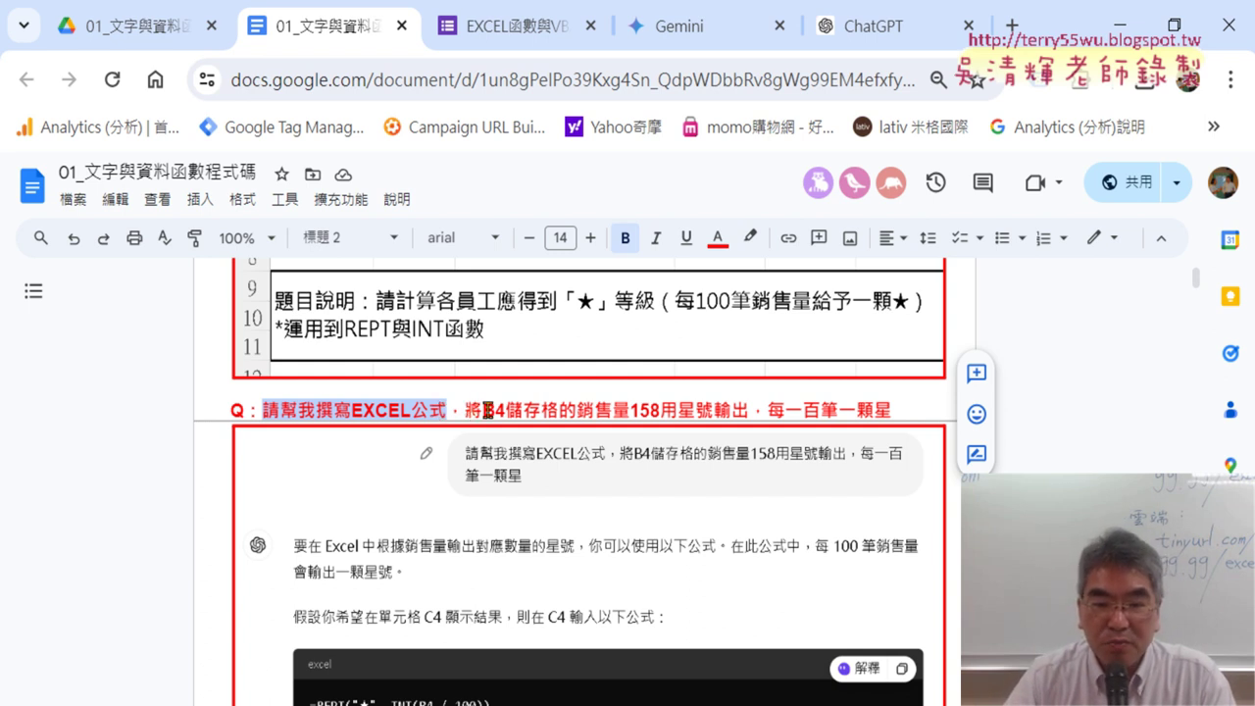
- Restore the Chrome window to a smaller size and move it lower to reveal Excel
{"action": "key", "text": "alt+Tab"}
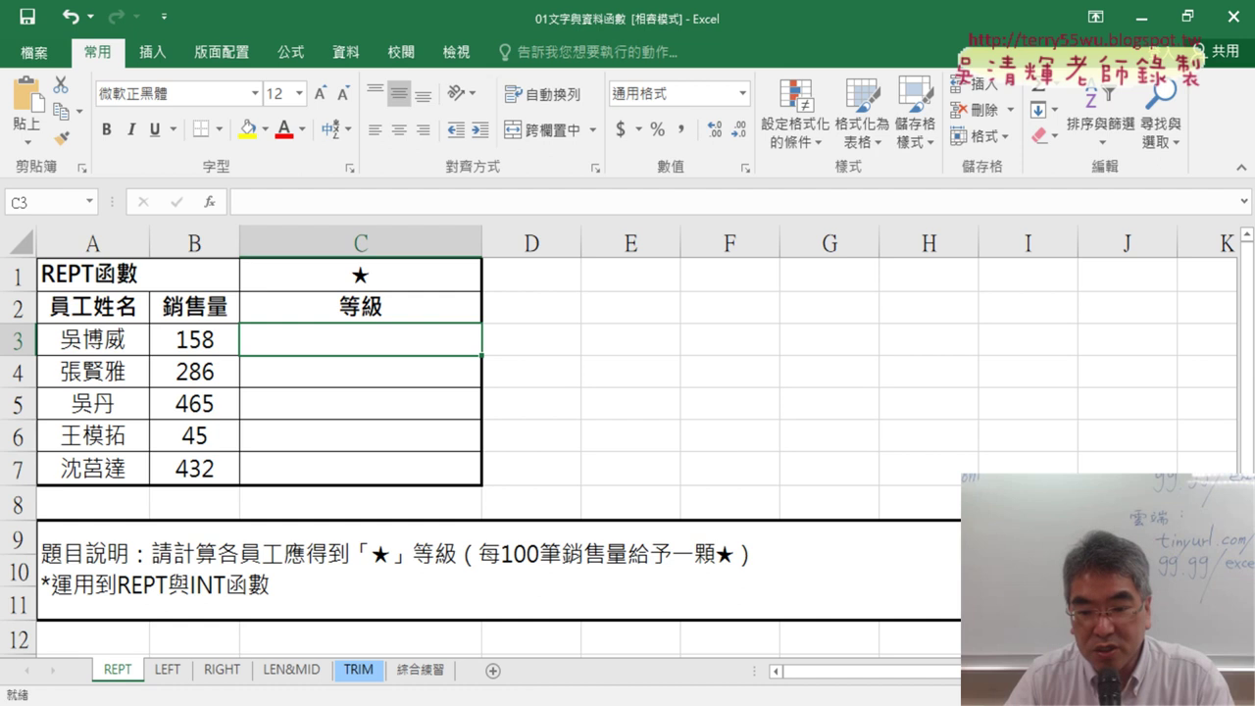
{"action": "key", "text": "alt+Tab"}
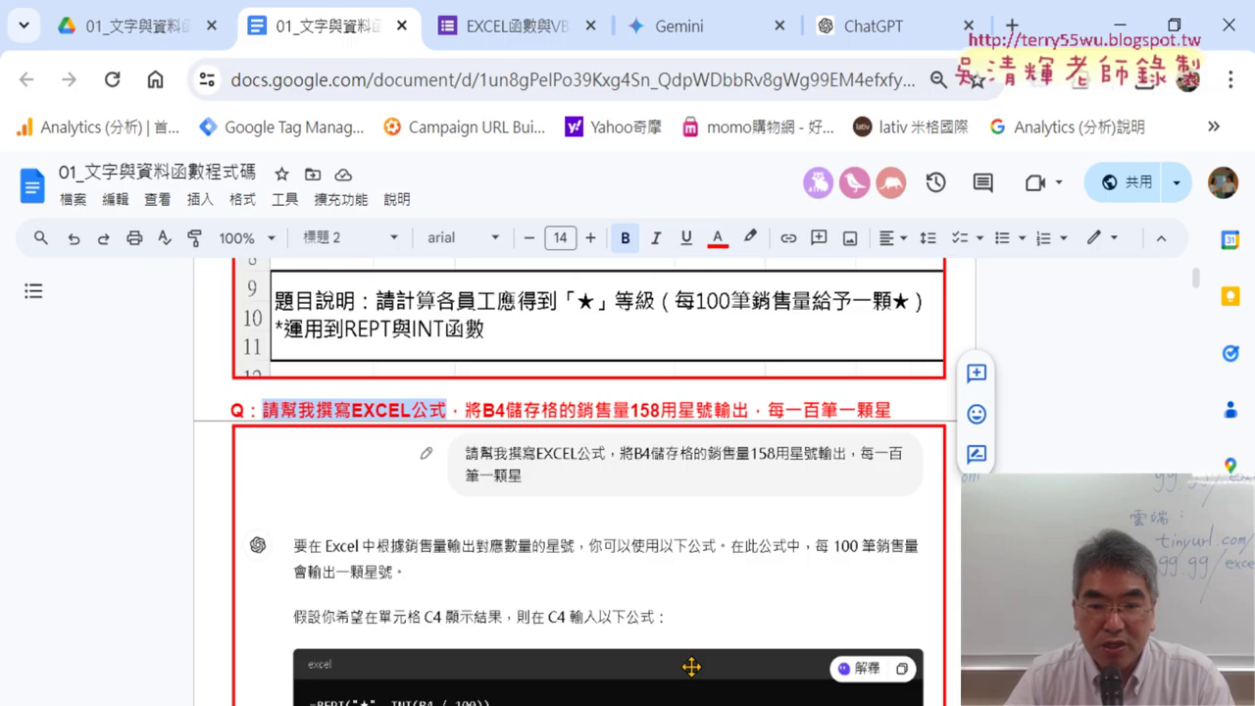
{"action": "left_click", "coordinate": [1173, 27]}
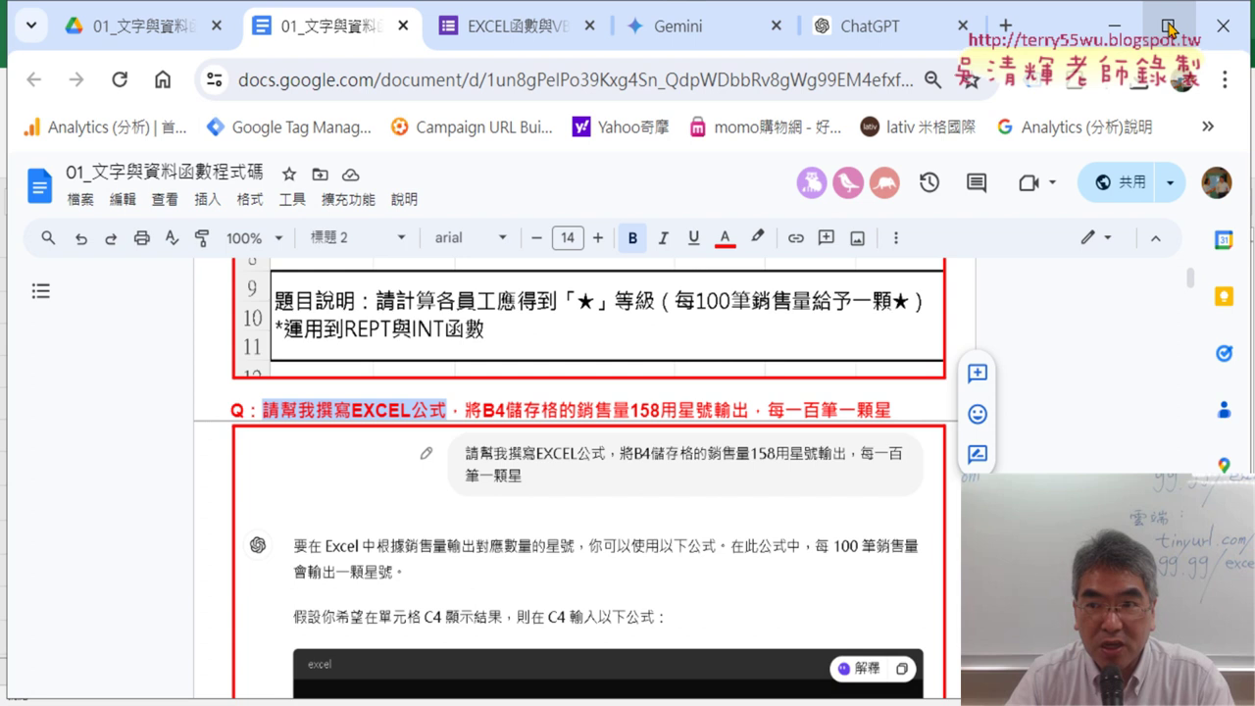
{"action": "left_click_drag", "start_coordinate": [1086, 26], "coordinate": [1068, 94]}
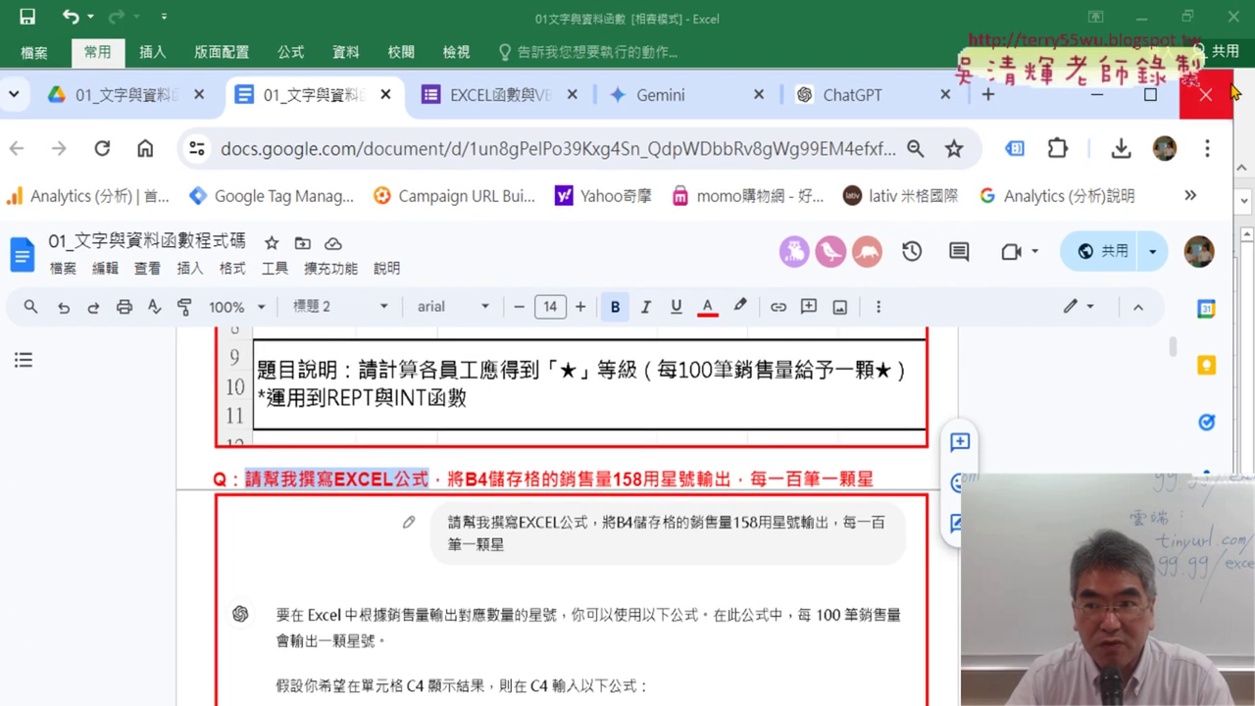
- Place the Docs window beside Excel and change 'B4' to 'B3' in the red heading
{"action": "left_click_drag", "start_coordinate": [1233, 91], "coordinate": [727, 119]}
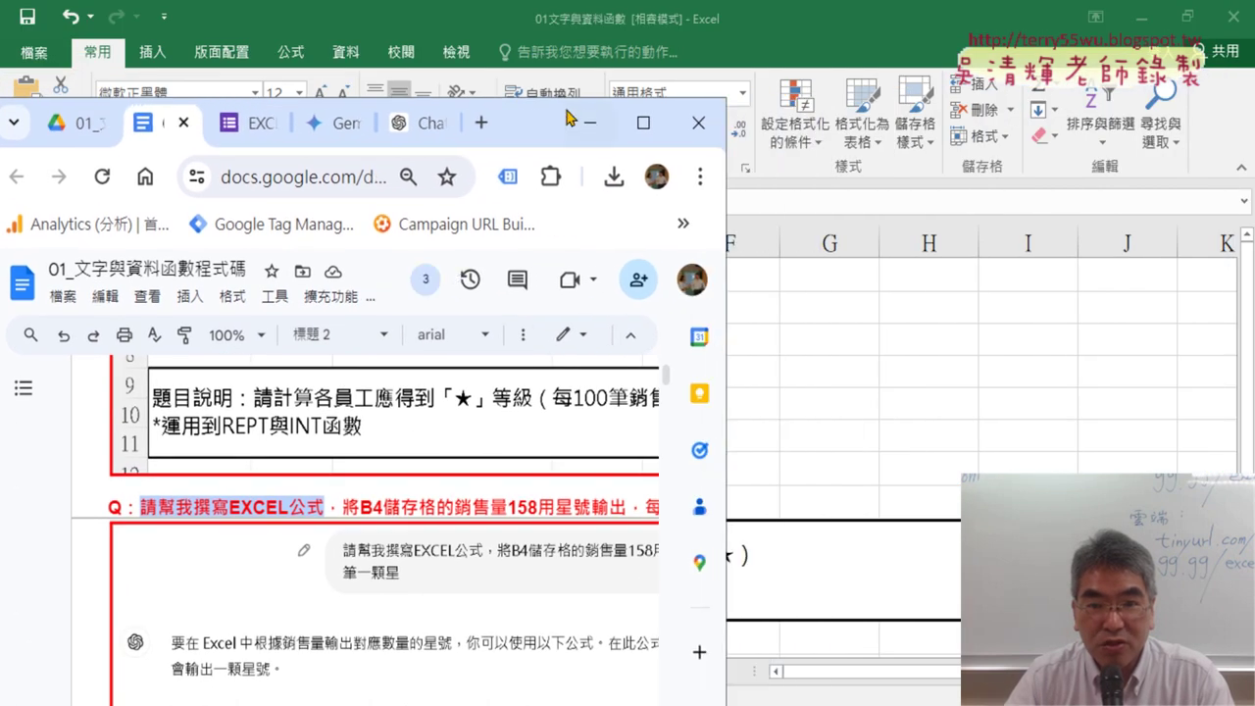
{"action": "left_click_drag", "start_coordinate": [567, 116], "coordinate": [1010, 29]}
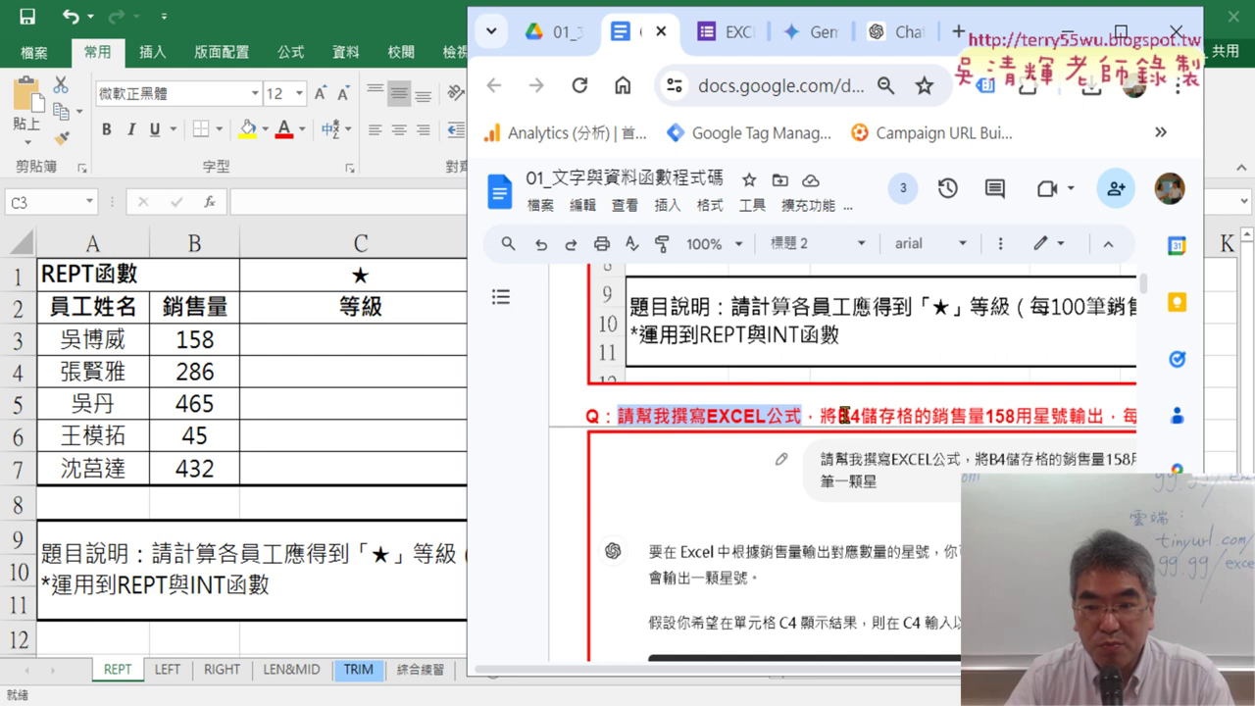
{"action": "left_click_drag", "start_coordinate": [854, 416], "coordinate": [867, 416]}
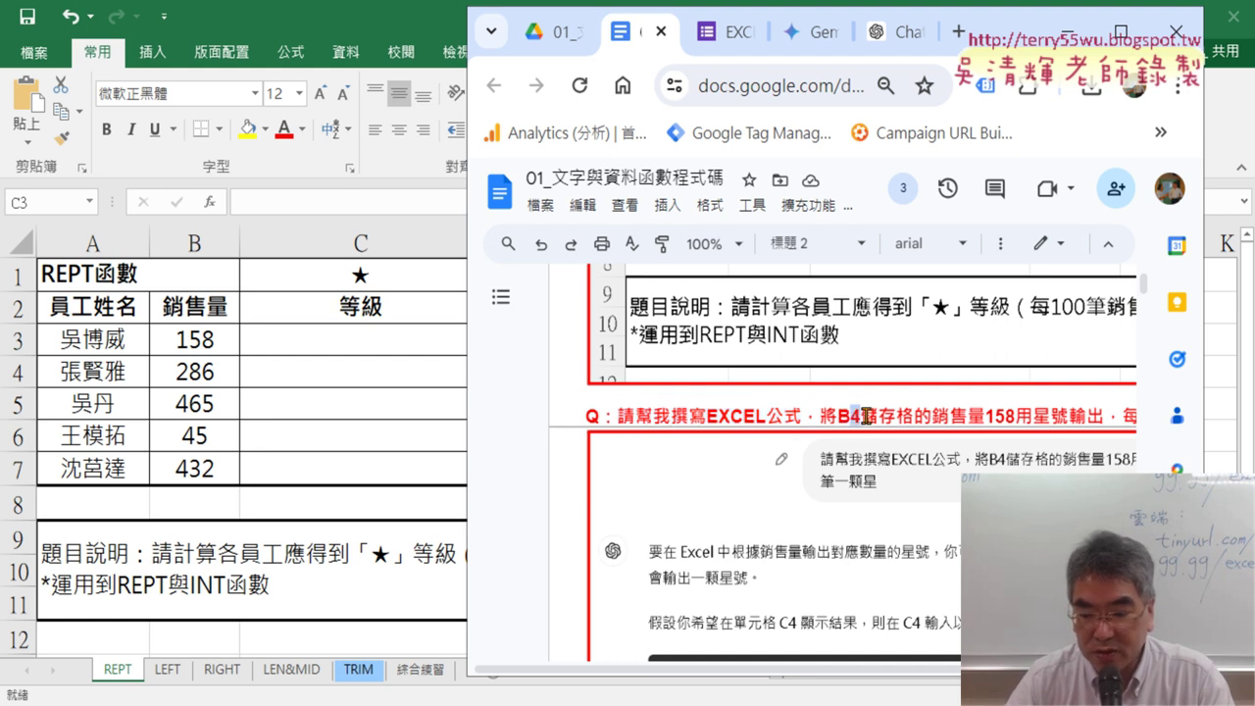
{"action": "type", "text": "3"}
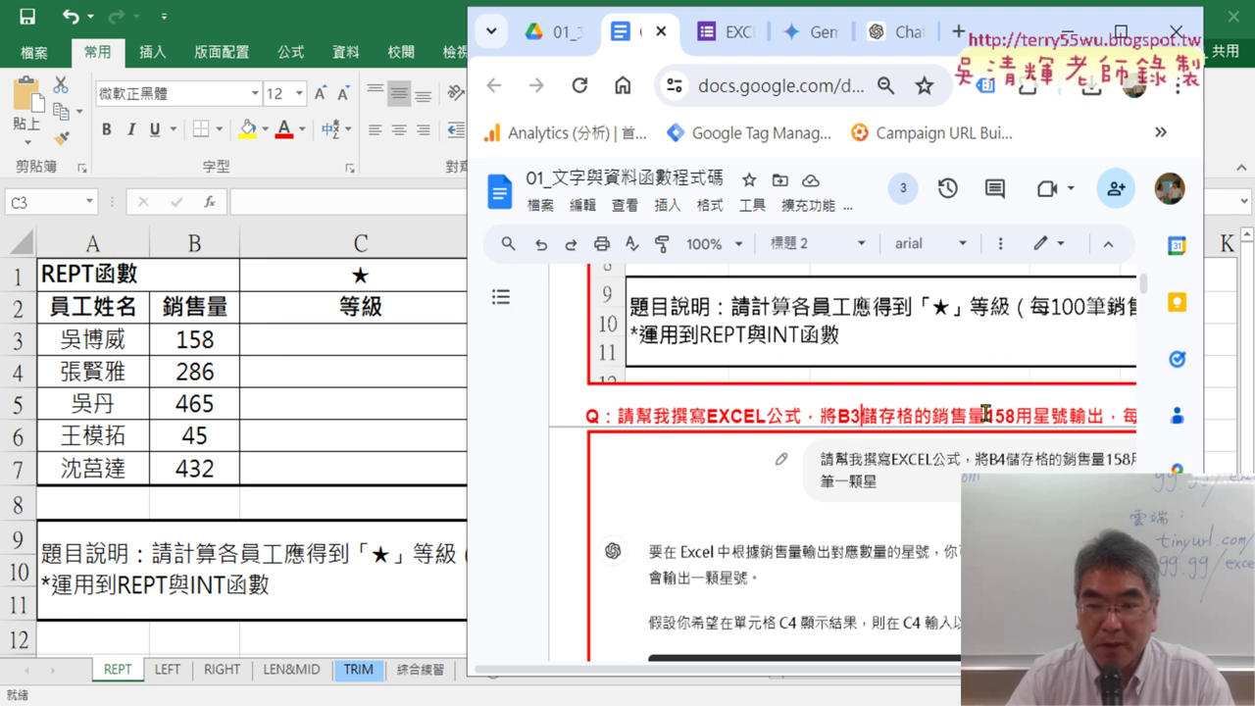
- Highlight the heading's 'B3 sales of 158' and 一顆星 phrases to review them
{"action": "left_click_drag", "start_coordinate": [1012, 415], "coordinate": [837, 412]}
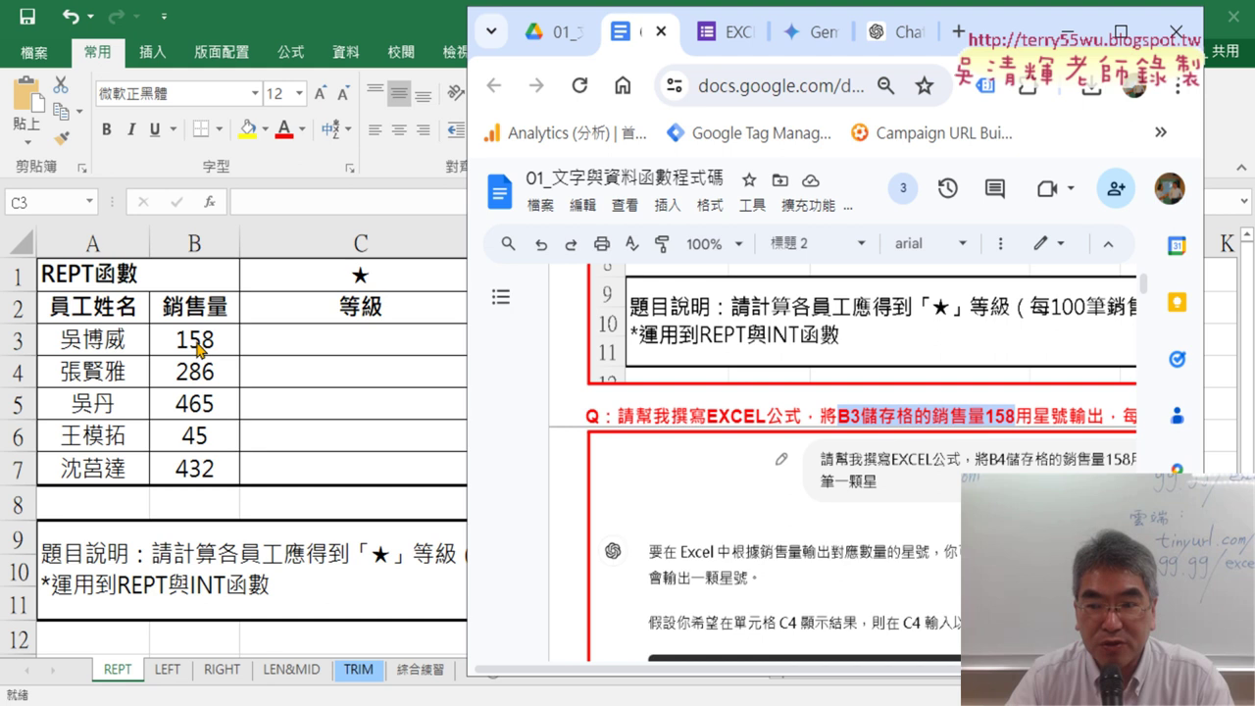
{"action": "left_click", "coordinate": [974, 412]}
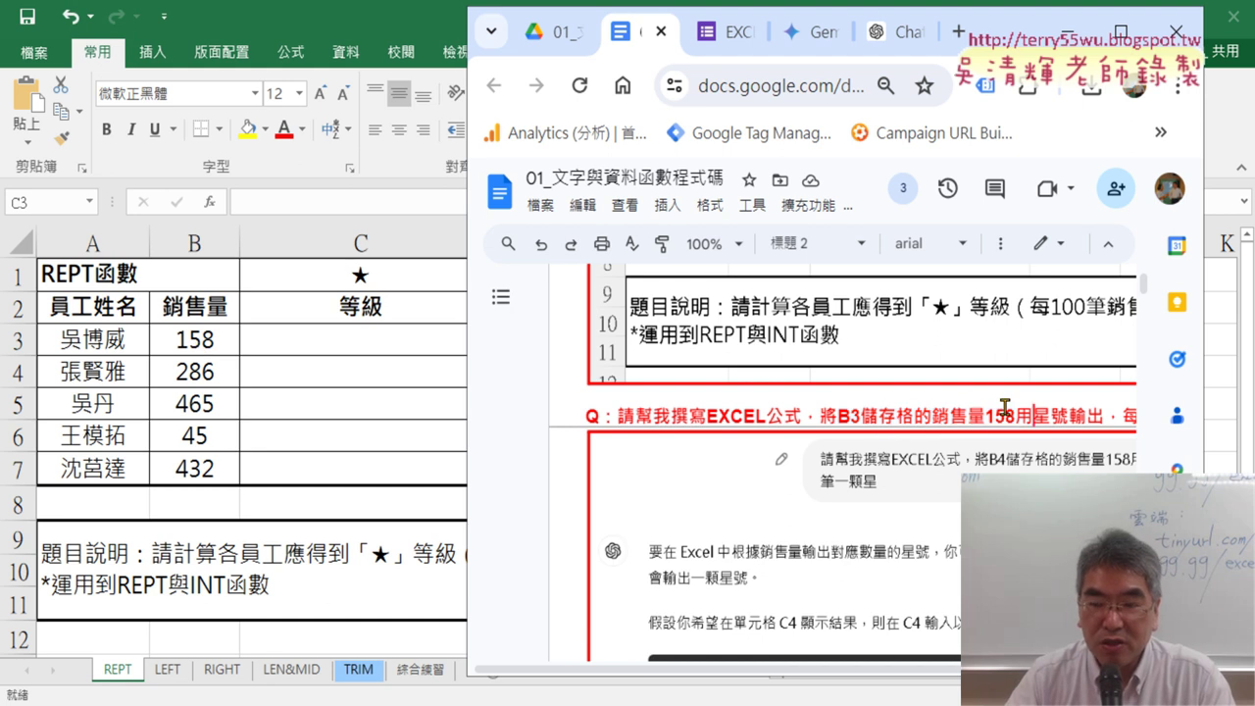
{"action": "scroll", "coordinate": [1006, 406], "scroll_direction": "right", "scroll_amount": 2}
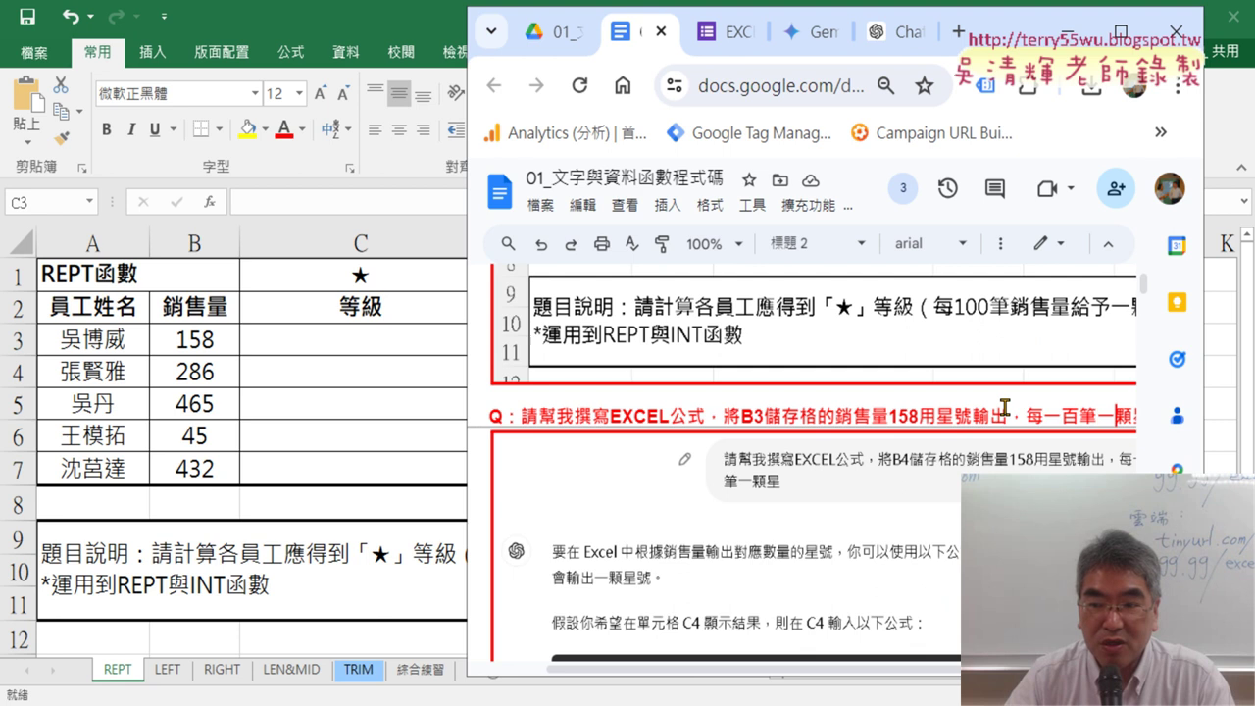
{"action": "scroll", "coordinate": [1005, 406], "scroll_direction": "right", "scroll_amount": 2}
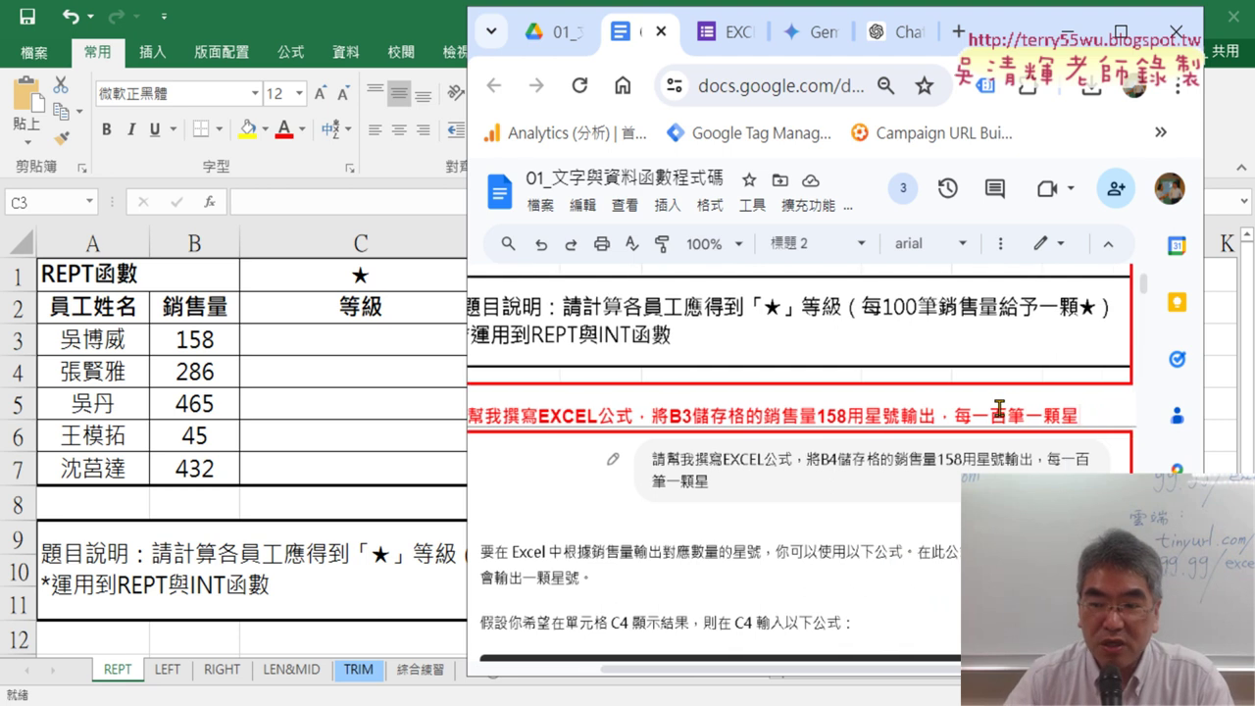
{"action": "mouse_move", "coordinate": [1079, 416]}
{"action": "left_mouse_down"}
{"action": "mouse_move", "coordinate": [515, 418]}
{"action": "mouse_move", "coordinate": [565, 420]}
{"action": "left_mouse_up"}
{"action": "key", "text": "ctrl+c"}
{"action": "left_click", "coordinate": [1080, 418]}
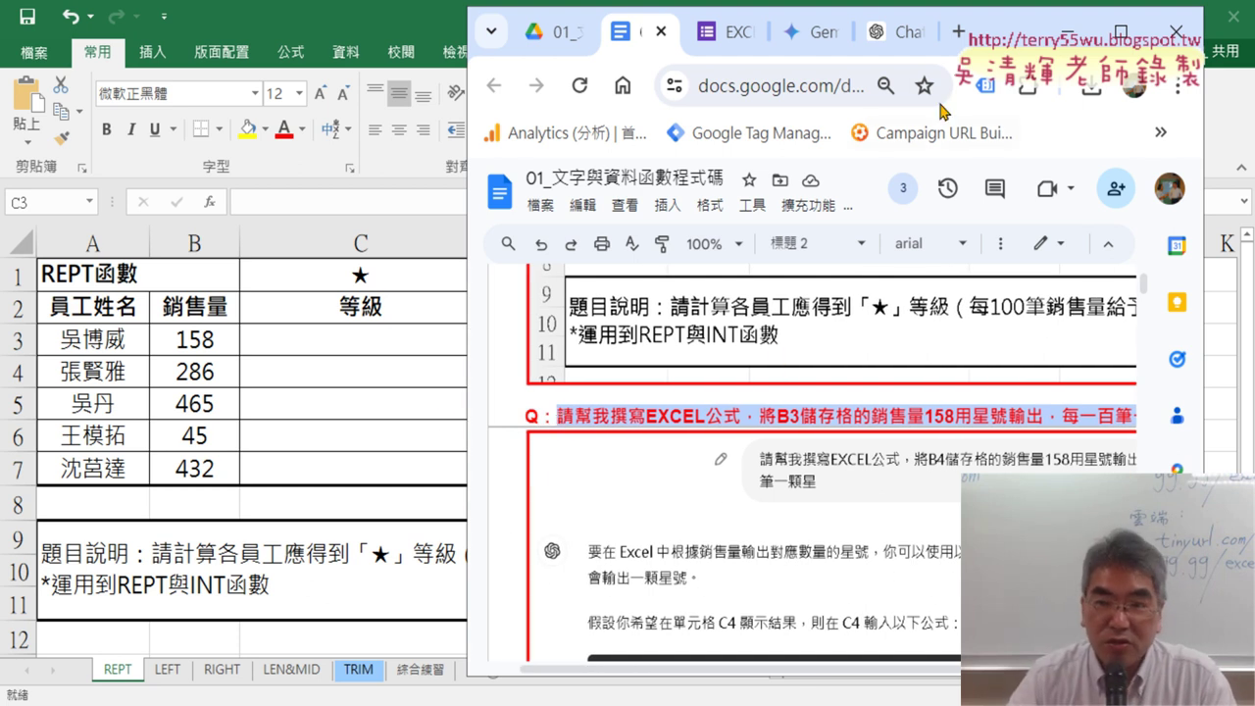
- In a new maximized ChatGPT chat, paste and send the B3 158-sales star-formula question
{"action": "left_click", "coordinate": [891, 35]}
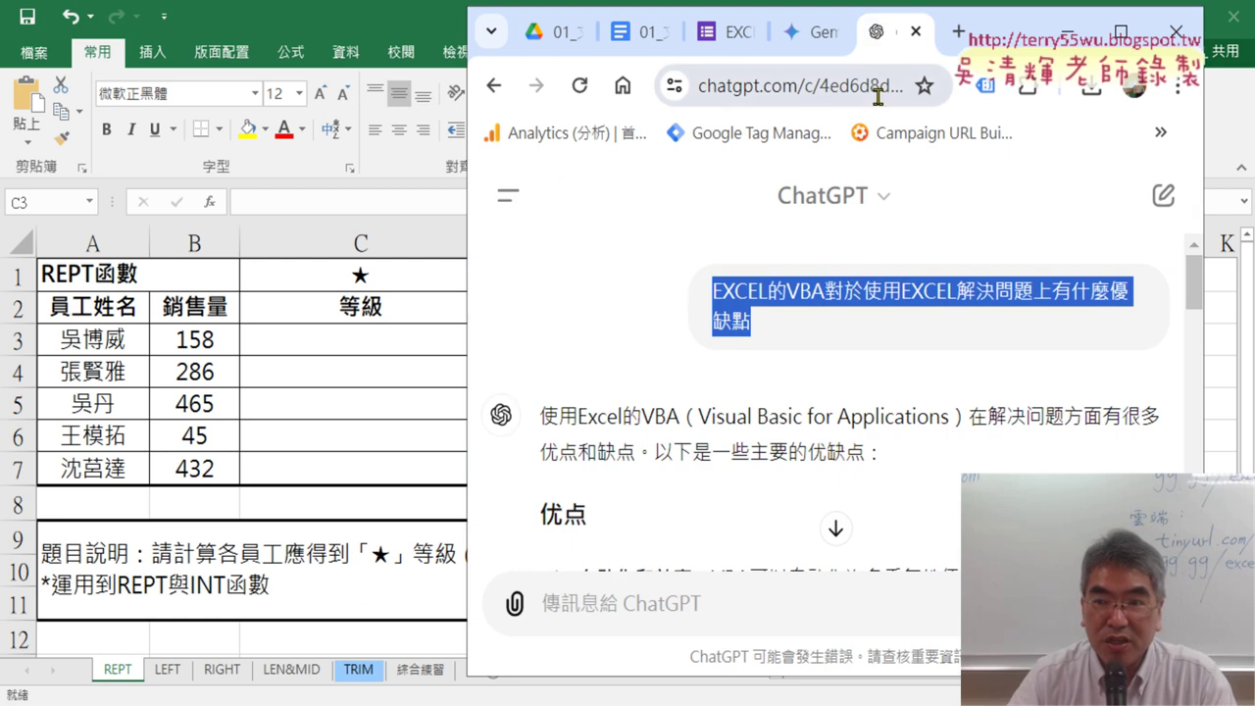
{"action": "left_click", "coordinate": [1121, 32]}
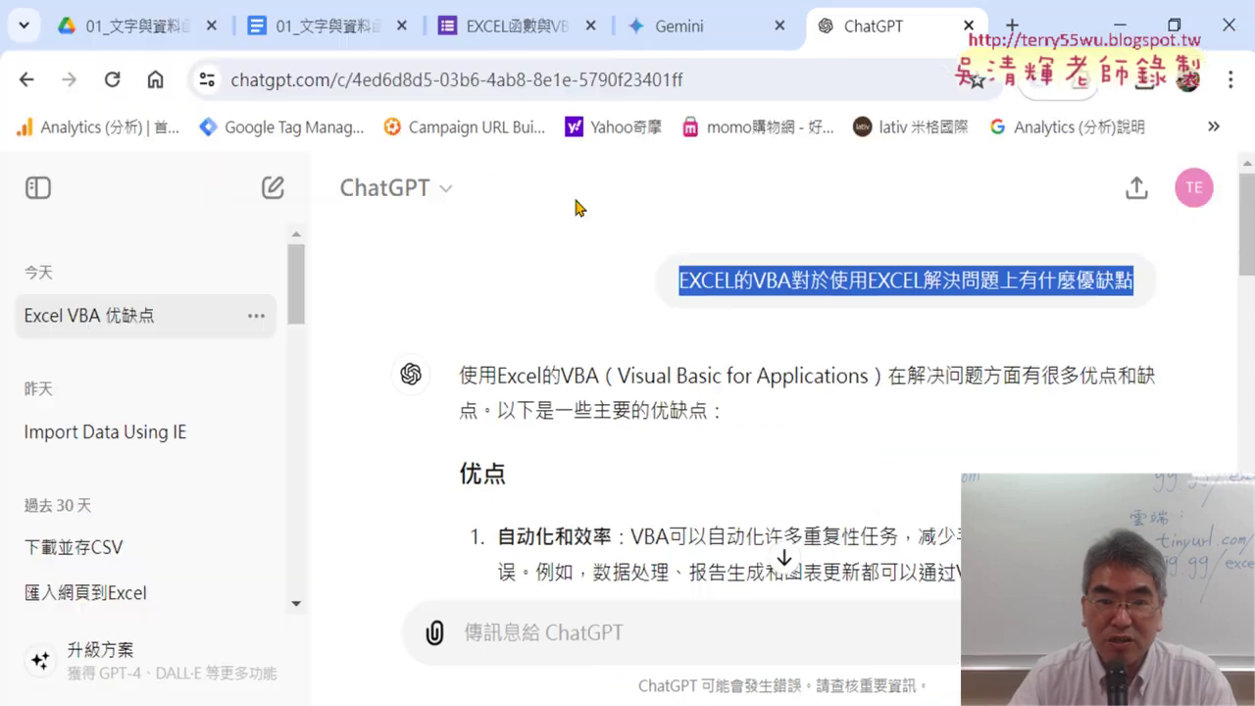
{"action": "left_click", "coordinate": [276, 197]}
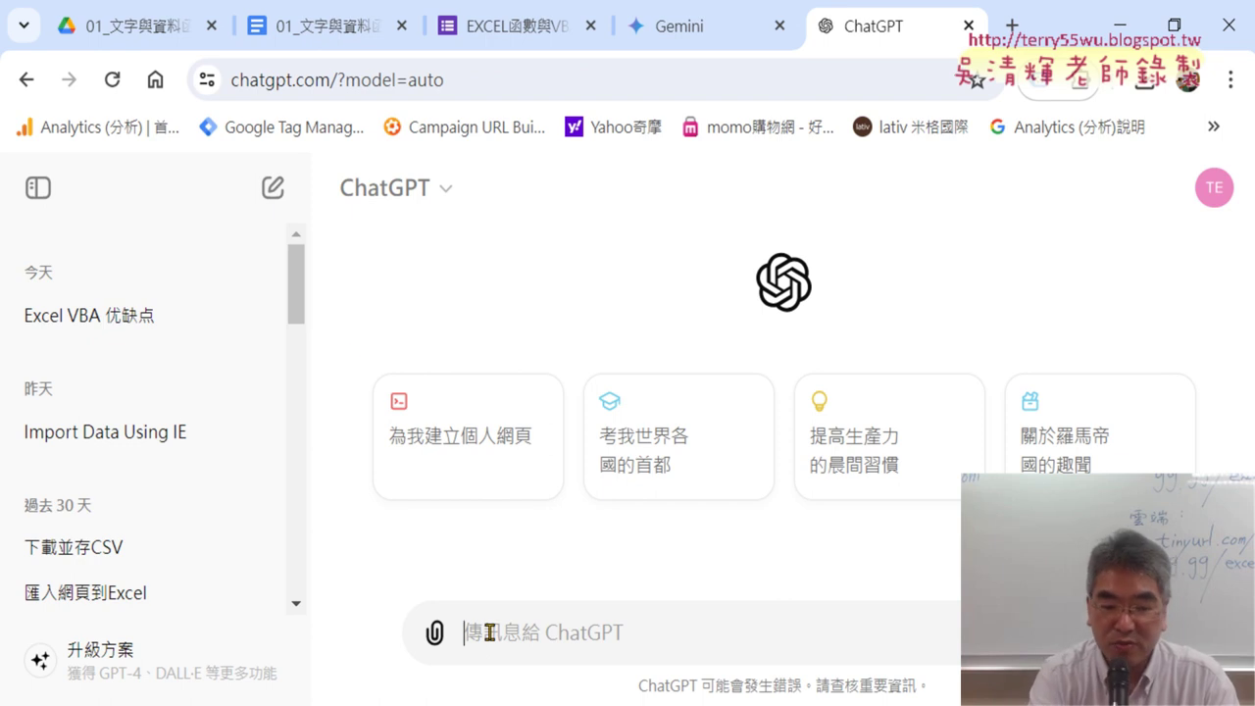
{"action": "key", "text": "ctrl+v"}
{"action": "key", "text": "Return"}
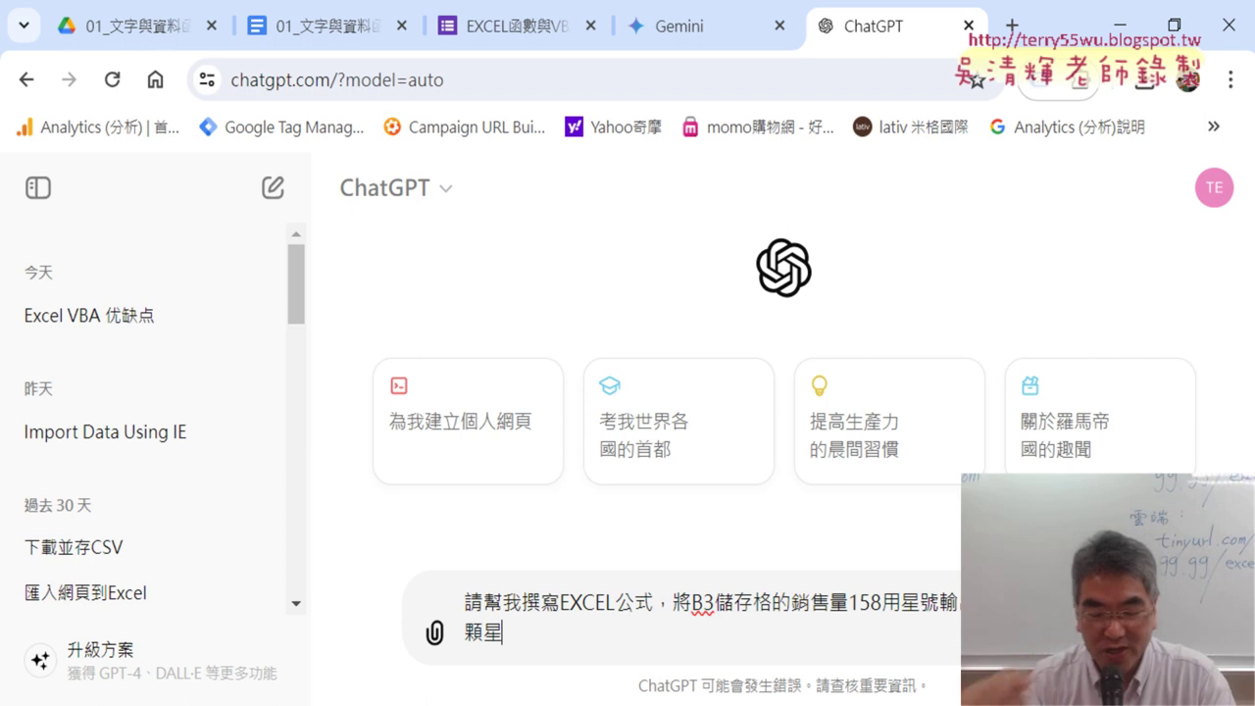
{"action": "key", "text": "Return"}
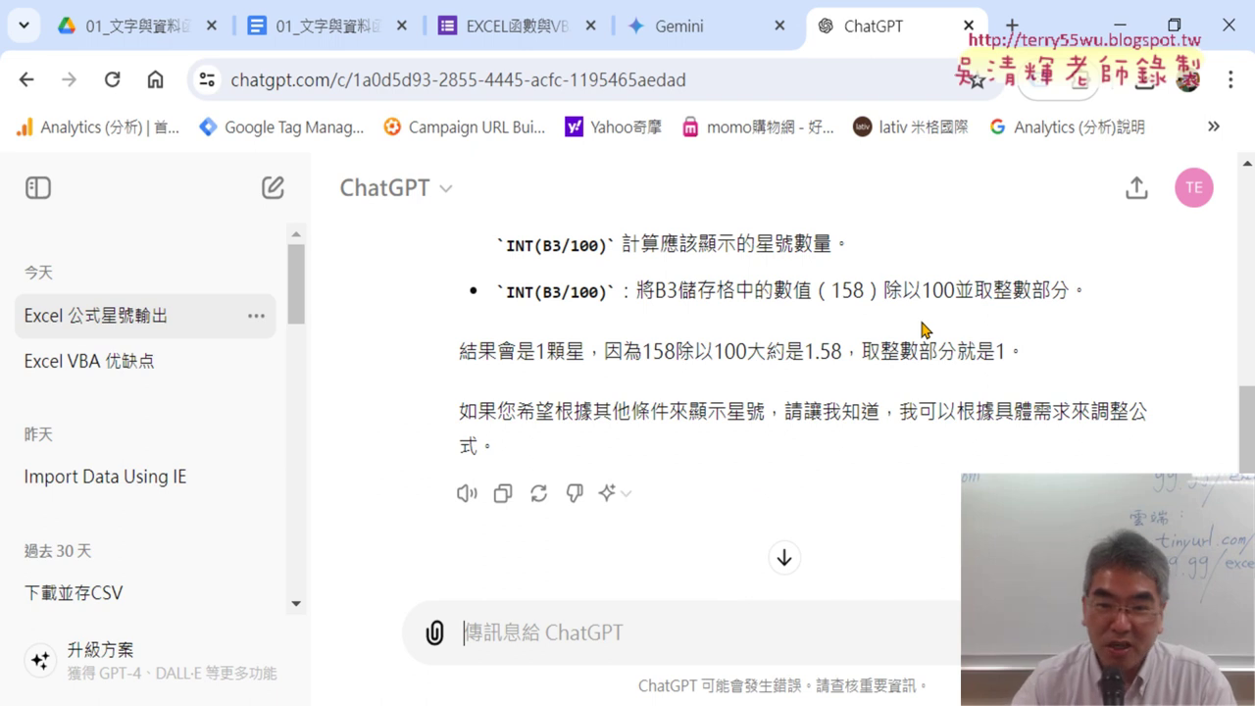
{"action": "scroll", "coordinate": [932, 330], "scroll_direction": "up", "scroll_amount": 3}
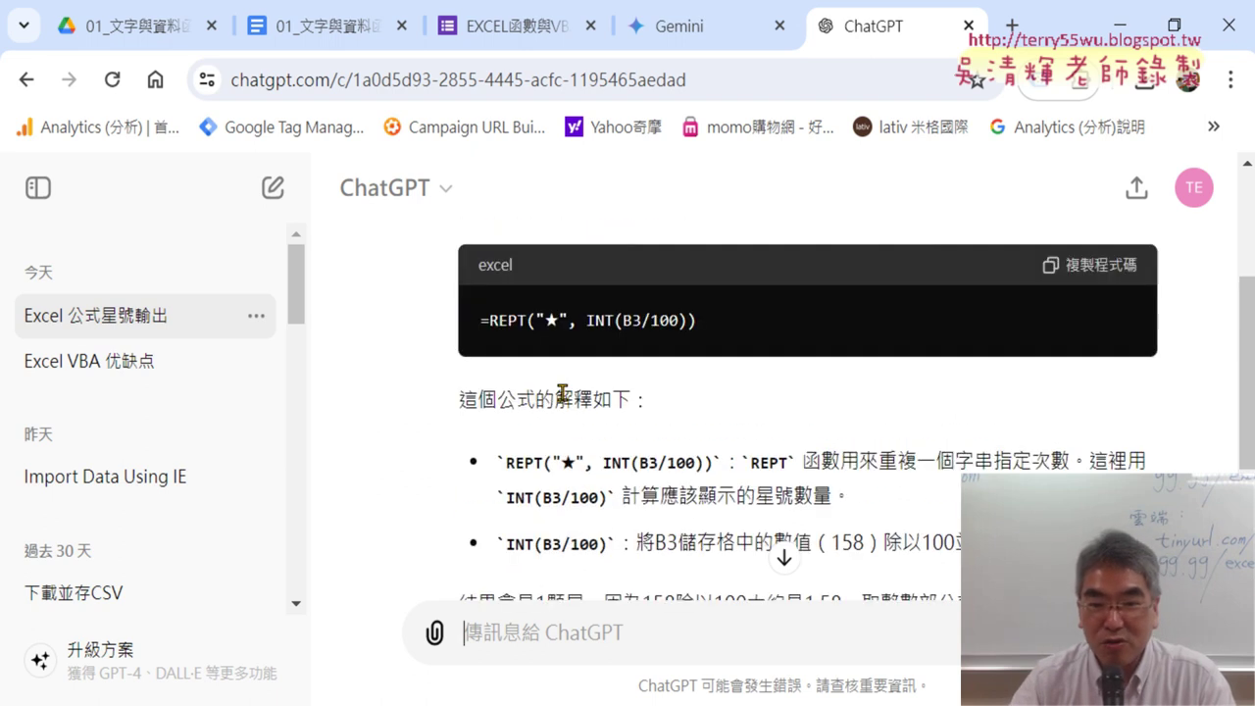
{"action": "left_click_drag", "start_coordinate": [557, 396], "coordinate": [648, 396]}
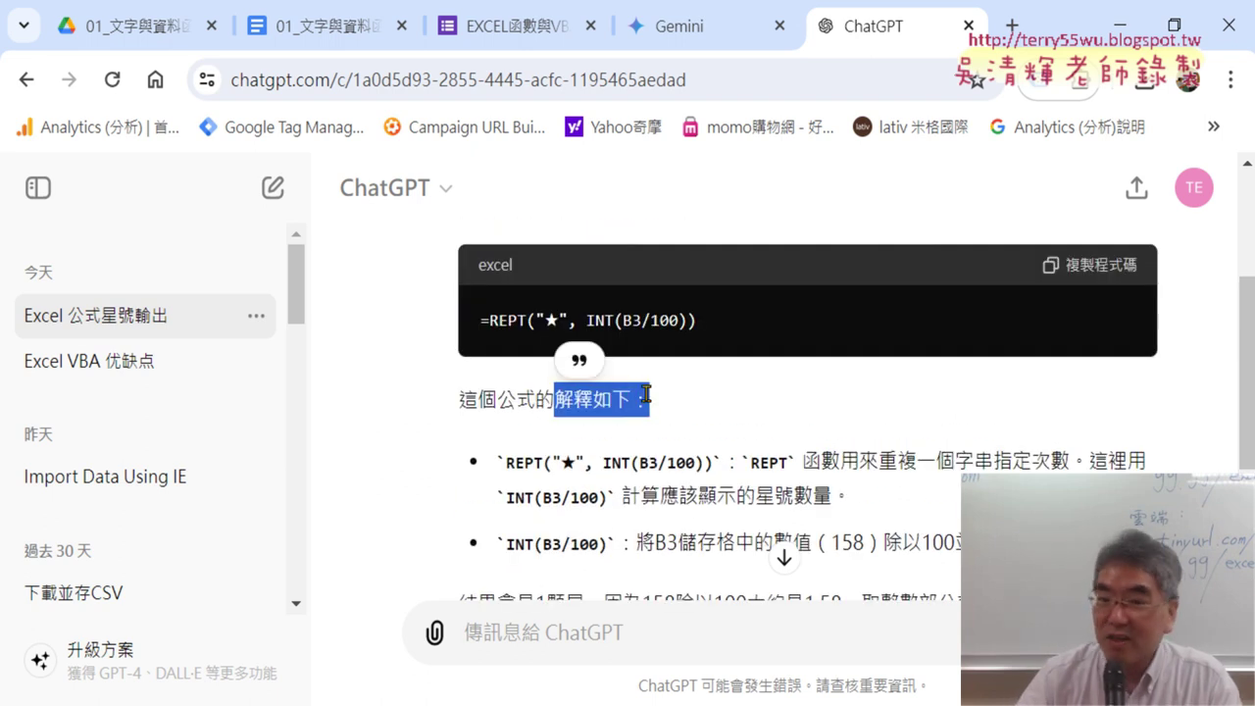
{"action": "scroll", "coordinate": [592, 373], "scroll_direction": "down", "scroll_amount": 1}
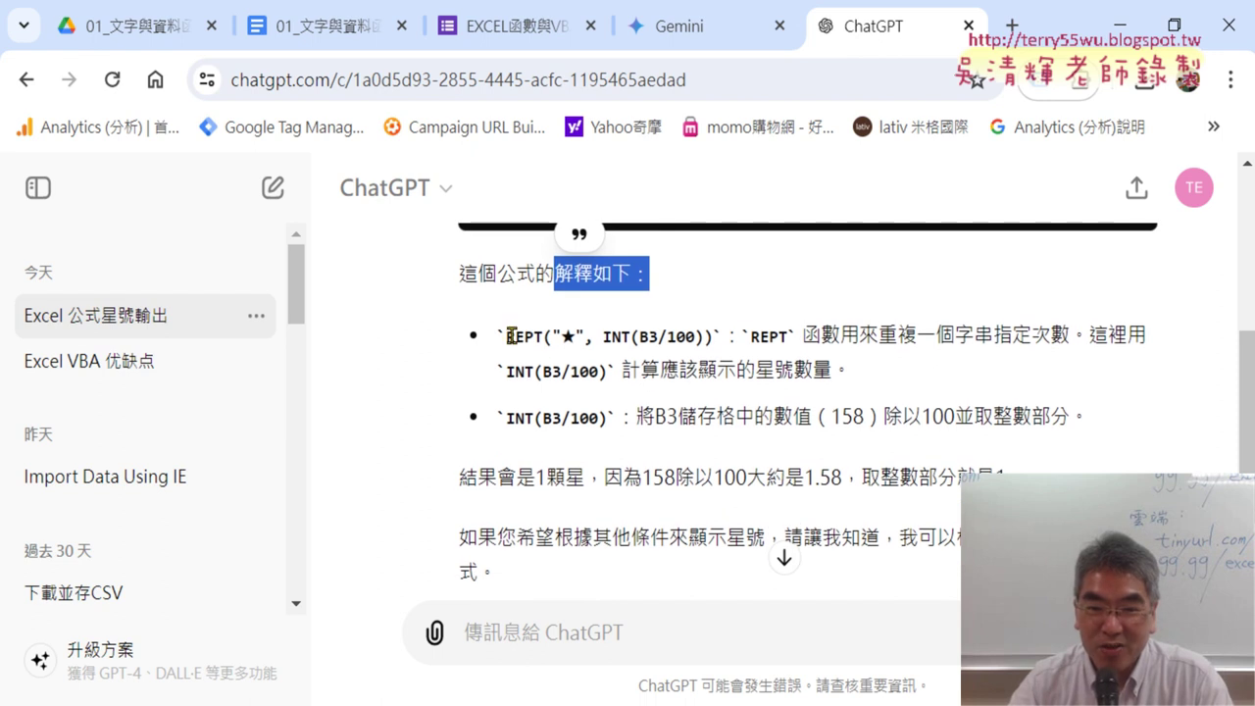
{"action": "left_click_drag", "start_coordinate": [510, 337], "coordinate": [603, 337]}
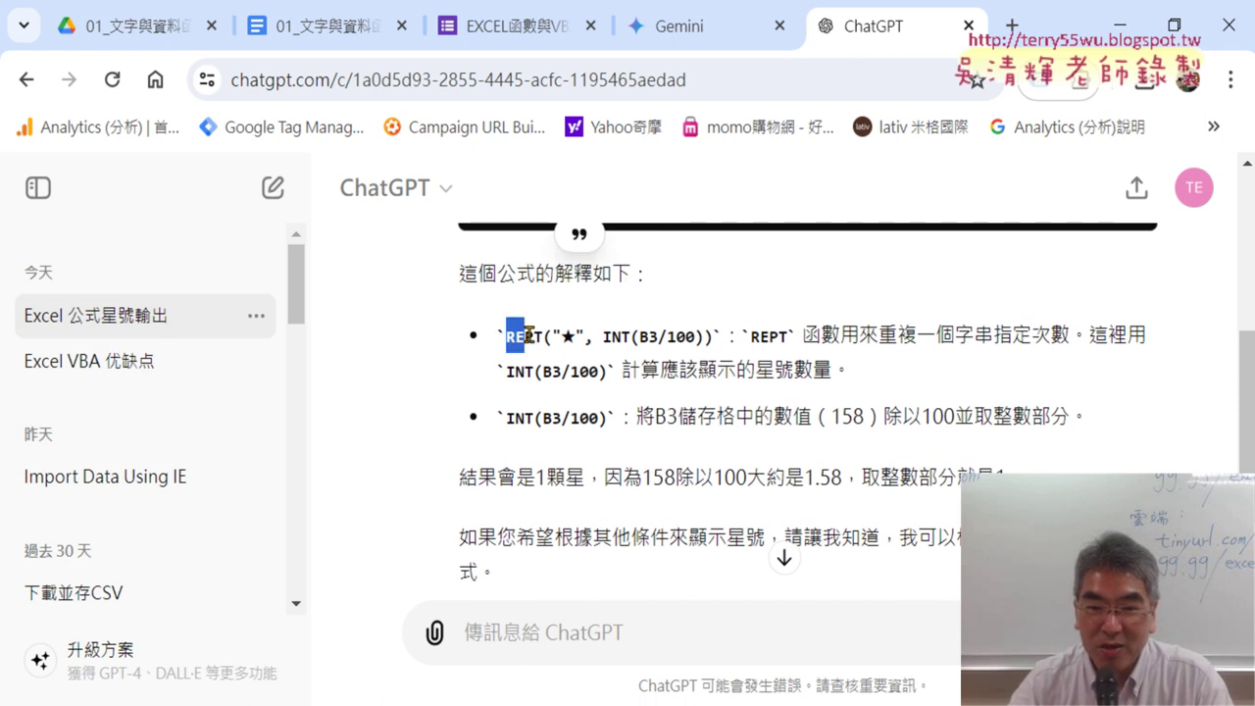
{"action": "left_click", "coordinate": [655, 339]}
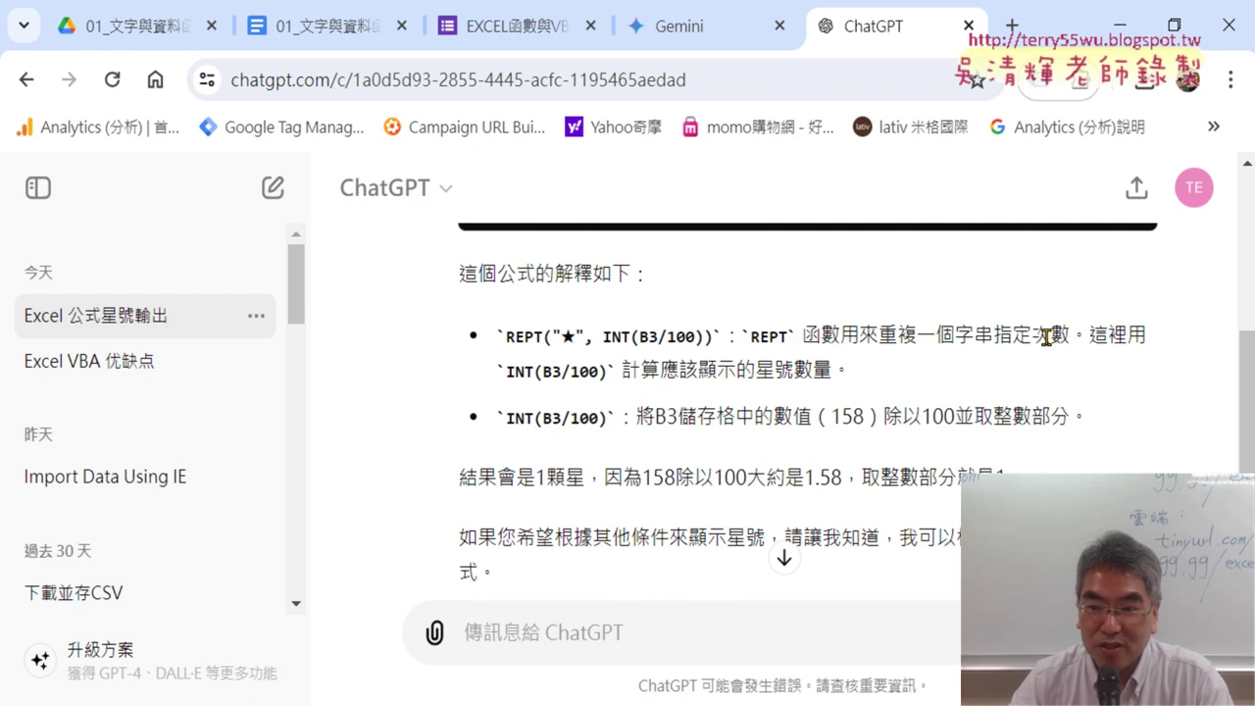
{"action": "left_click_drag", "start_coordinate": [1068, 334], "coordinate": [749, 335]}
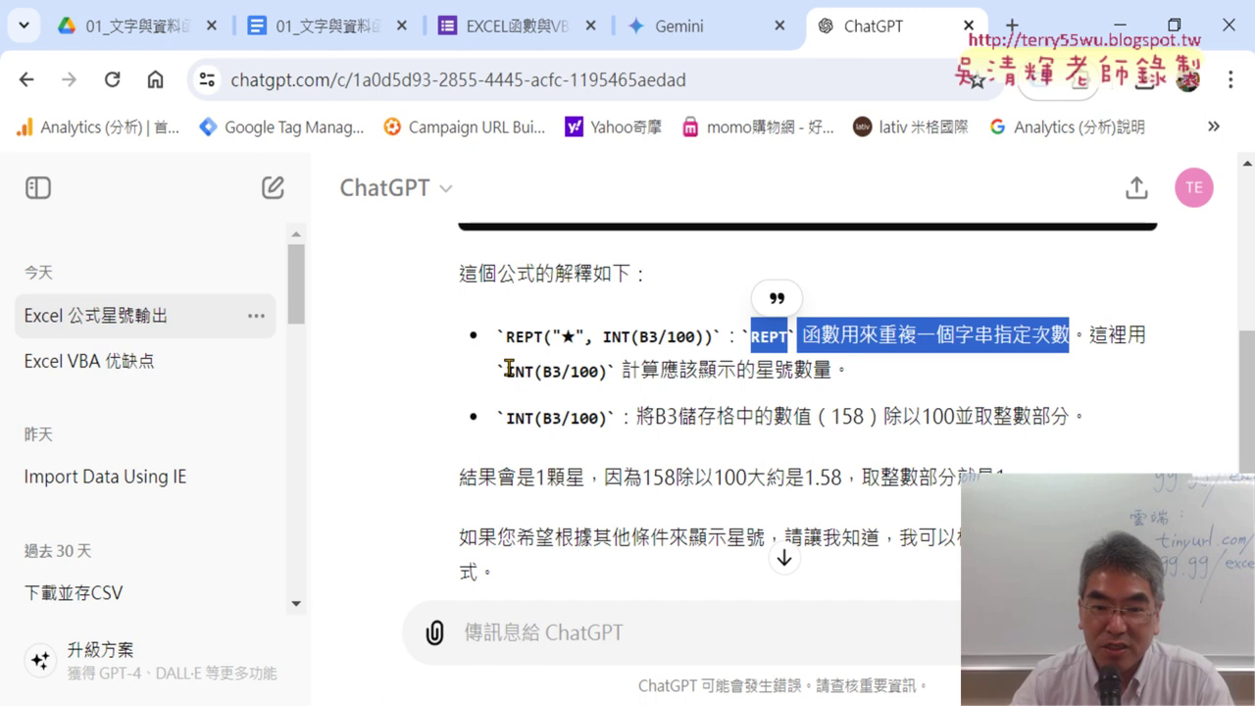
{"action": "left_click_drag", "start_coordinate": [509, 367], "coordinate": [826, 369]}
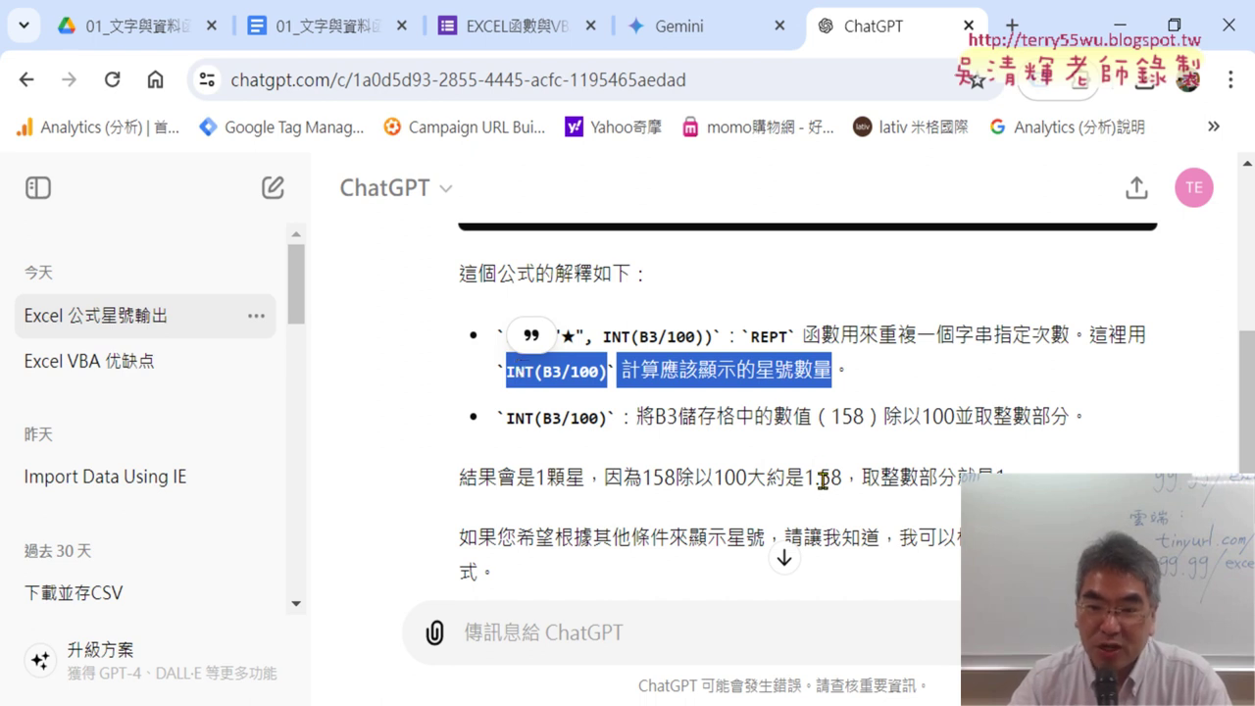
{"action": "left_click_drag", "start_coordinate": [861, 477], "coordinate": [977, 478]}
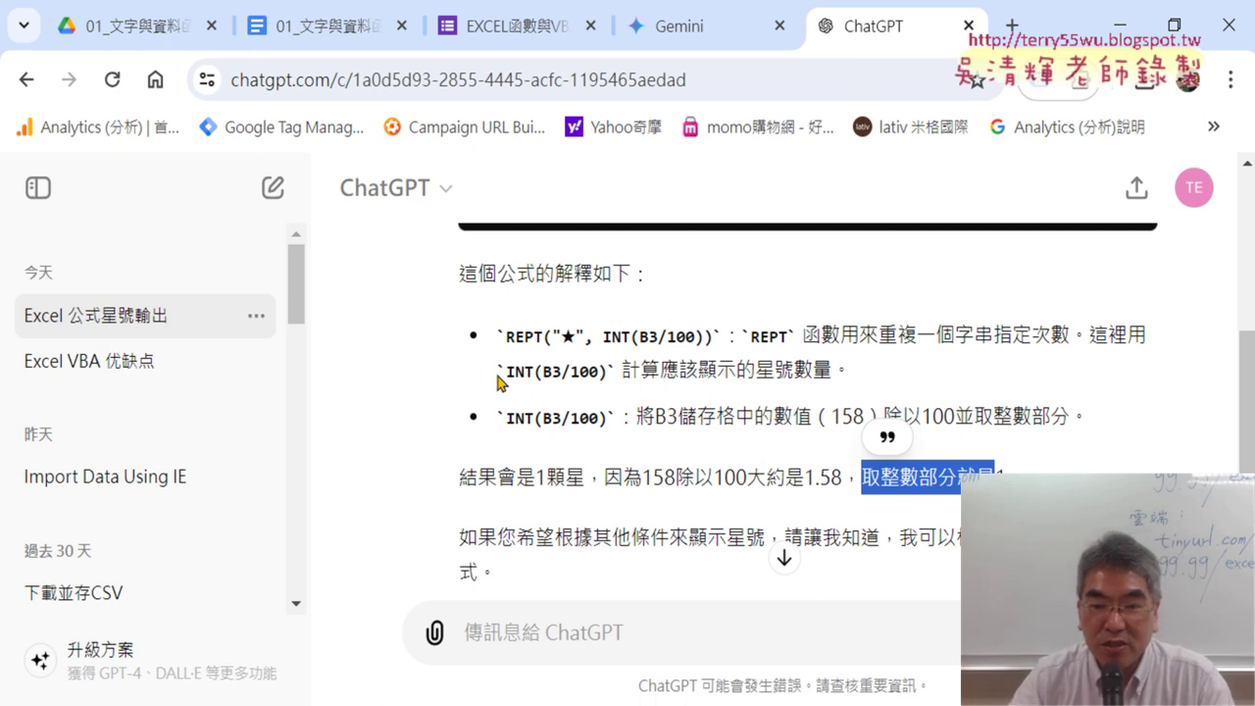
{"action": "left_click_drag", "start_coordinate": [506, 371], "coordinate": [543, 373]}
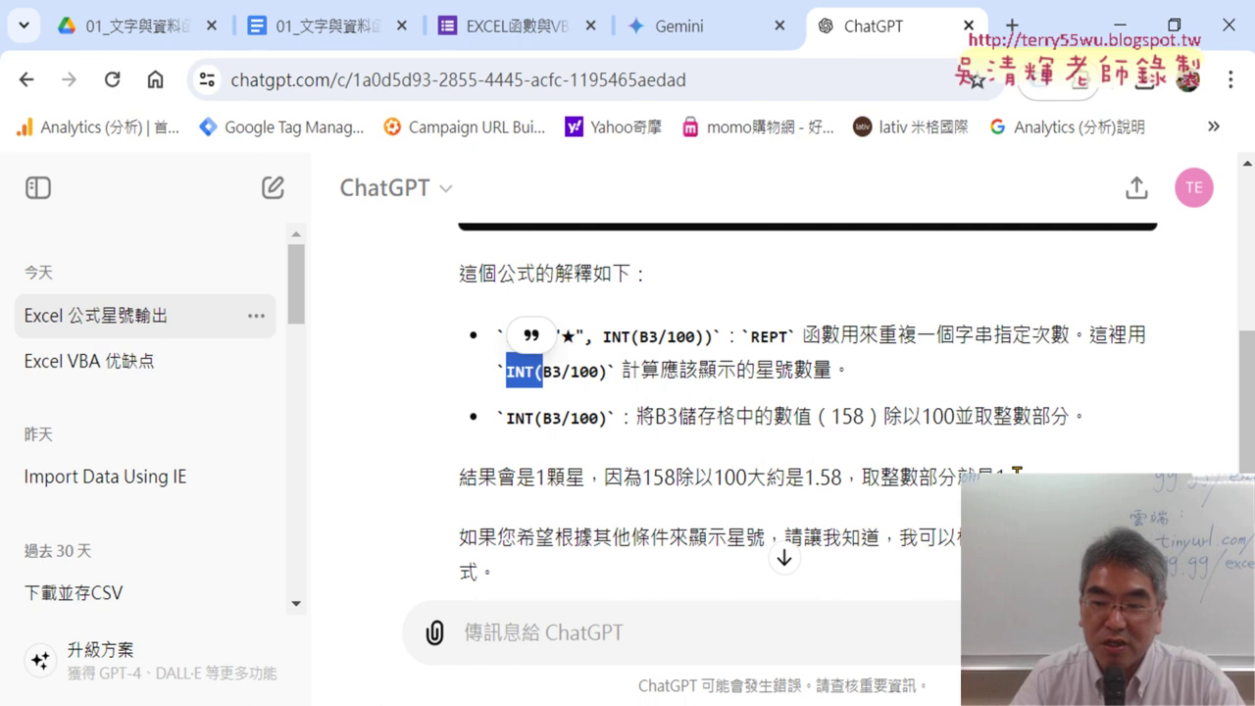
{"action": "left_click_drag", "start_coordinate": [1017, 474], "coordinate": [995, 474]}
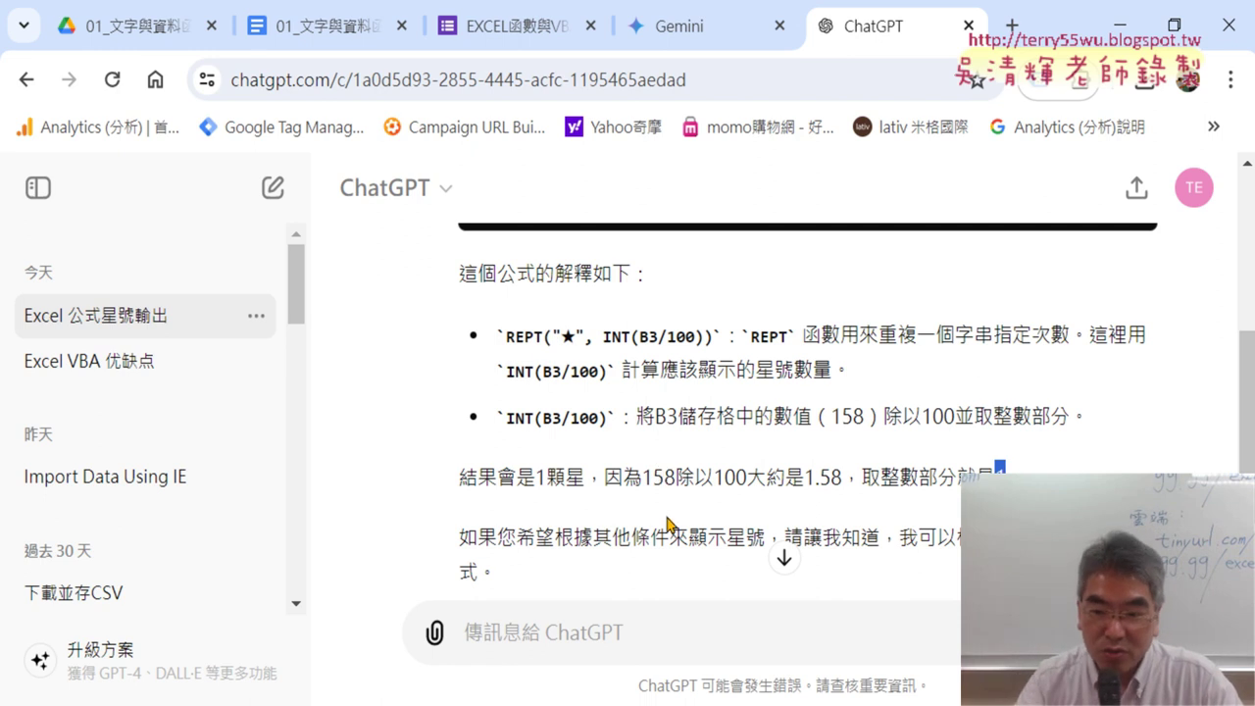
{"action": "scroll", "coordinate": [686, 522], "scroll_direction": "down", "scroll_amount": 1}
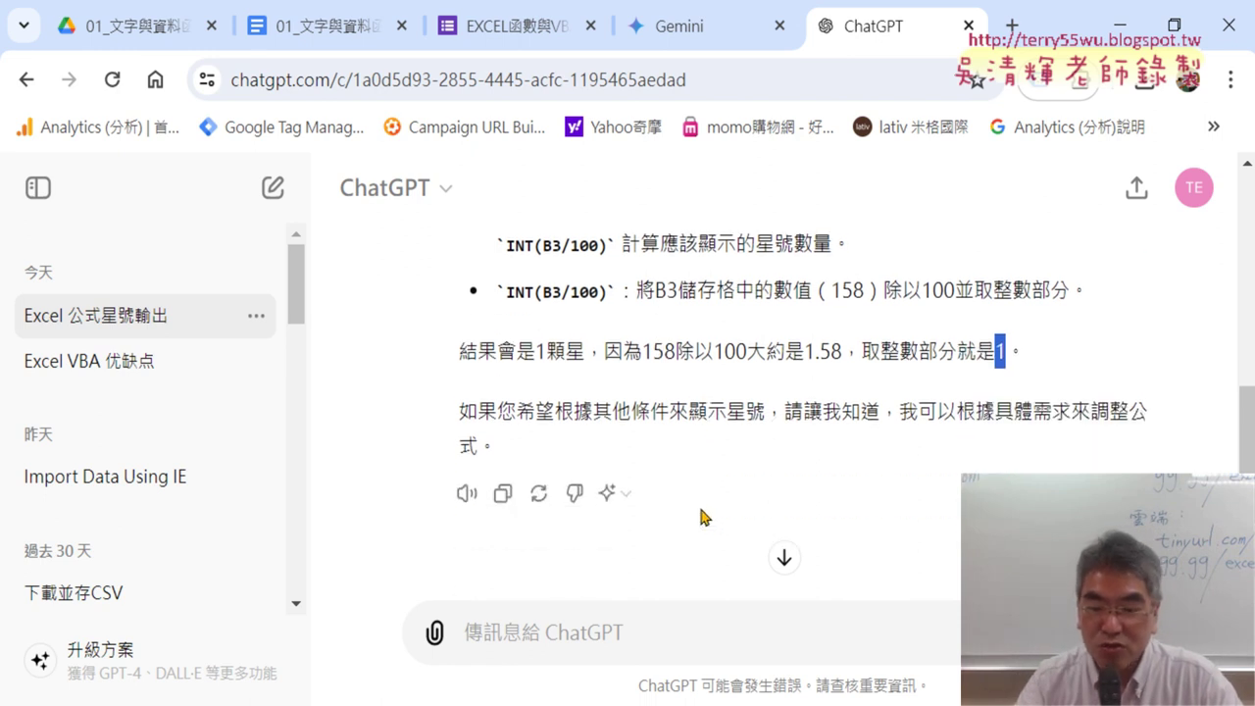
{"action": "scroll", "coordinate": [702, 517], "scroll_direction": "up", "scroll_amount": 2}
{"action": "scroll", "coordinate": [702, 517], "scroll_direction": "up", "scroll_amount": 2}
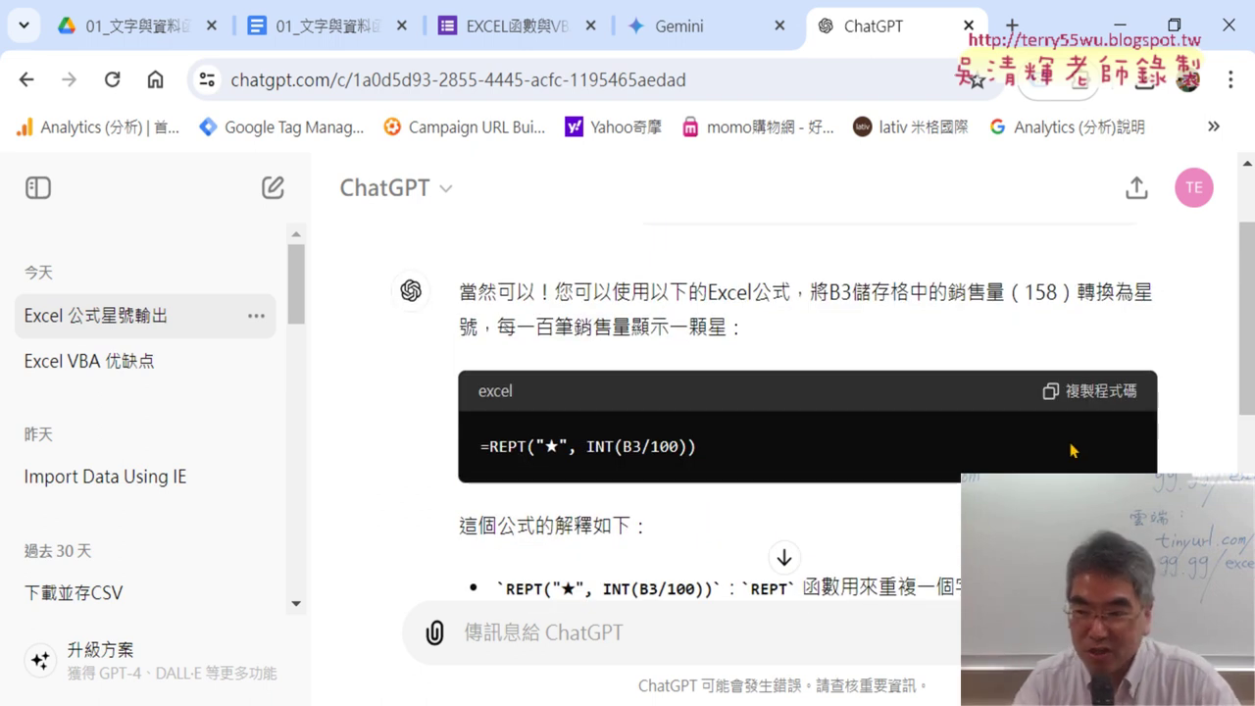
- Copy the =REPT("★", INT(B3/100)) formula from the reply's code block
{"action": "left_click", "coordinate": [1106, 395]}
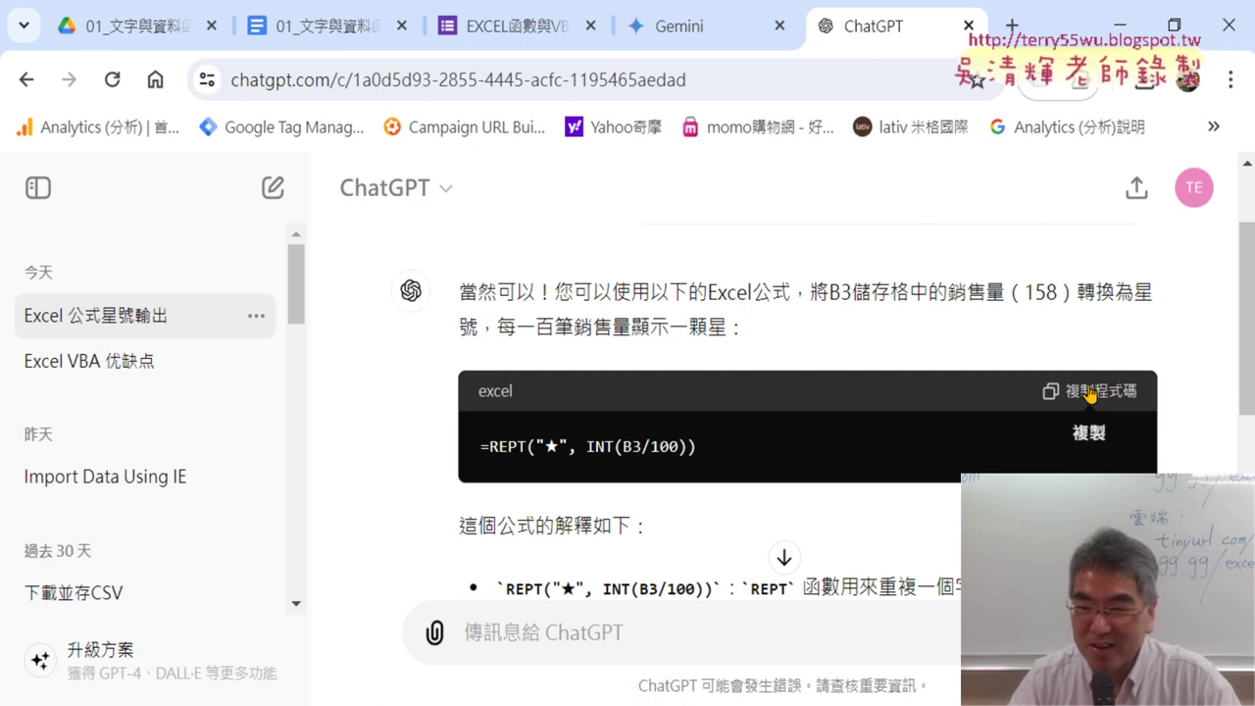
{"action": "left_click", "coordinate": [1091, 394]}
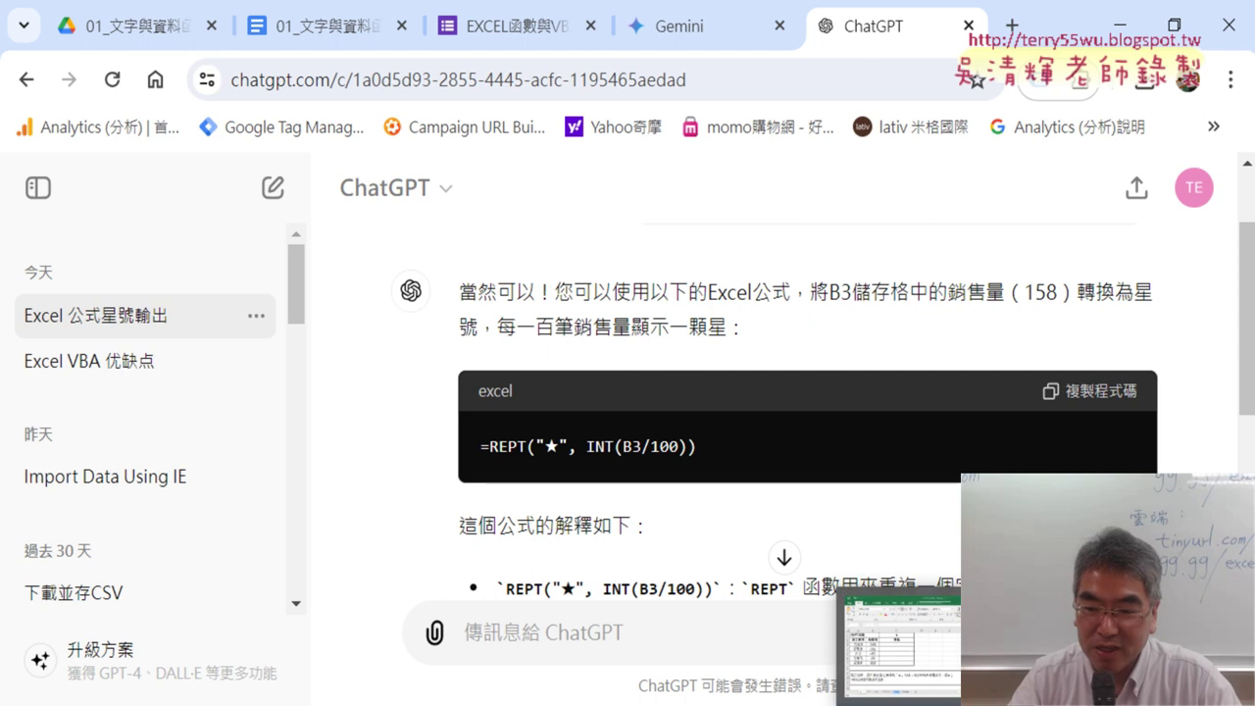
- Paste =REPT("★", INT(B3/100)) into Excel cell C3, remove the extra blank line, and commit it
{"action": "left_click", "coordinate": [843, 598]}
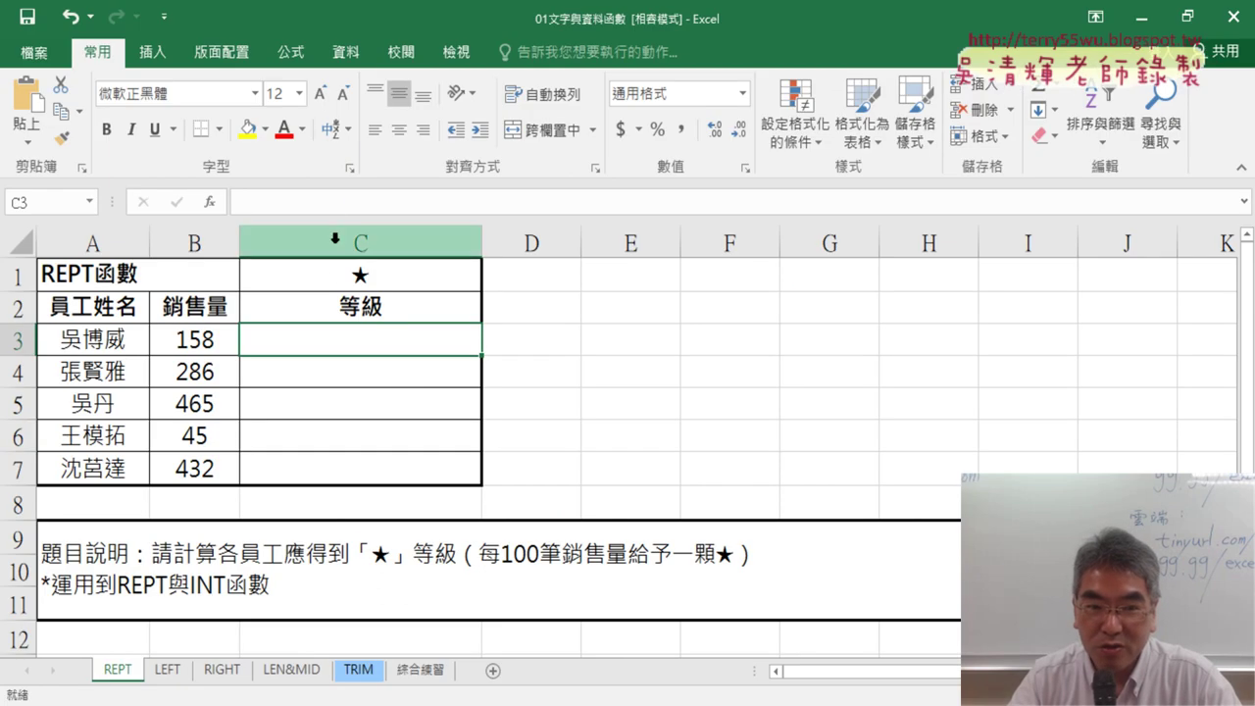
{"action": "left_click", "coordinate": [327, 202]}
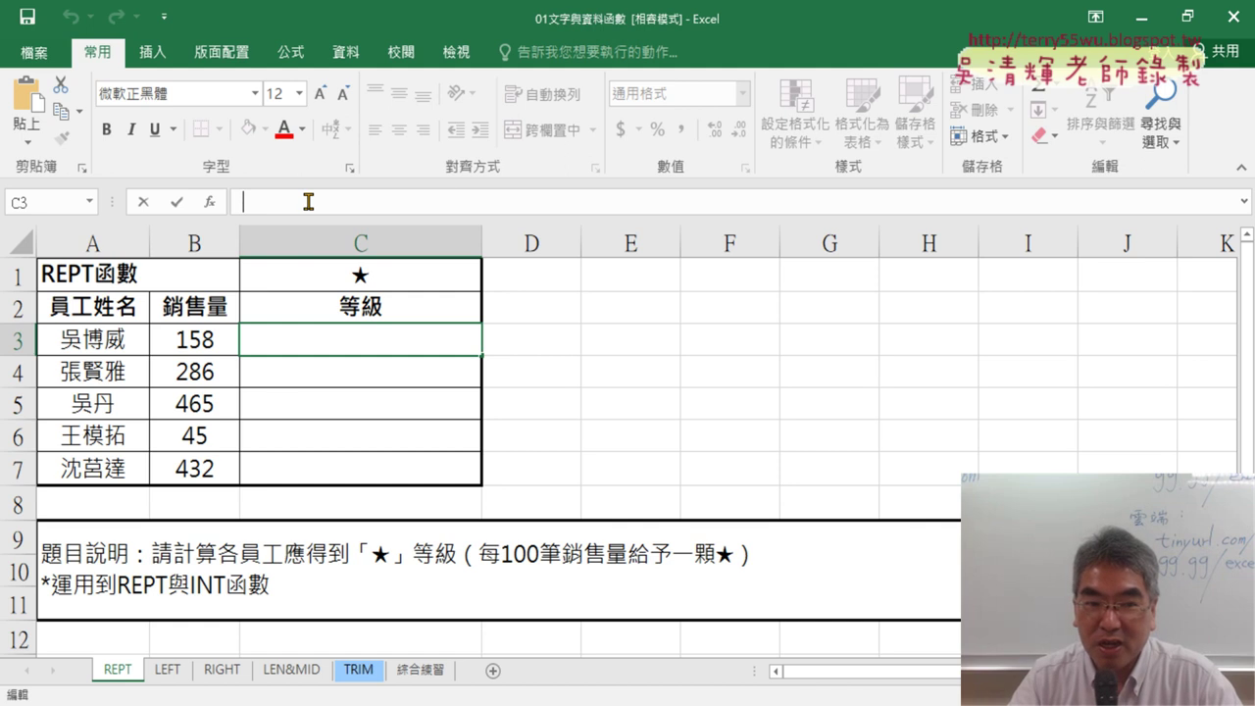
{"action": "right_click", "coordinate": [308, 202]}
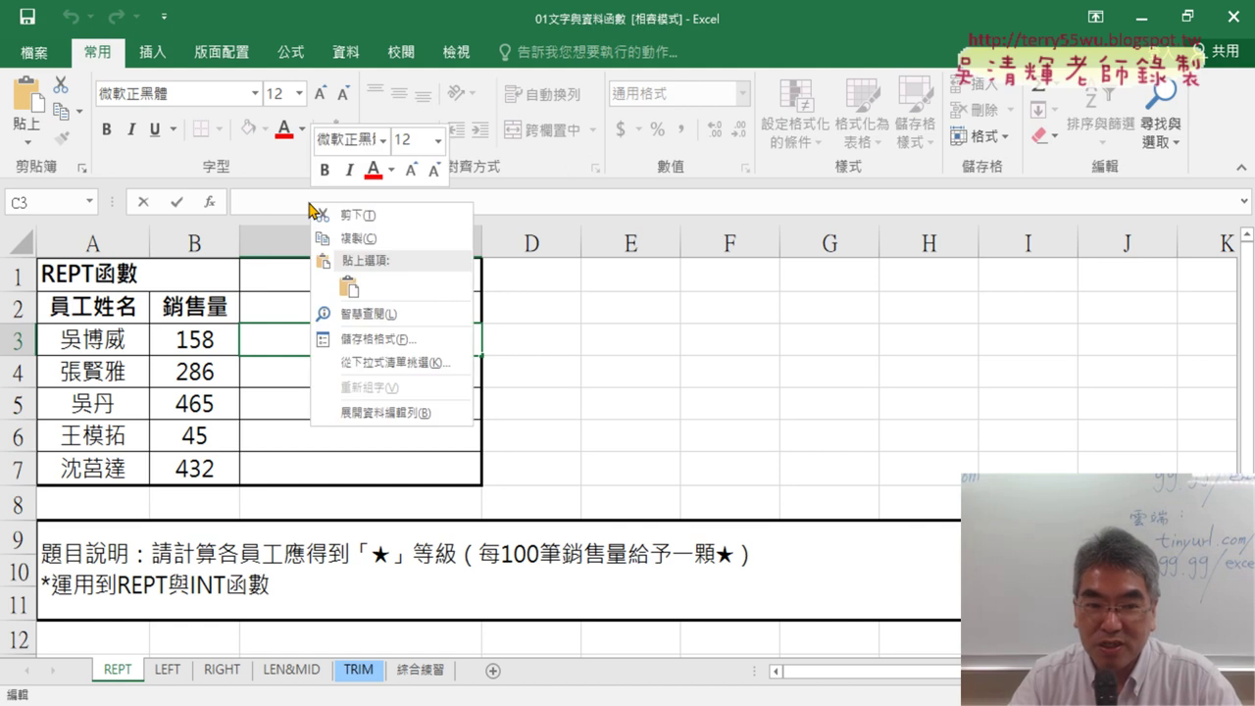
{"action": "left_click", "coordinate": [351, 289]}
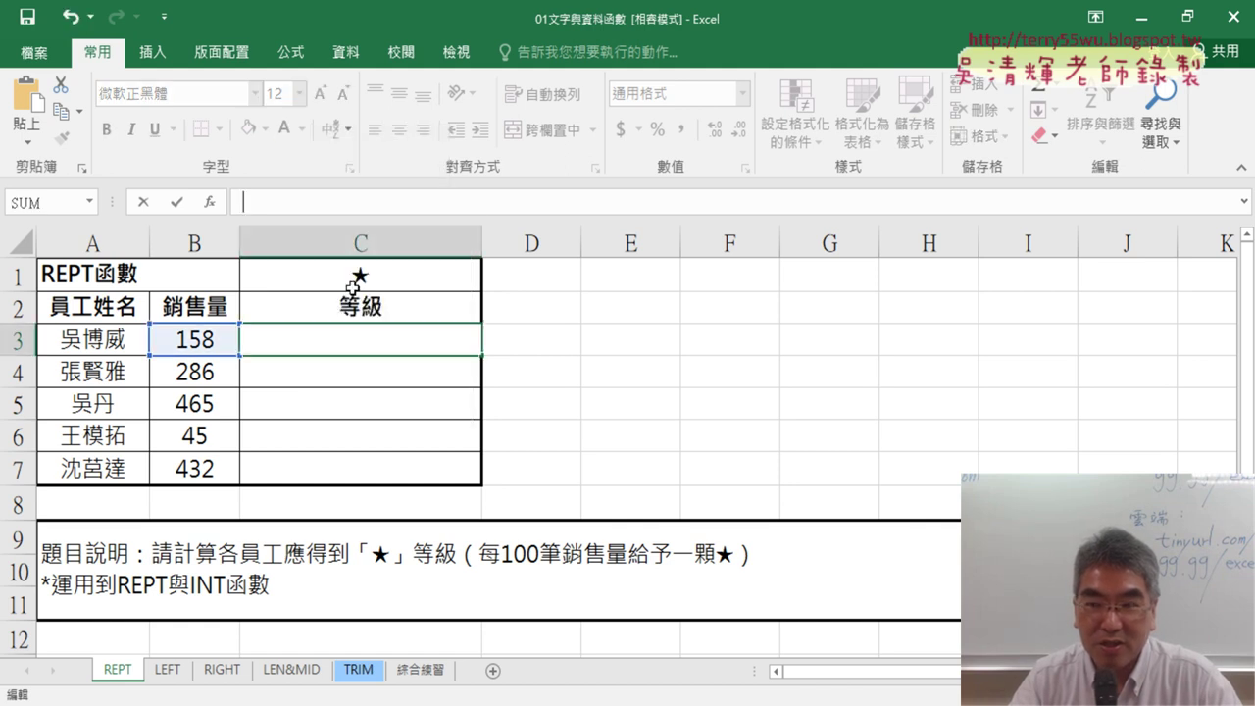
{"action": "left_click", "coordinate": [1245, 203]}
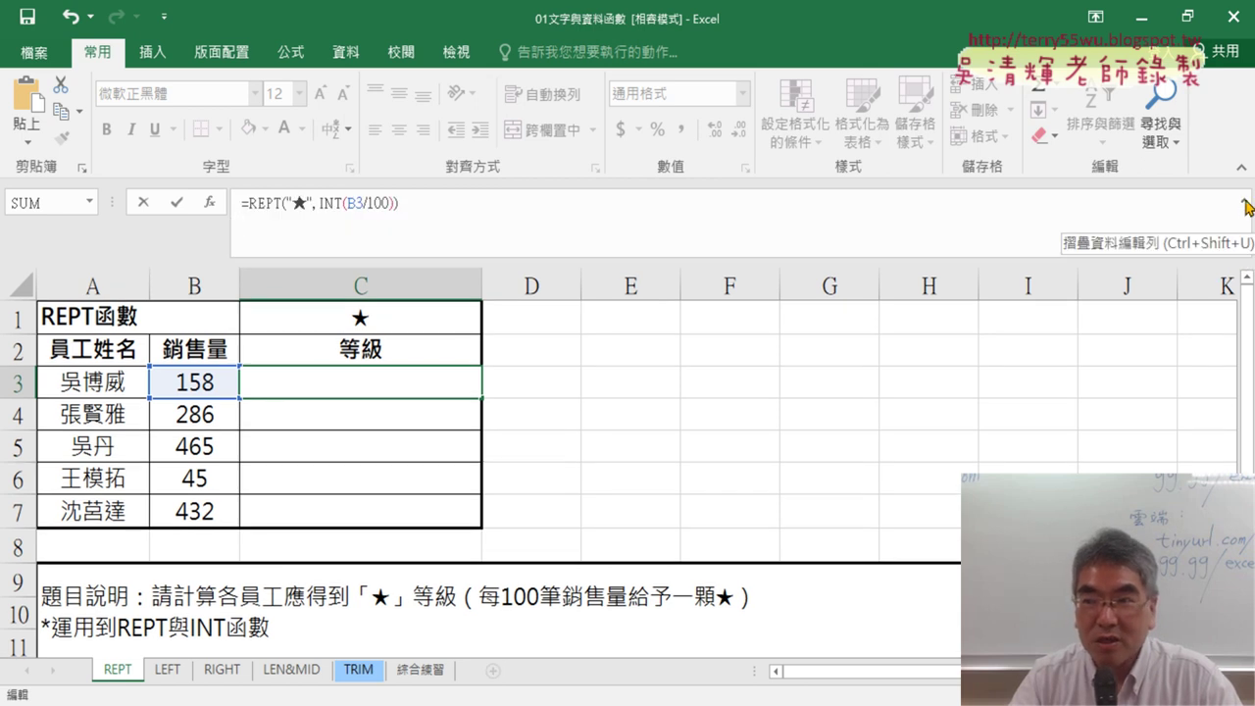
{"action": "left_click", "coordinate": [1246, 204]}
{"action": "left_click", "coordinate": [1247, 204]}
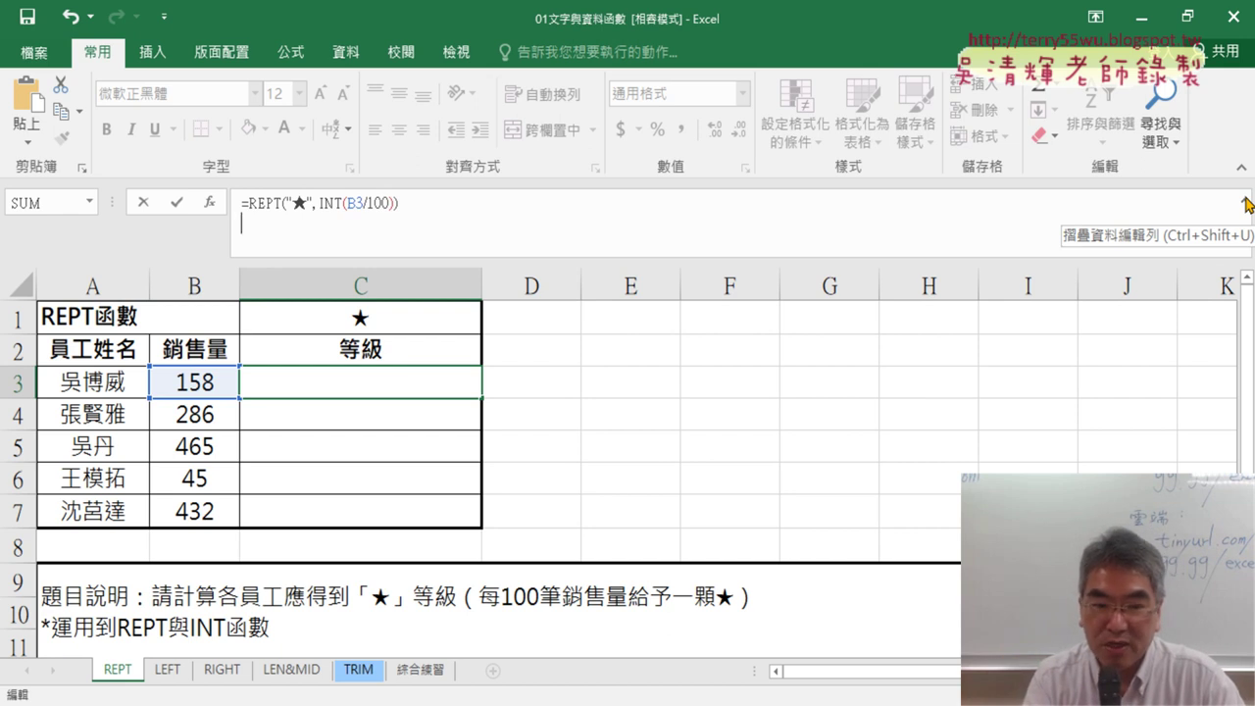
{"action": "key", "text": "BackSpace"}
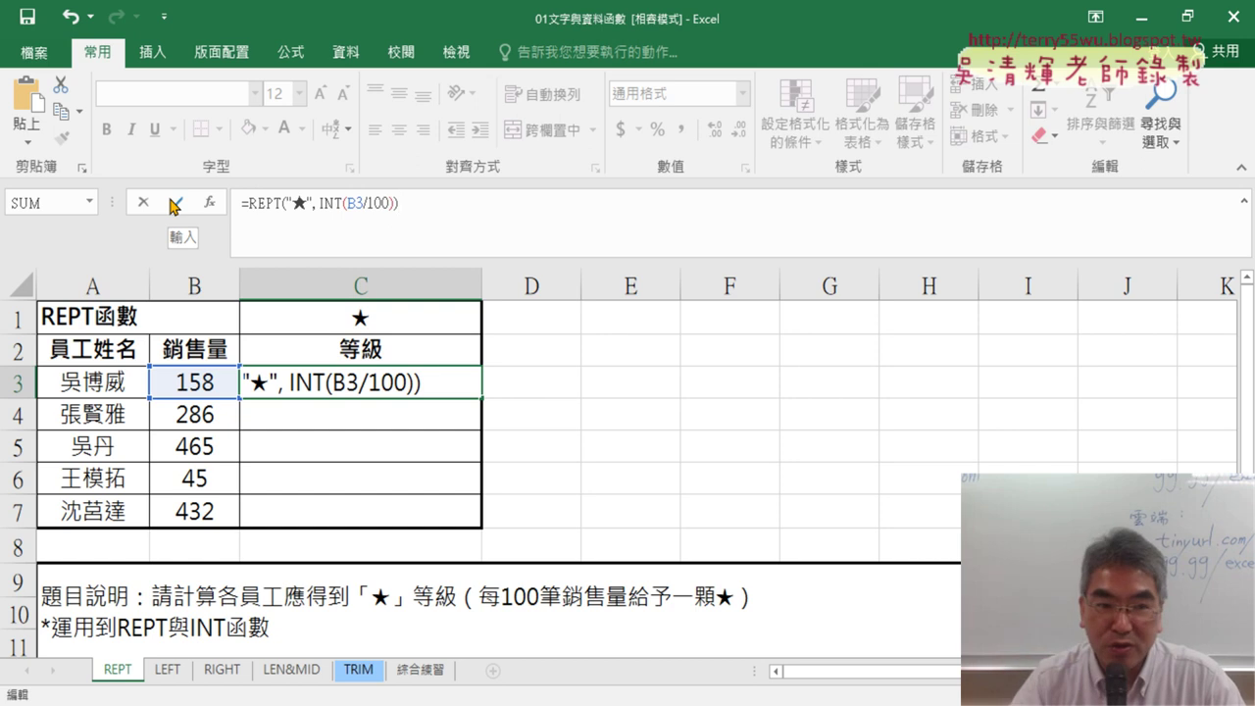
{"action": "left_click", "coordinate": [173, 205]}
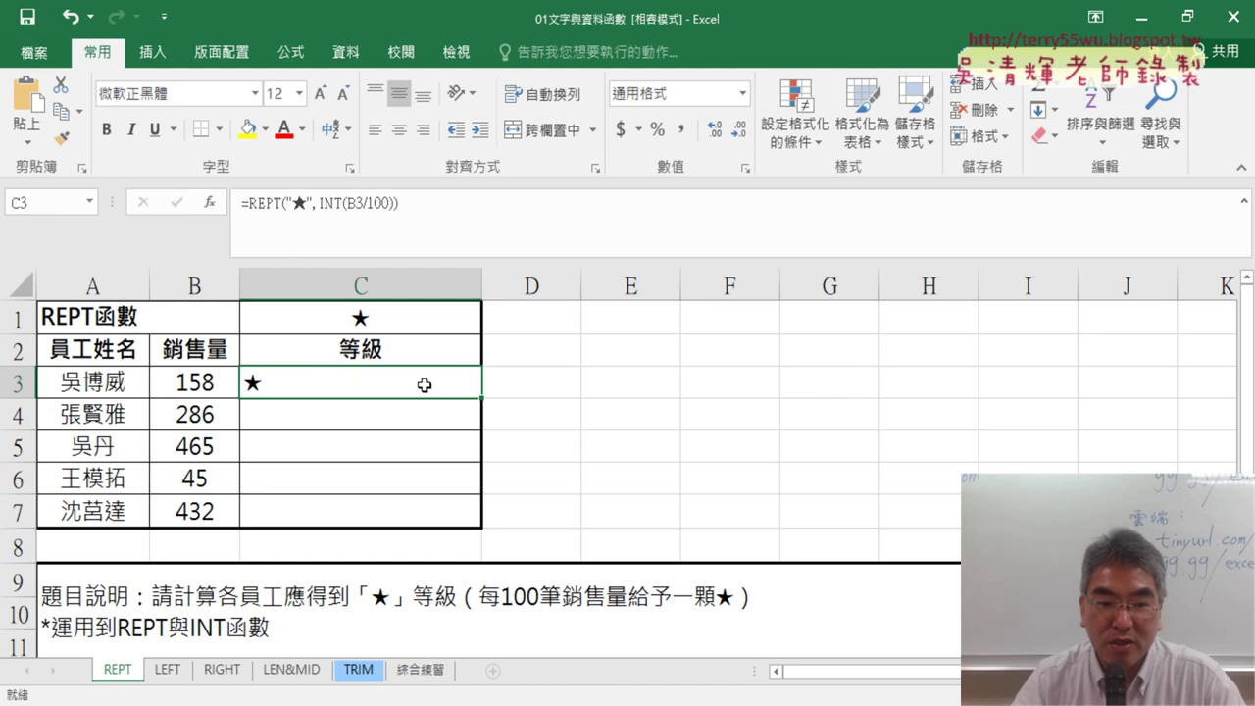
- Fill C3's REPT star formula down through C7 and recheck the C3 formula
{"action": "left_click_drag", "start_coordinate": [483, 398], "coordinate": [478, 532]}
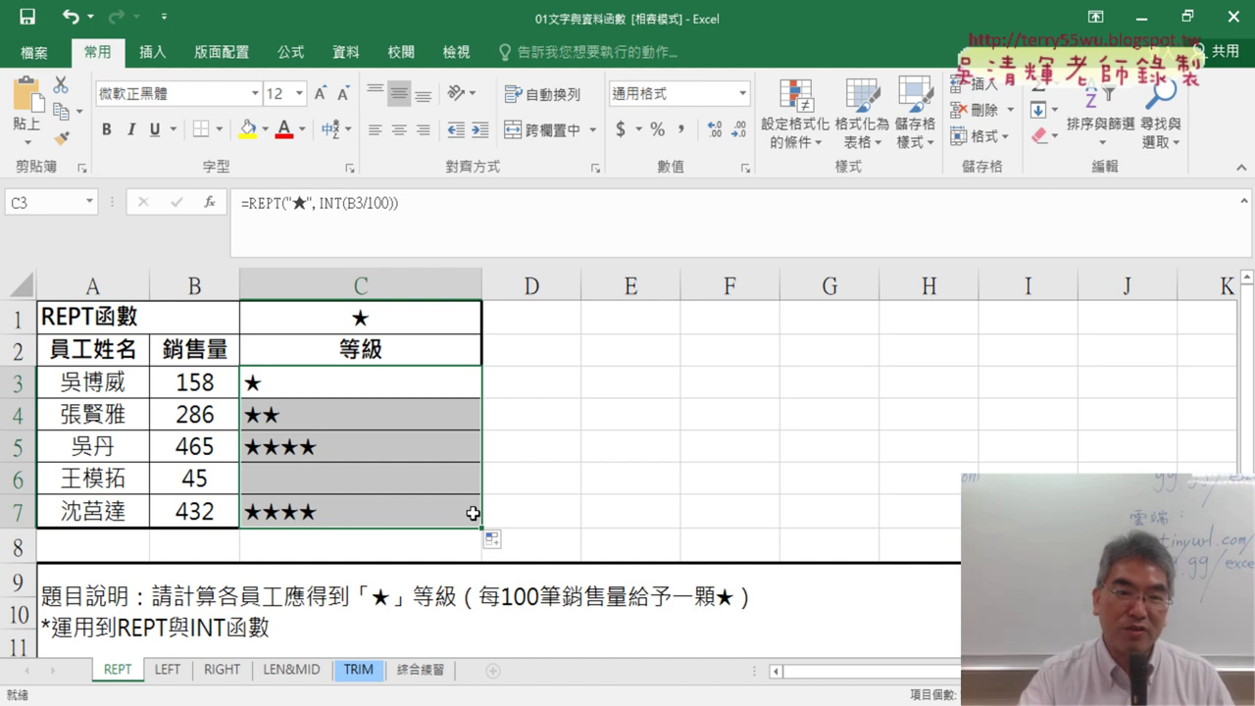
{"action": "left_click", "coordinate": [255, 200]}
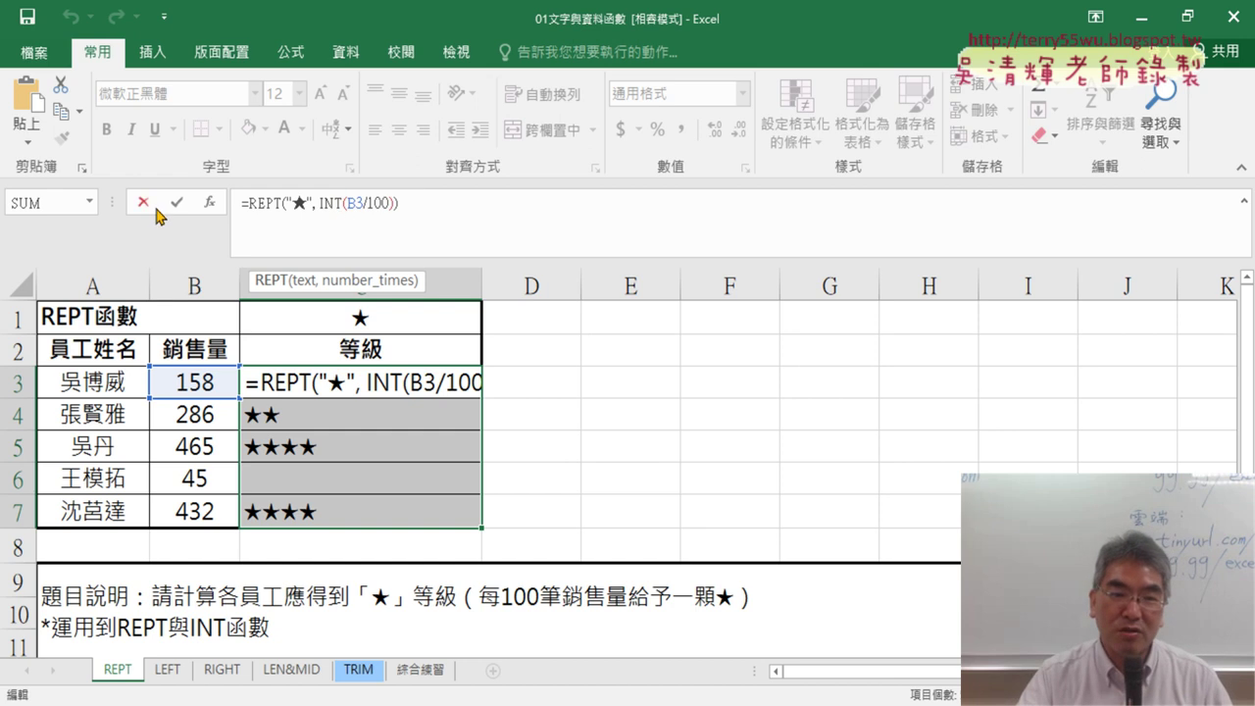
{"action": "key", "text": "Return"}
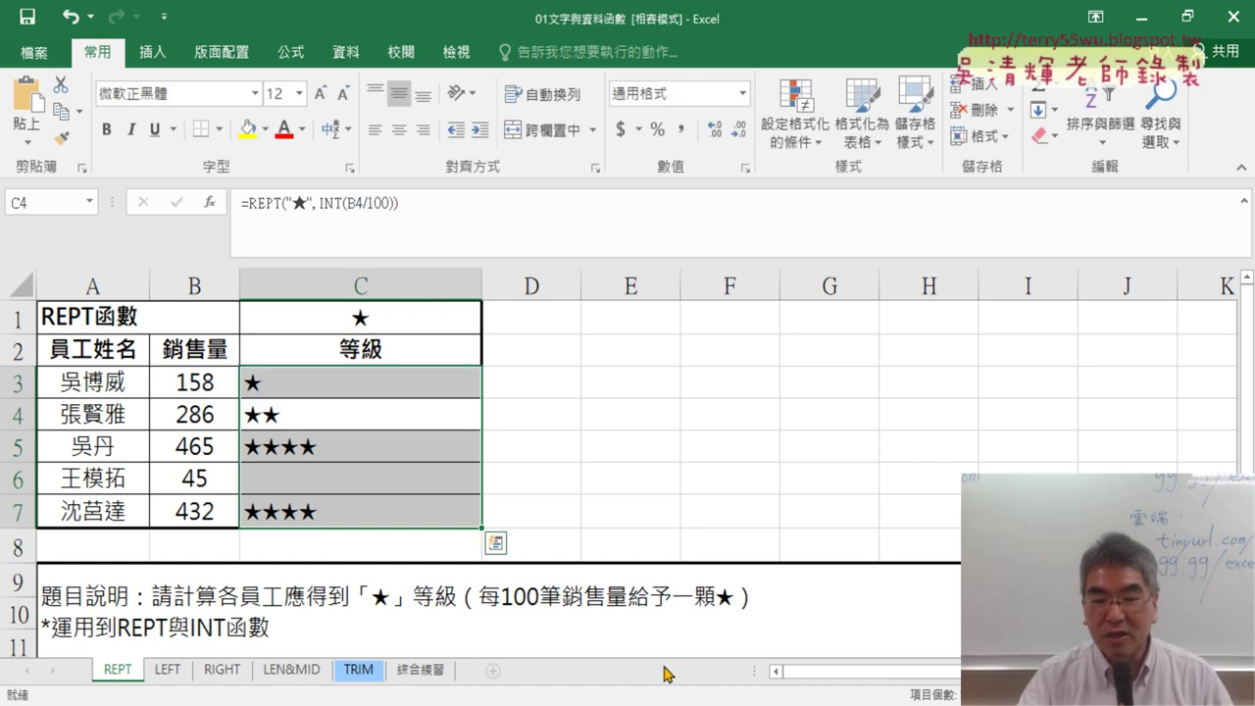
{"action": "key", "text": "alt+Tab"}
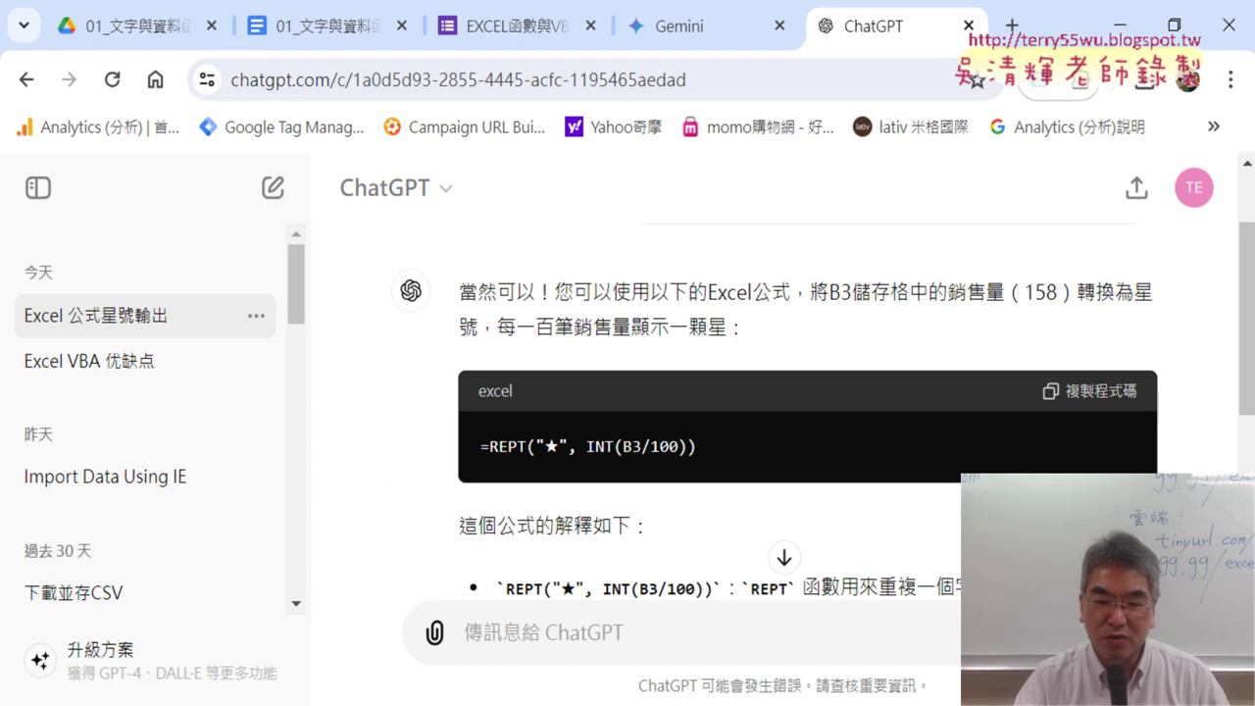
- Scroll through the Google Docs formula notes, then bring Excel's REPT sheet to the front
{"action": "key", "text": "alt+Tab"}
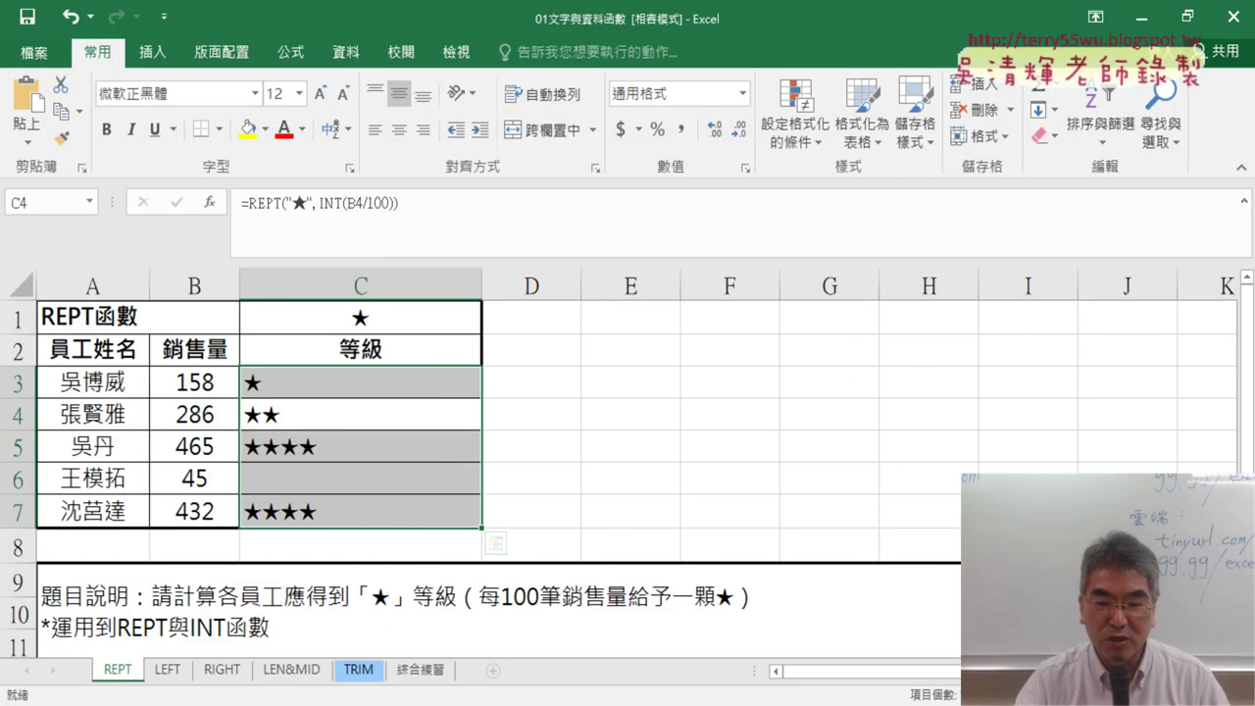
{"action": "key", "text": "alt+Tab"}
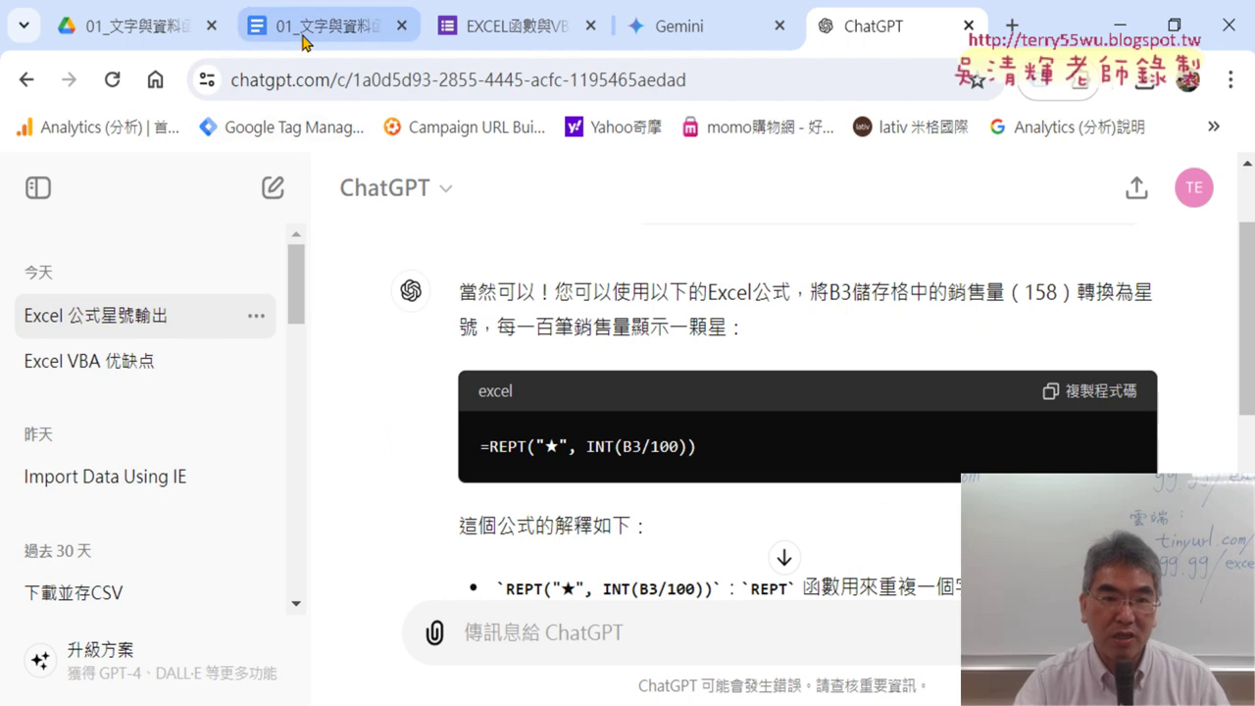
{"action": "left_click", "coordinate": [323, 26]}
{"action": "scroll", "coordinate": [670, 366], "scroll_direction": "down", "scroll_amount": 3}
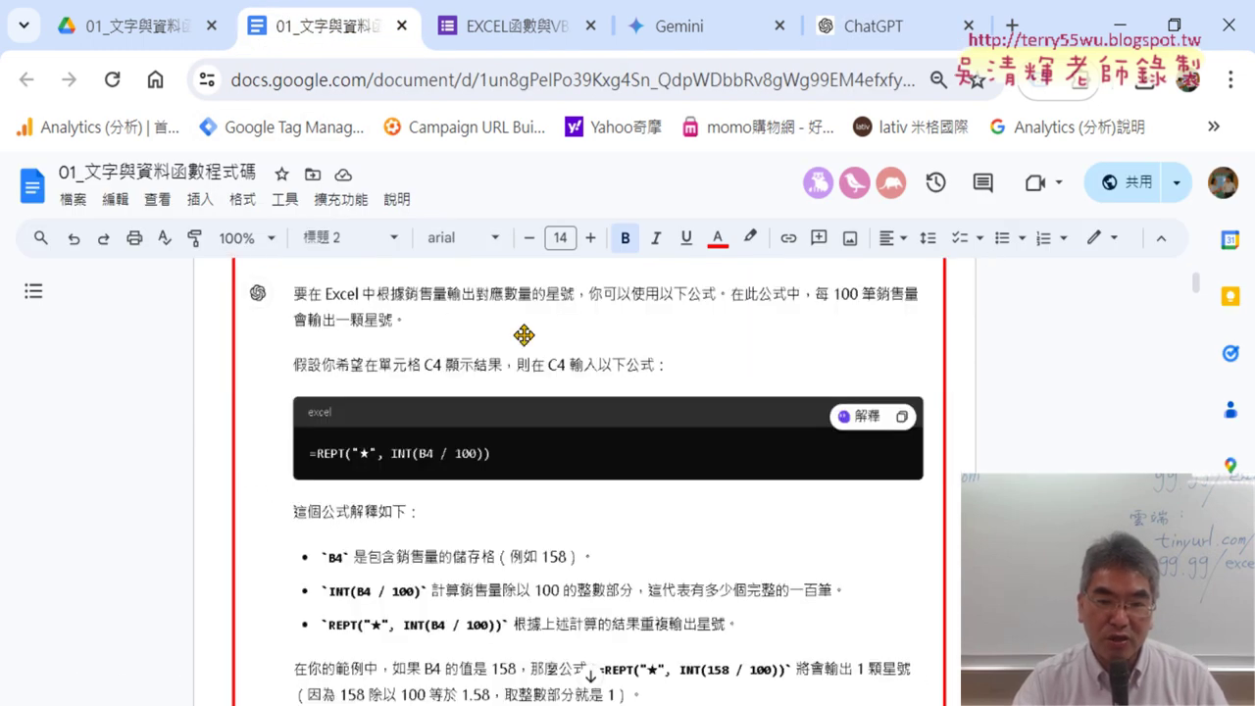
{"action": "scroll", "coordinate": [524, 336], "scroll_direction": "up", "scroll_amount": 2}
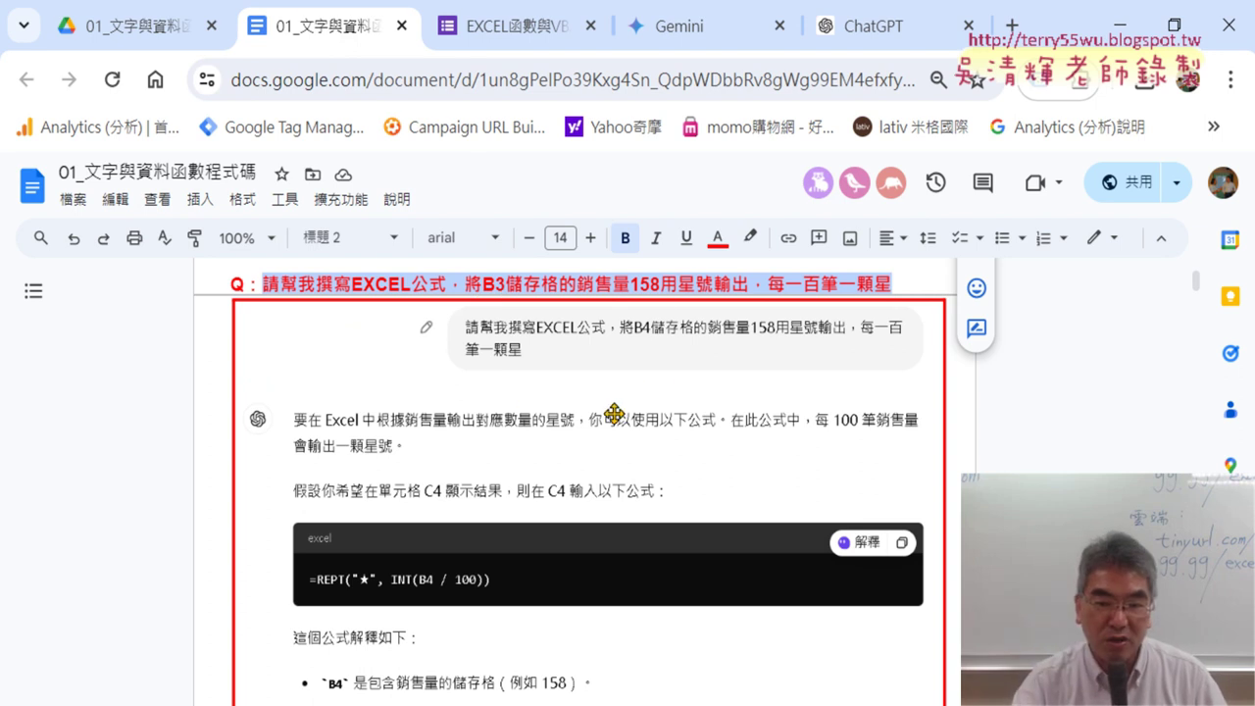
{"action": "scroll", "coordinate": [614, 414], "scroll_direction": "down", "scroll_amount": 1}
{"action": "scroll", "coordinate": [504, 412], "scroll_direction": "down", "scroll_amount": 1}
{"action": "scroll", "coordinate": [366, 443], "scroll_direction": "down", "scroll_amount": 2}
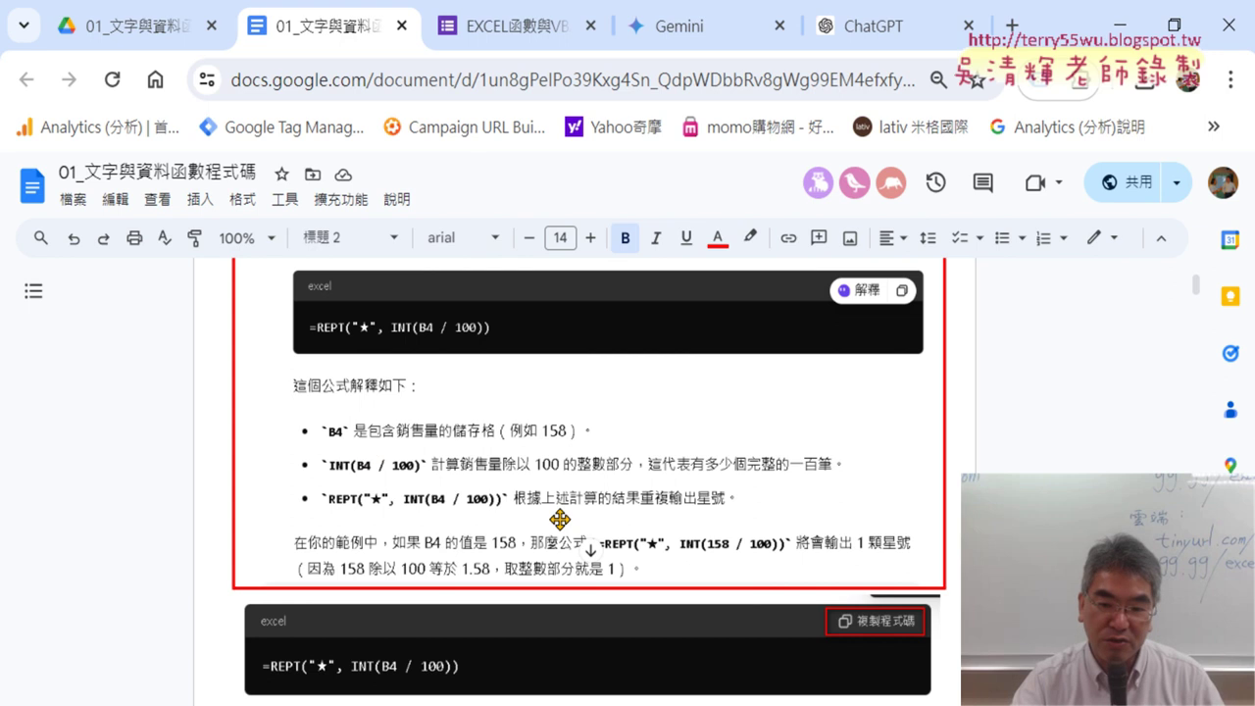
{"action": "scroll", "coordinate": [883, 502], "scroll_direction": "down", "scroll_amount": 2}
{"action": "scroll", "coordinate": [928, 505], "scroll_direction": "down", "scroll_amount": 2}
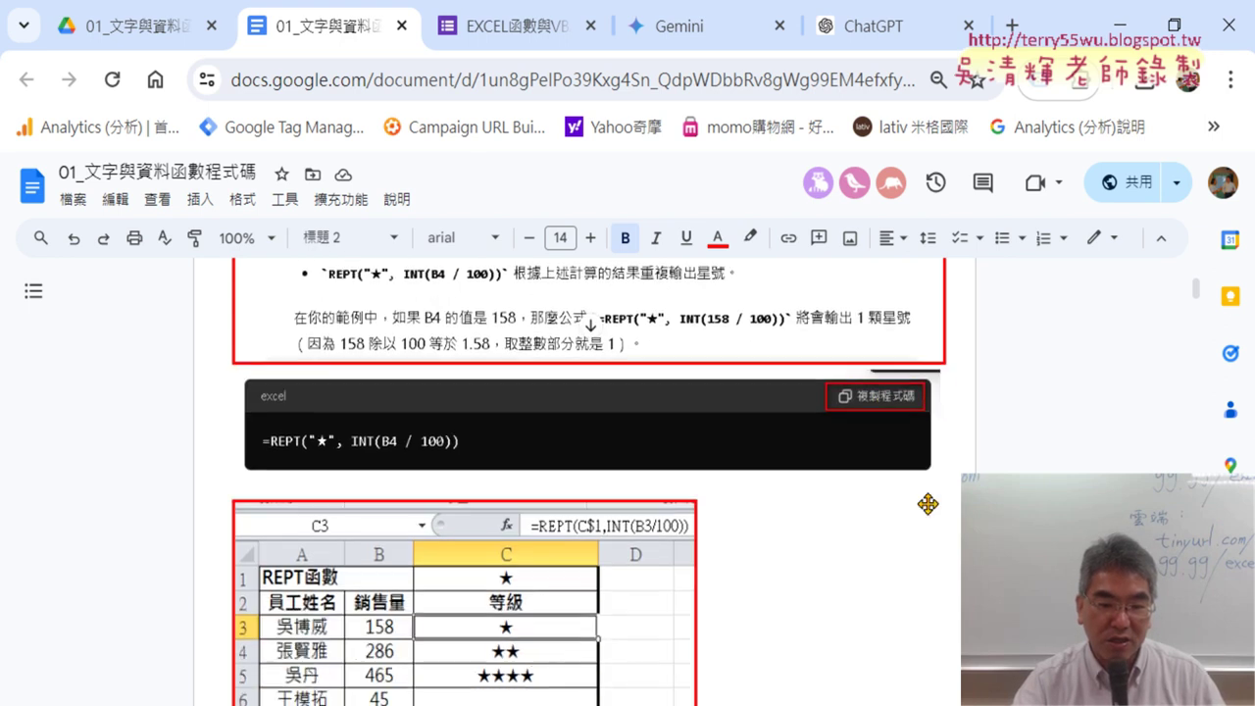
{"action": "scroll", "coordinate": [928, 504], "scroll_direction": "down", "scroll_amount": 2}
{"action": "scroll", "coordinate": [928, 504], "scroll_direction": "down", "scroll_amount": 1}
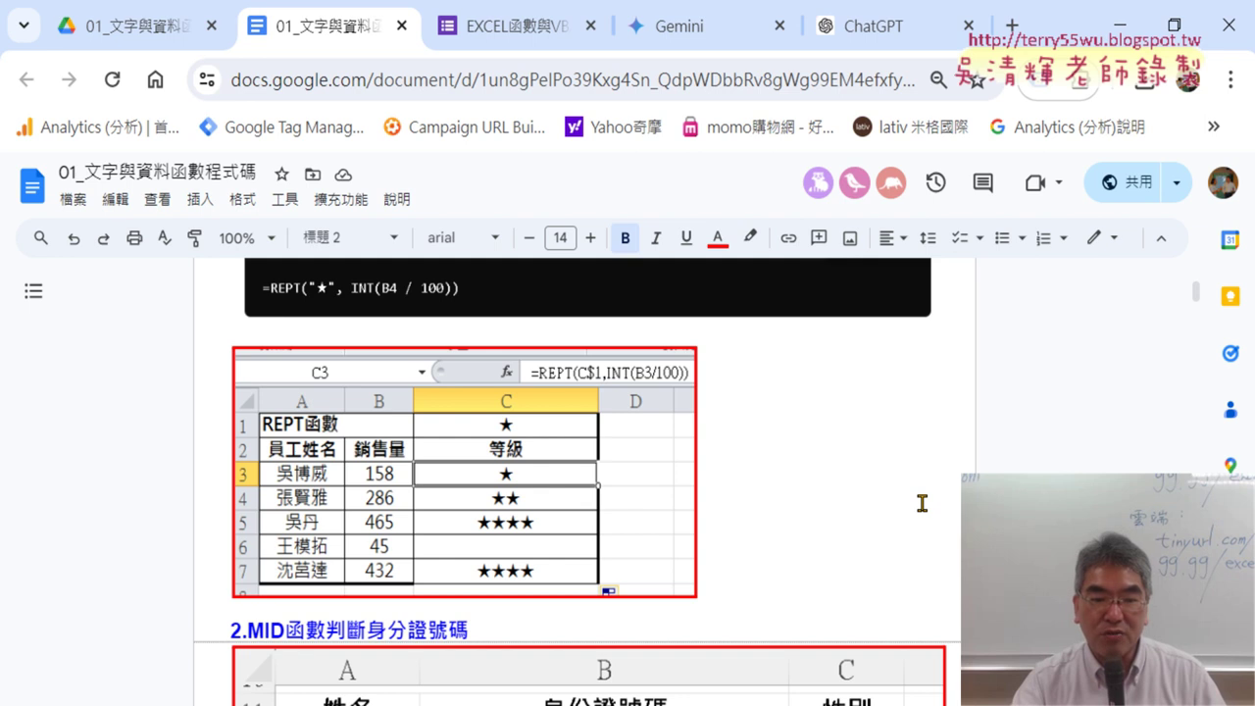
{"action": "scroll", "coordinate": [922, 505], "scroll_direction": "down", "scroll_amount": 2}
{"action": "scroll", "coordinate": [653, 485], "scroll_direction": "down", "scroll_amount": 3}
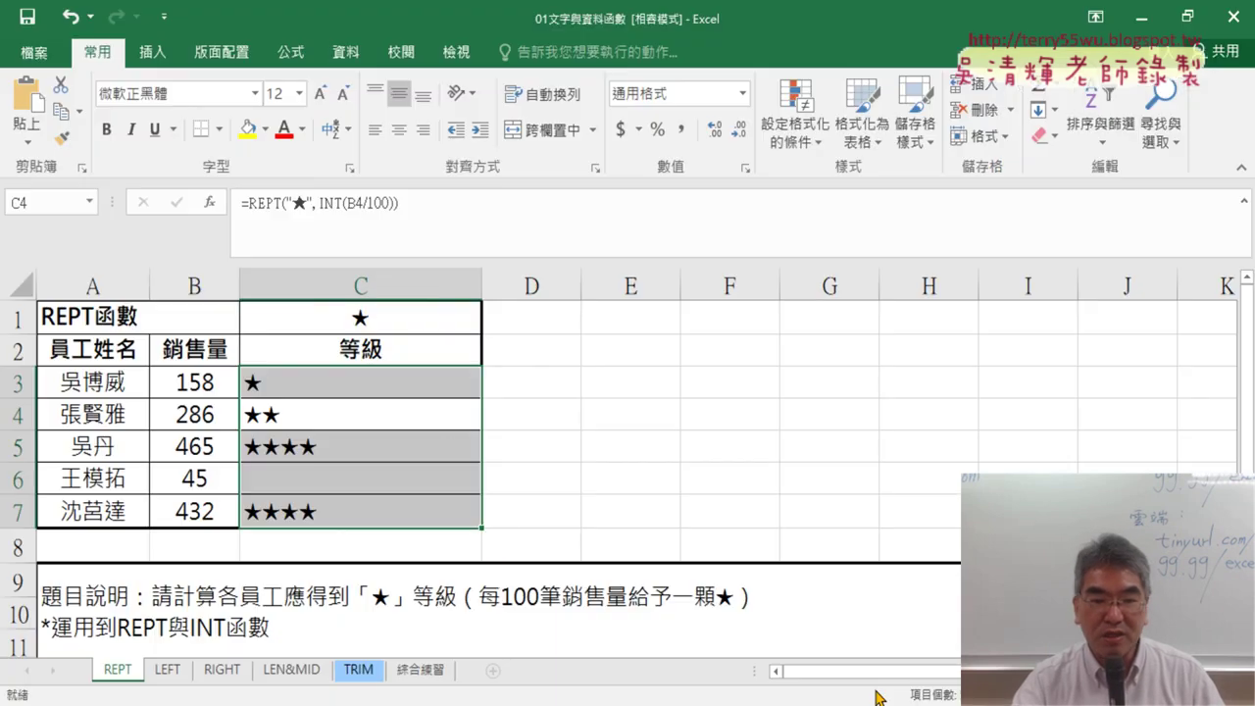
{"action": "left_click", "coordinate": [932, 687]}
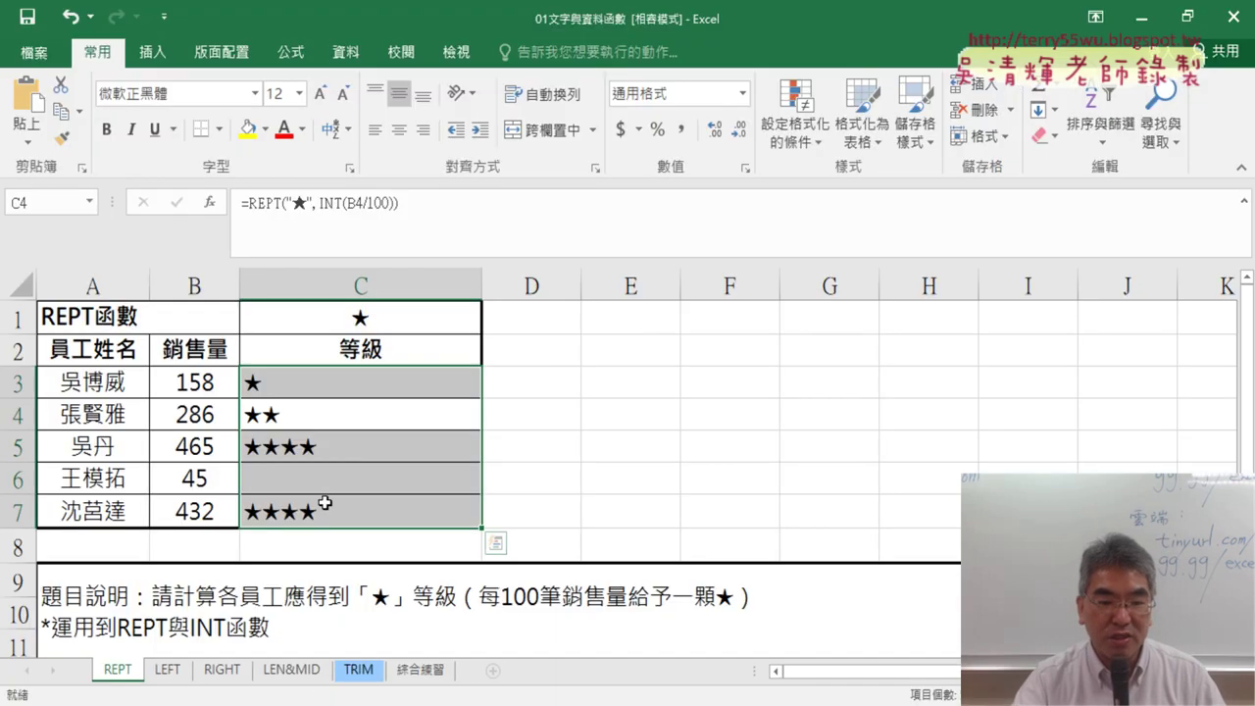
- Open the LEN&MID sheet and inspect the B12 ID number and empty gender cell C12
{"action": "left_click", "coordinate": [287, 672]}
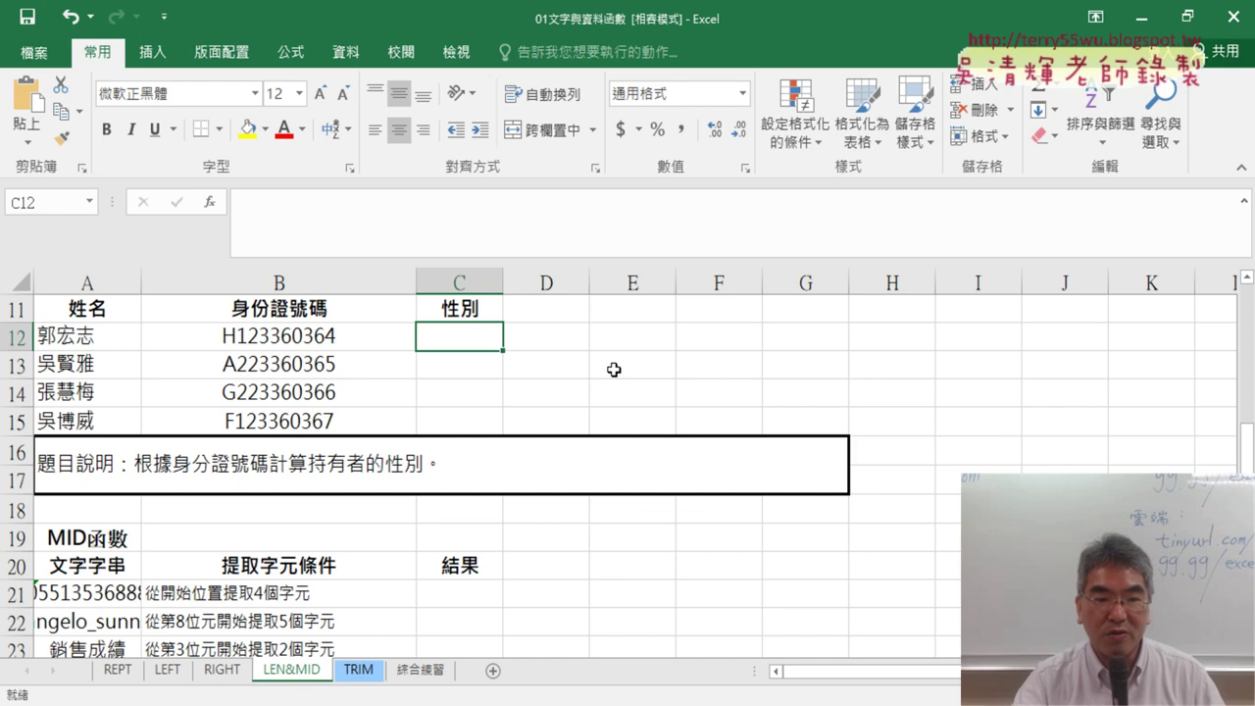
{"action": "scroll", "coordinate": [614, 370], "scroll_direction": "up", "scroll_amount": 1}
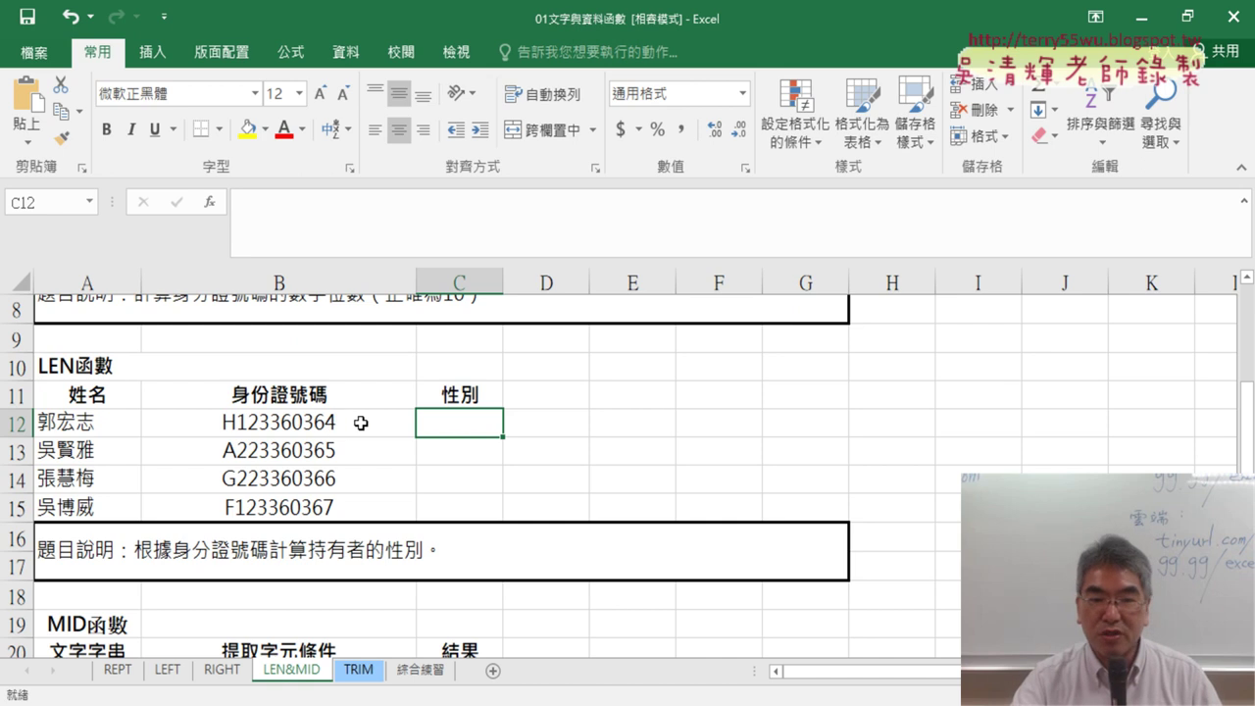
{"action": "left_click", "coordinate": [361, 422]}
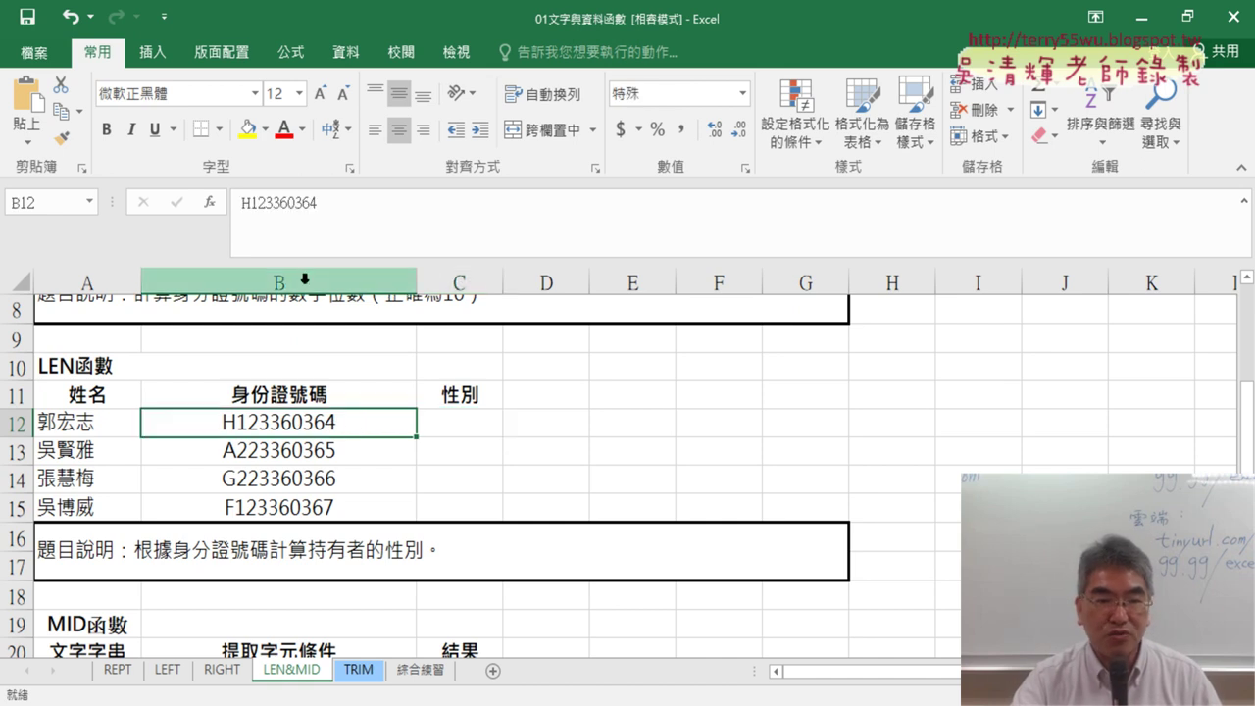
{"action": "left_click", "coordinate": [1245, 201]}
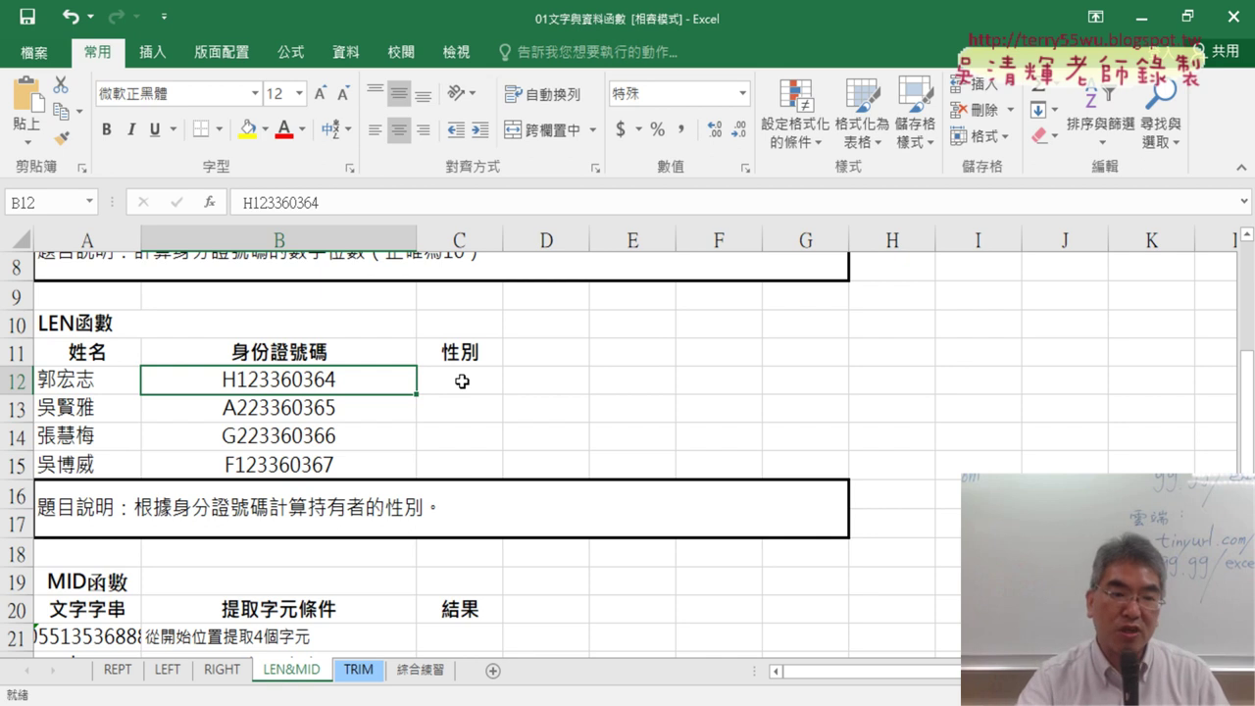
{"action": "left_click", "coordinate": [458, 382]}
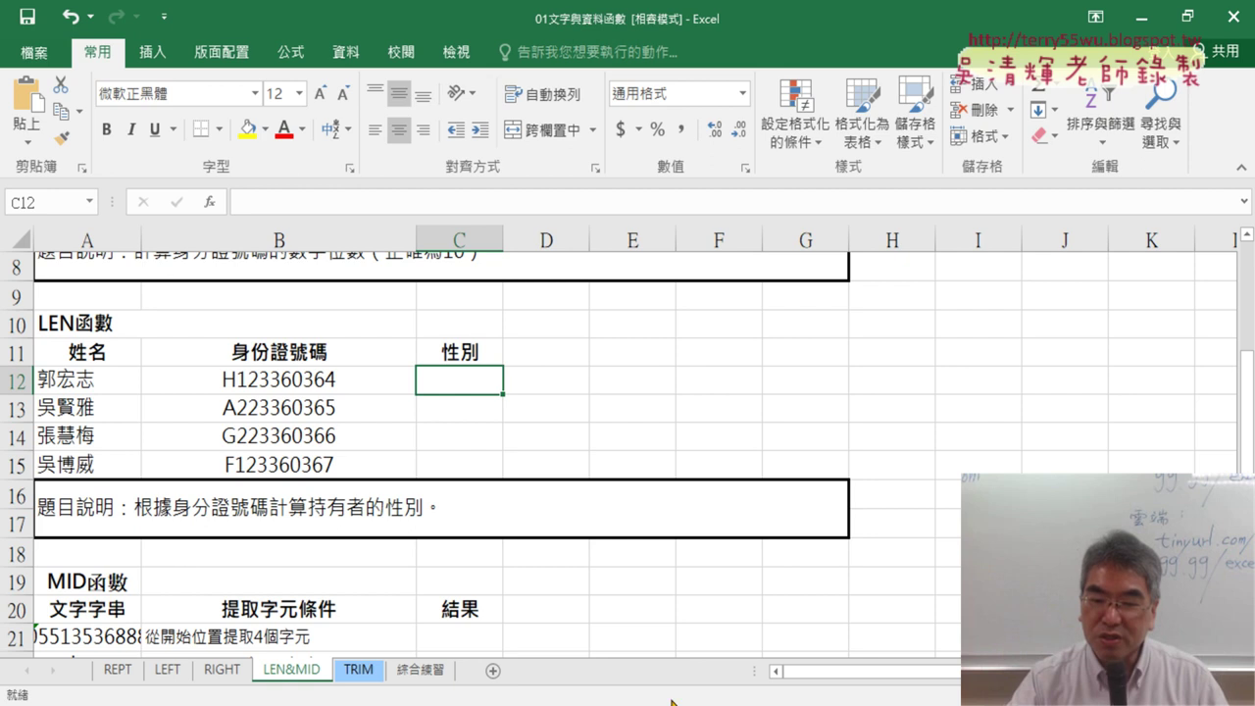
- Copy the earlier star-rating prompt text from the ChatGPT conversation
{"action": "left_click", "coordinate": [691, 647]}
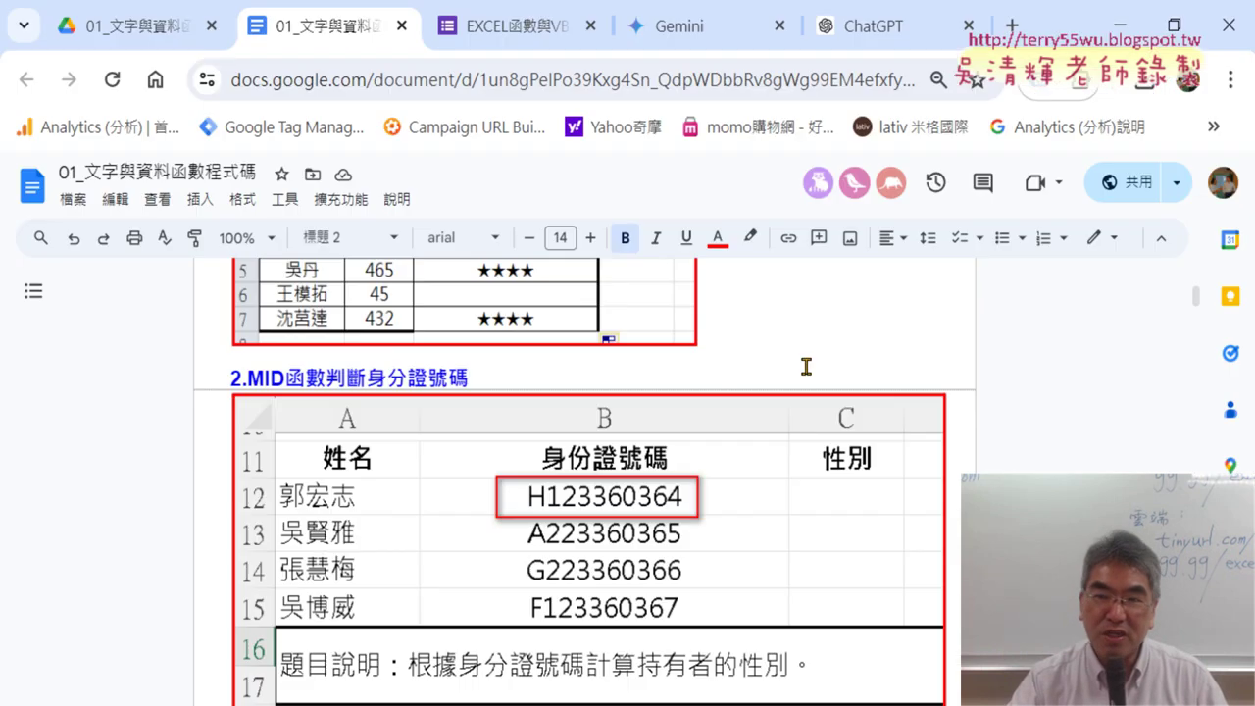
{"action": "left_click", "coordinate": [863, 38]}
{"action": "scroll", "coordinate": [887, 284], "scroll_direction": "up", "scroll_amount": 2}
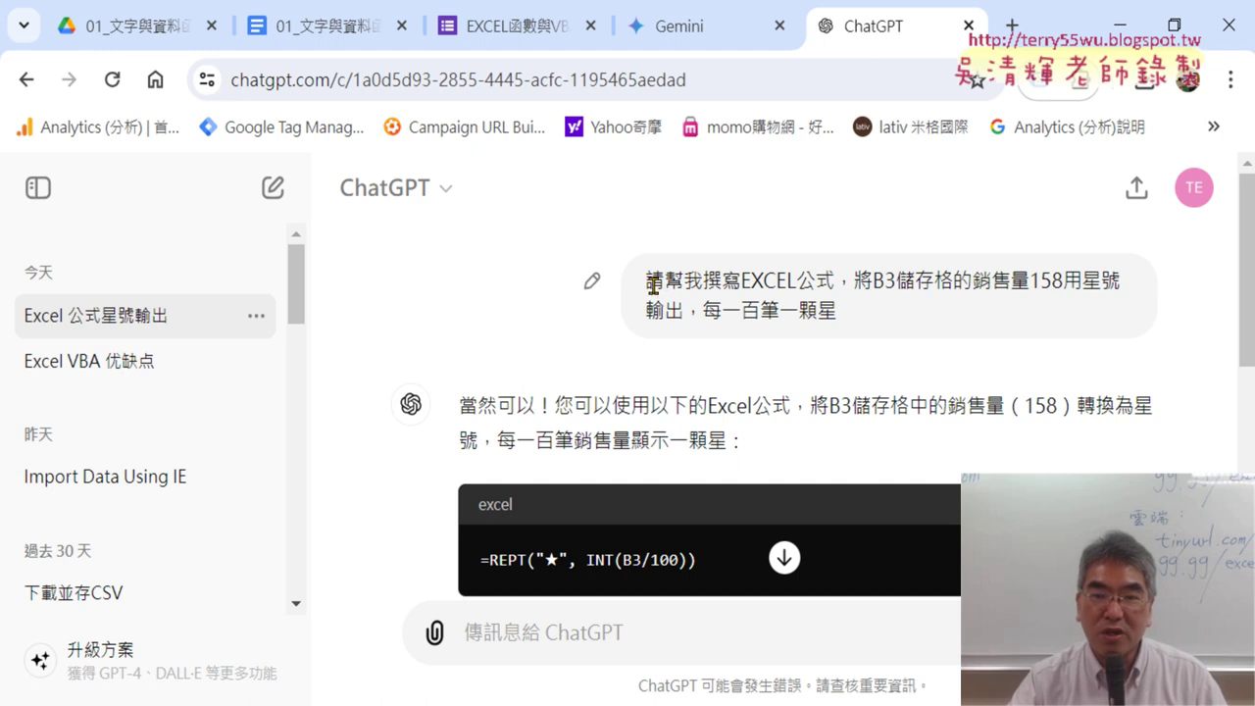
{"action": "left_click_drag", "start_coordinate": [654, 284], "coordinate": [866, 324]}
{"action": "right_click", "coordinate": [782, 302]}
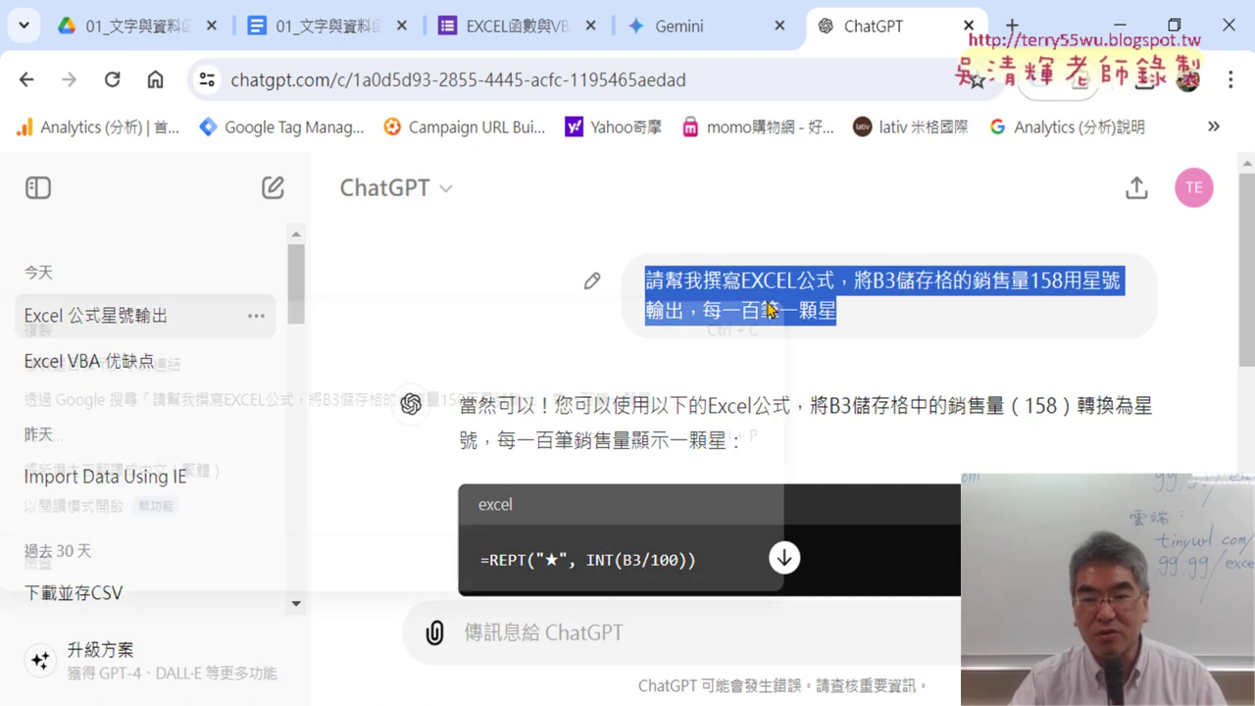
{"action": "left_click", "coordinate": [508, 337]}
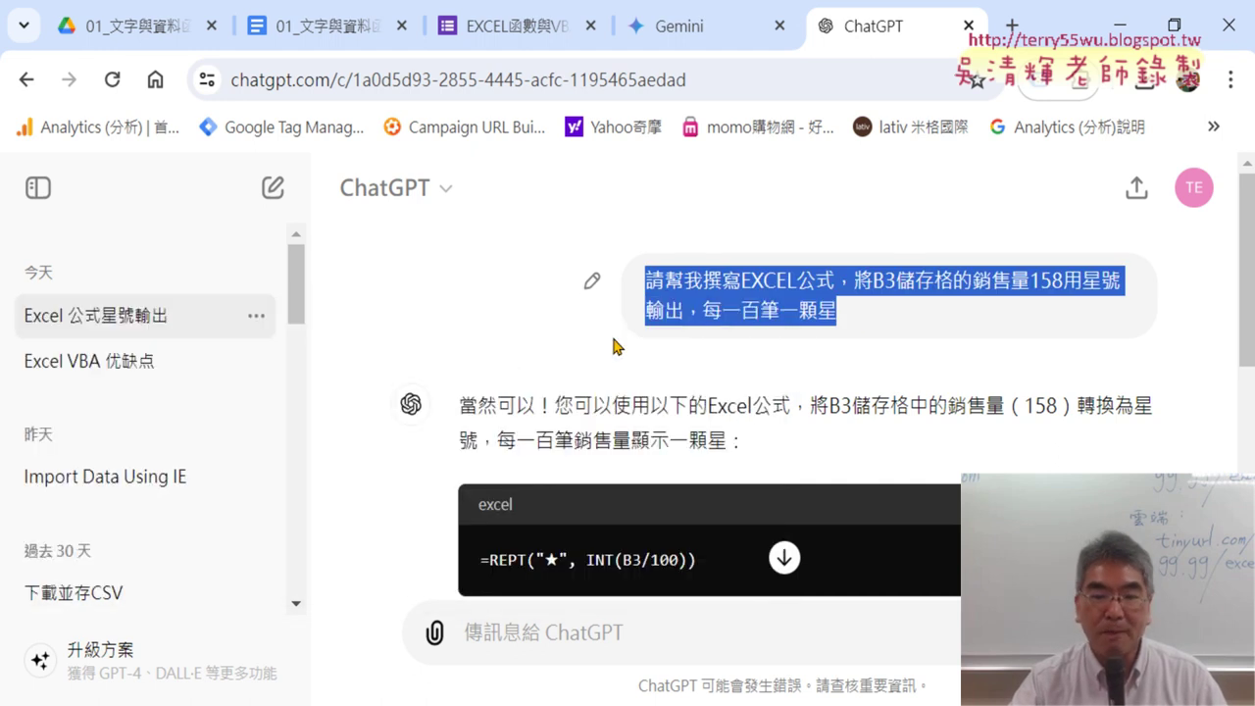
- Paste the prompt into ChatGPT's message box and change B3 to B12
{"action": "scroll", "coordinate": [622, 339], "scroll_direction": "down", "scroll_amount": 5}
{"action": "left_click", "coordinate": [553, 625]}
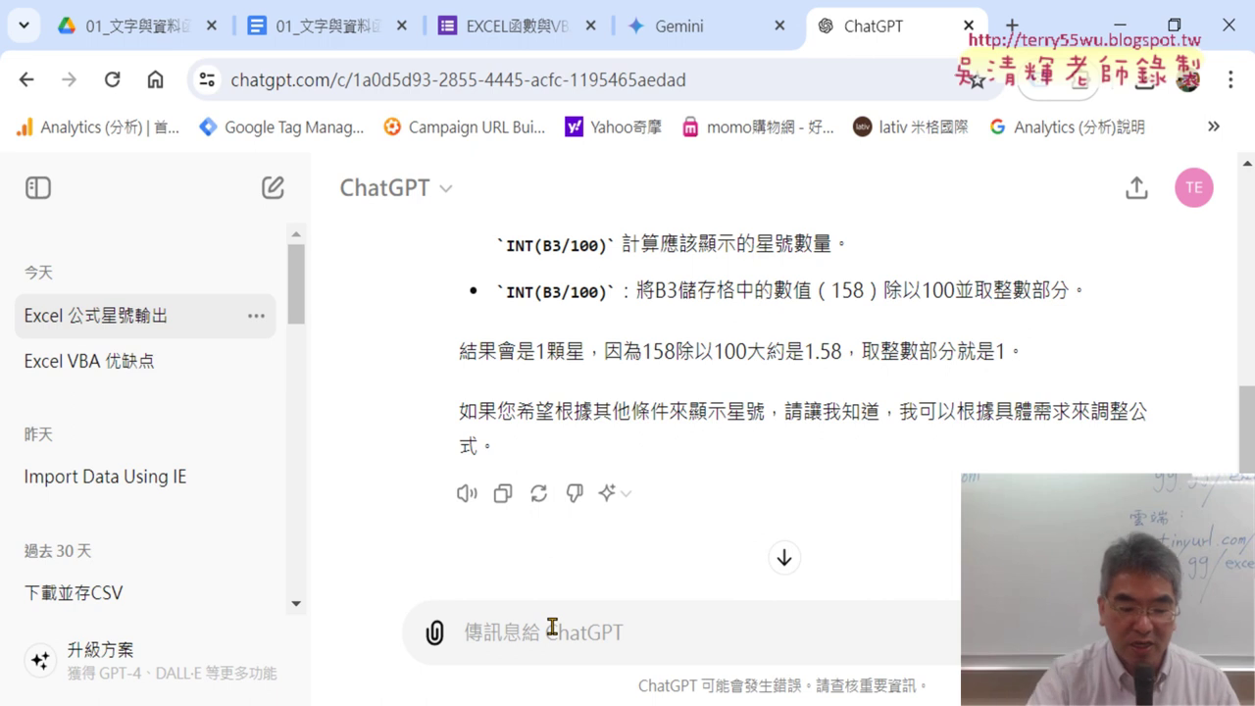
{"action": "key", "text": "ctrl+v"}
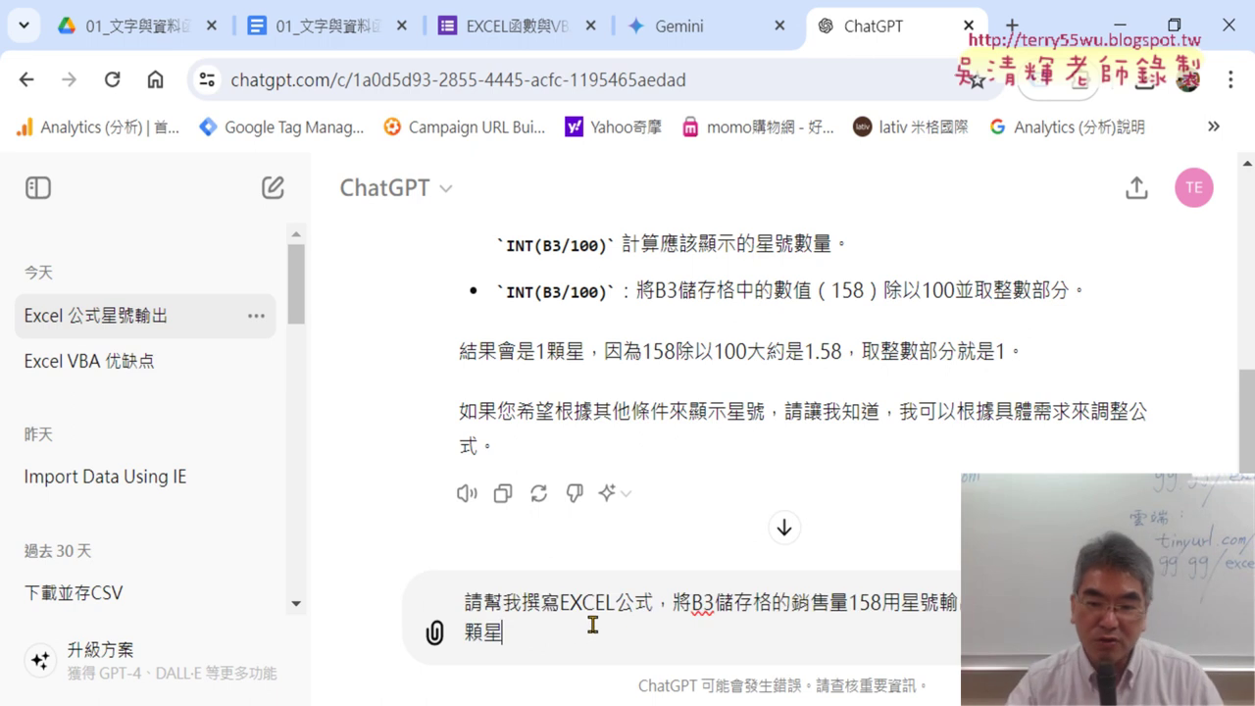
{"action": "left_click_drag", "start_coordinate": [703, 603], "coordinate": [712, 604]}
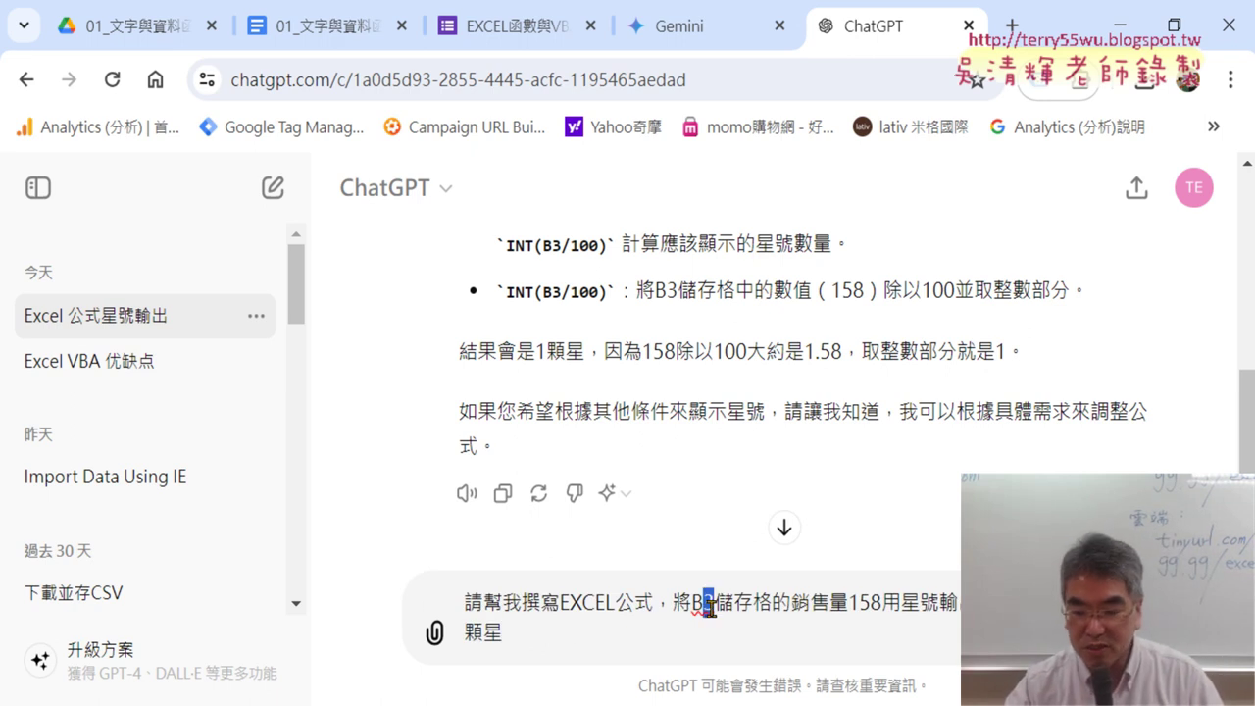
{"action": "type", "text": "12"}
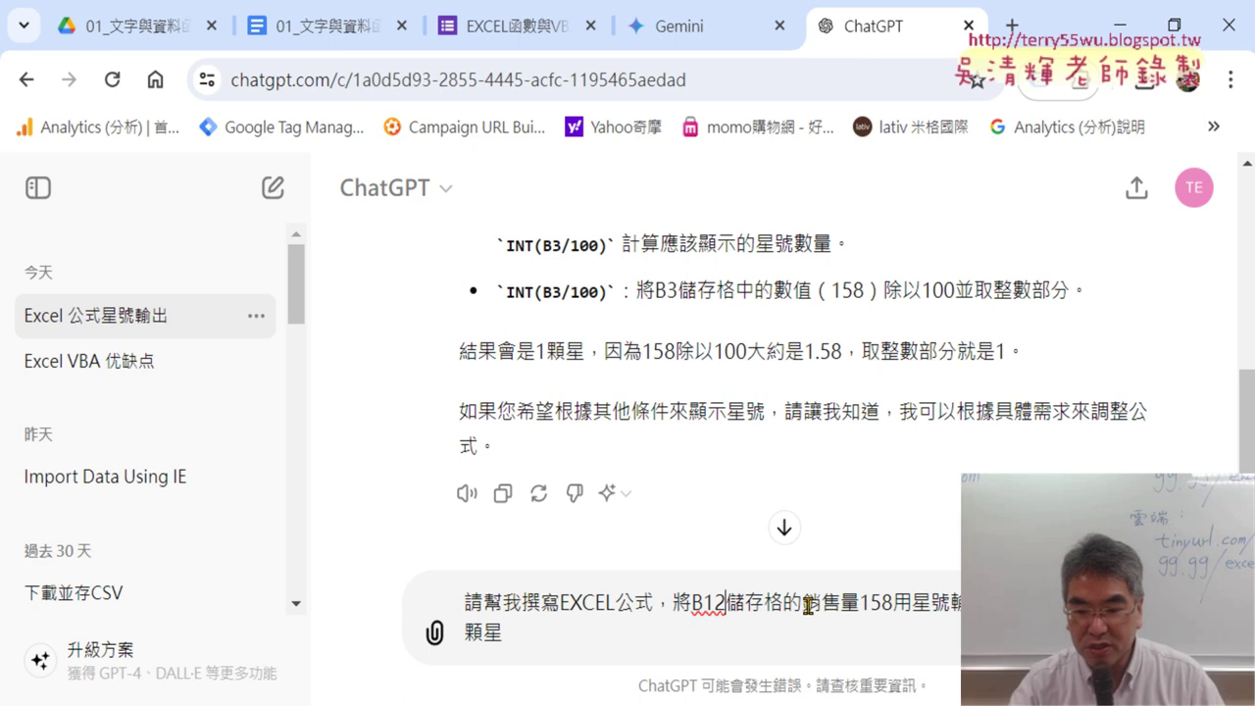
{"action": "left_click_drag", "start_coordinate": [803, 605], "coordinate": [861, 605]}
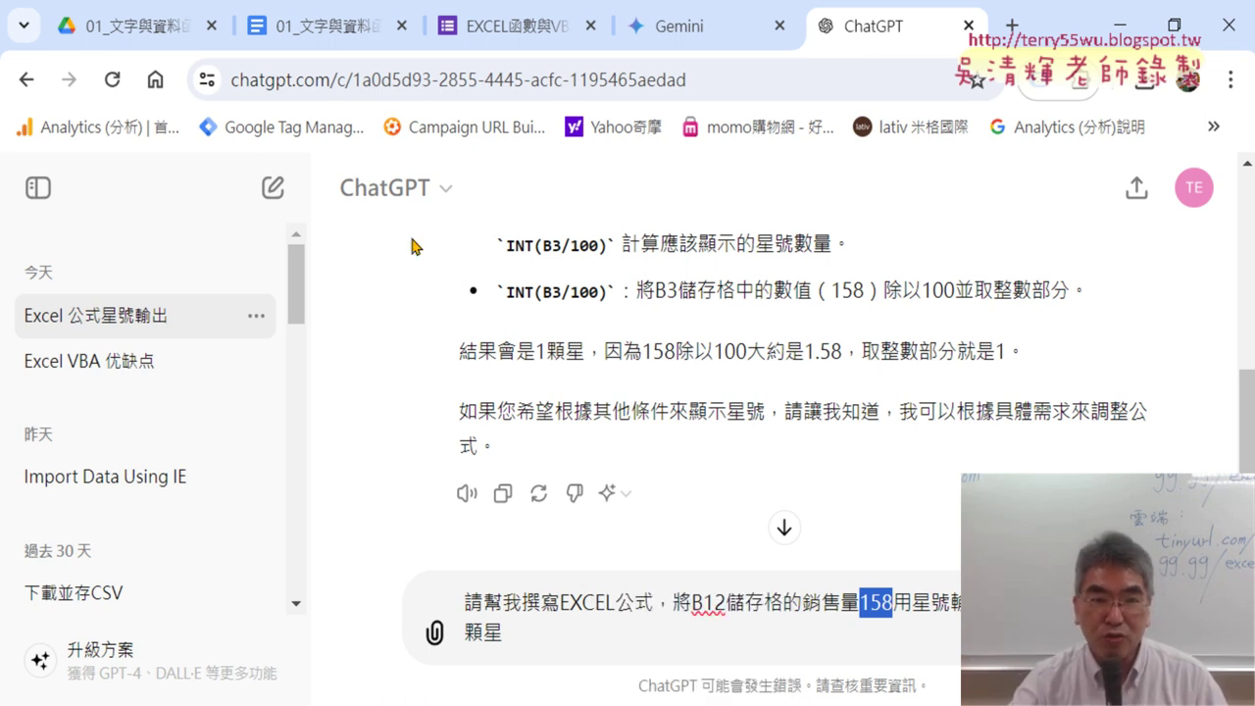
{"action": "left_click", "coordinate": [332, 27]}
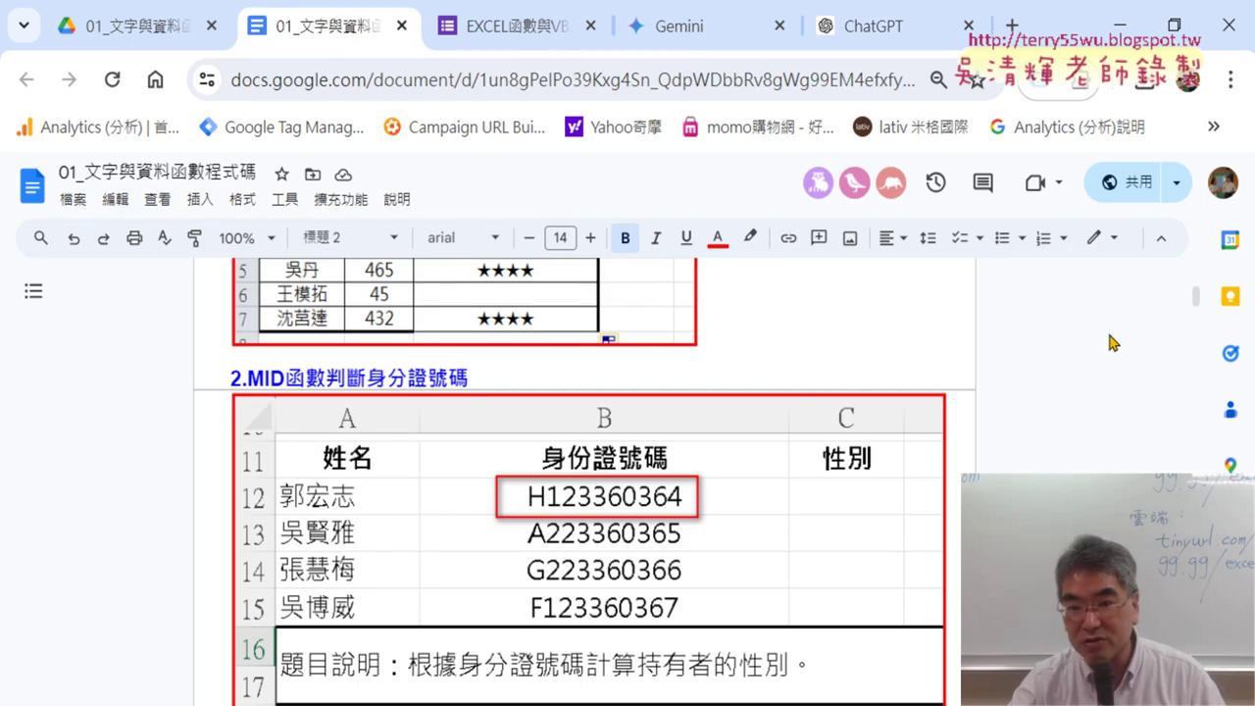
- Select the red Q prompt asking for a gender formula from B12's second ID character
{"action": "scroll", "coordinate": [1059, 343], "scroll_direction": "down", "scroll_amount": 4}
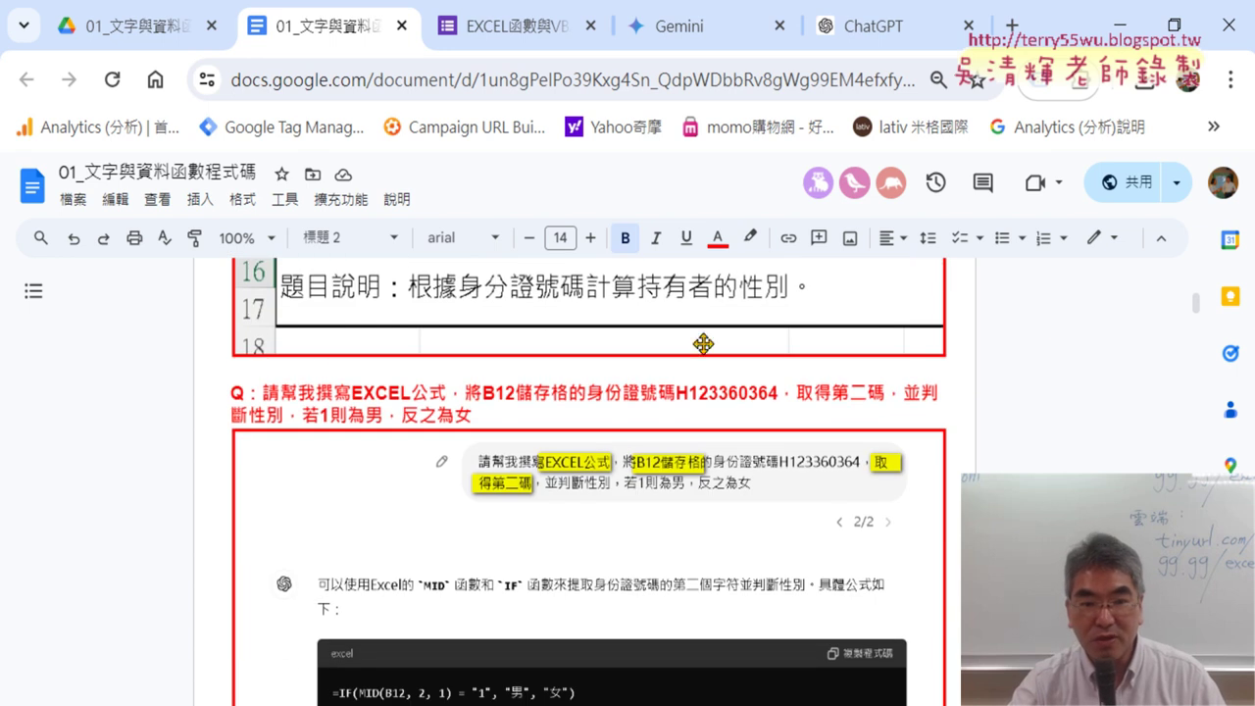
{"action": "left_click_drag", "start_coordinate": [265, 393], "coordinate": [472, 412]}
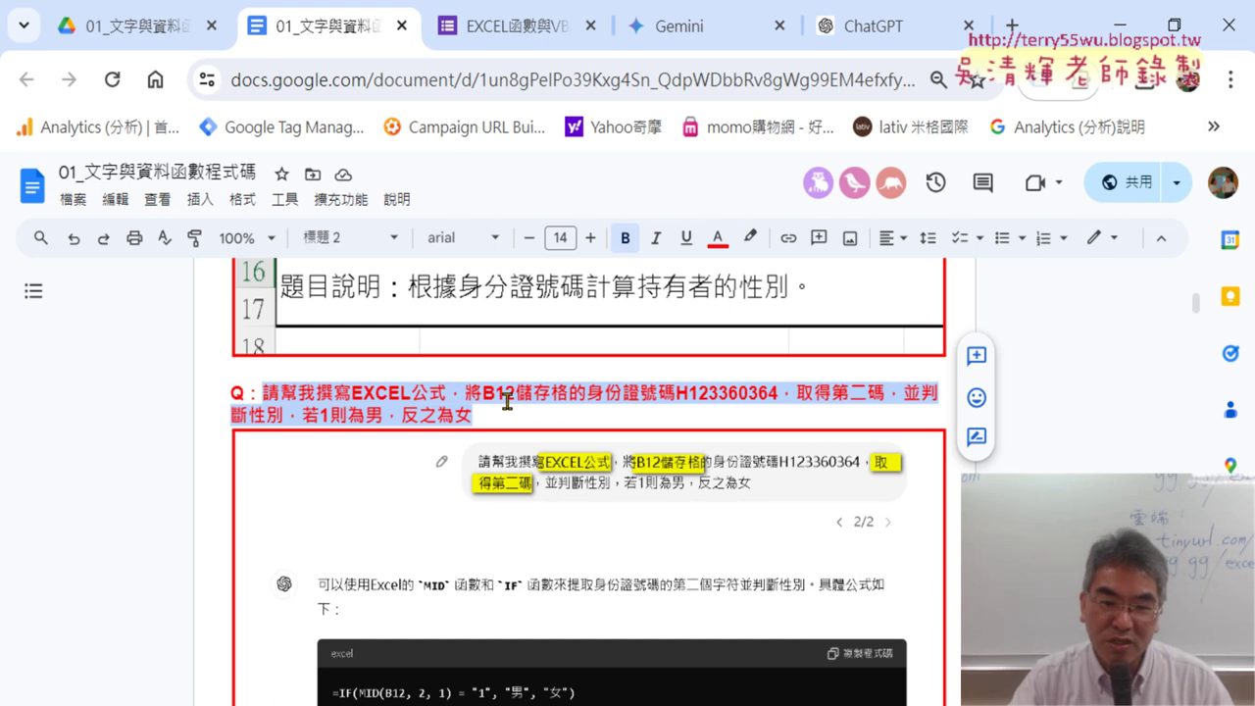
{"action": "left_click_drag", "start_coordinate": [465, 392], "coordinate": [777, 397]}
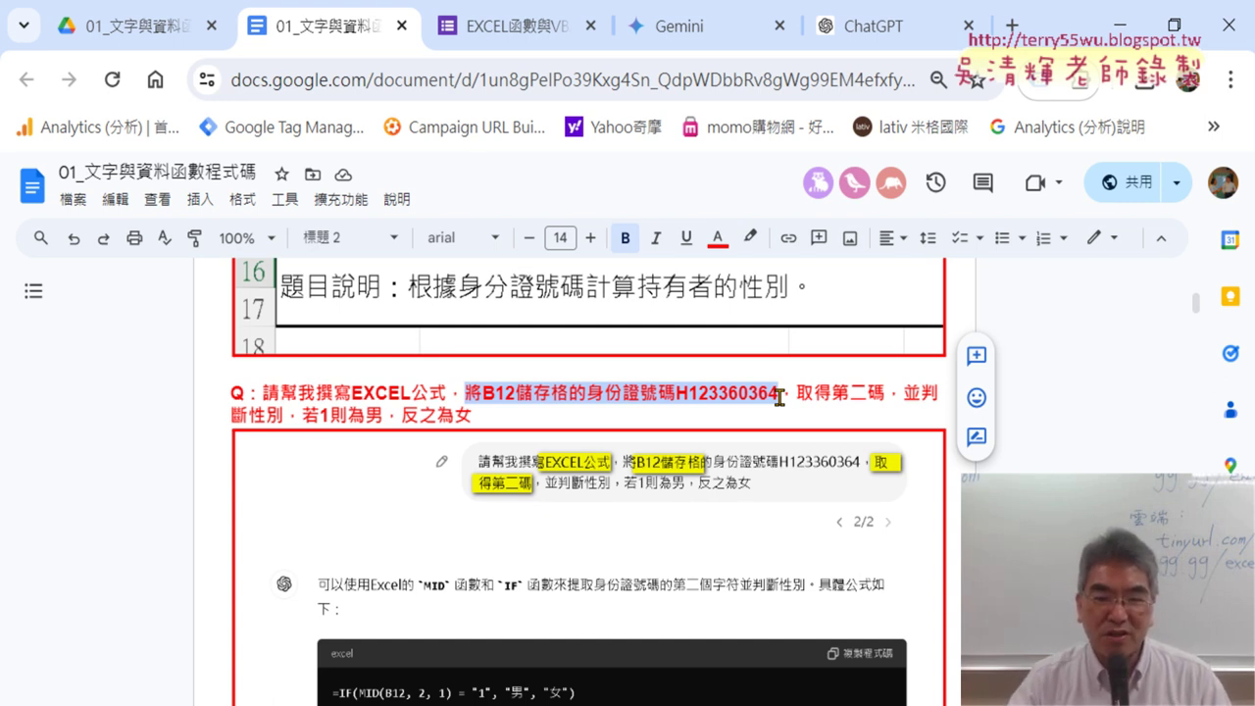
{"action": "left_click_drag", "start_coordinate": [855, 393], "coordinate": [865, 394]}
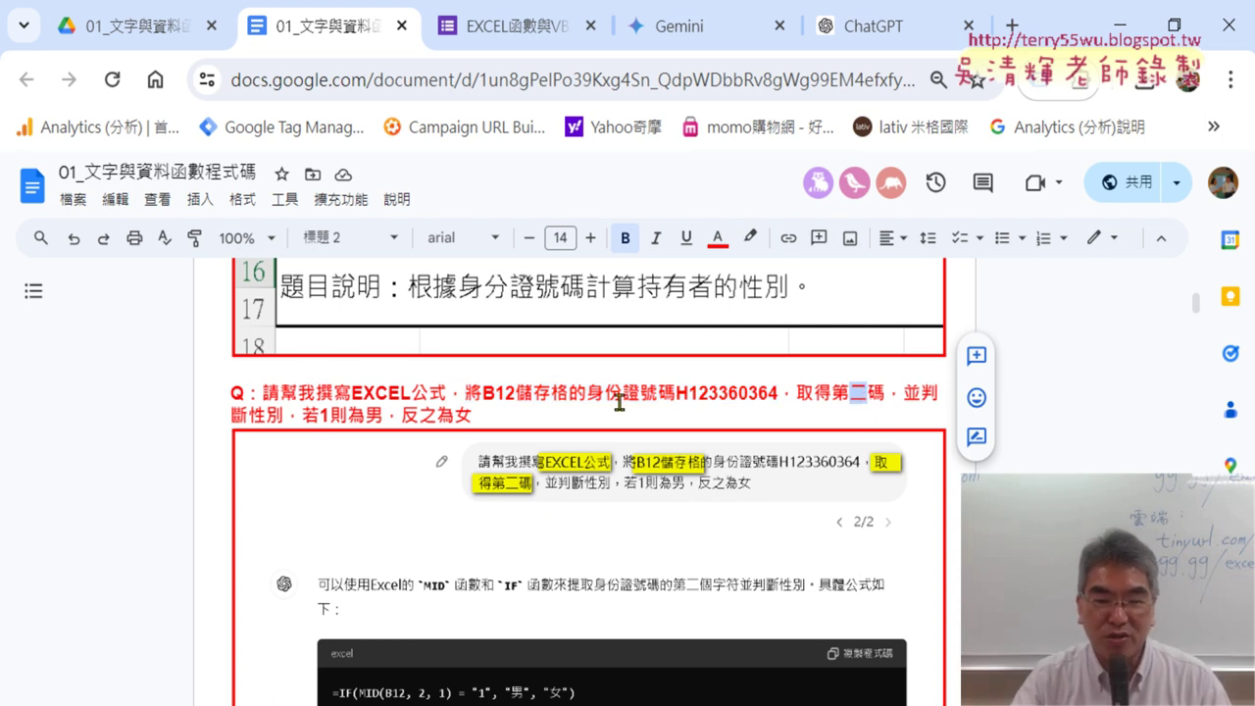
{"action": "triple_click", "coordinate": [486, 415]}
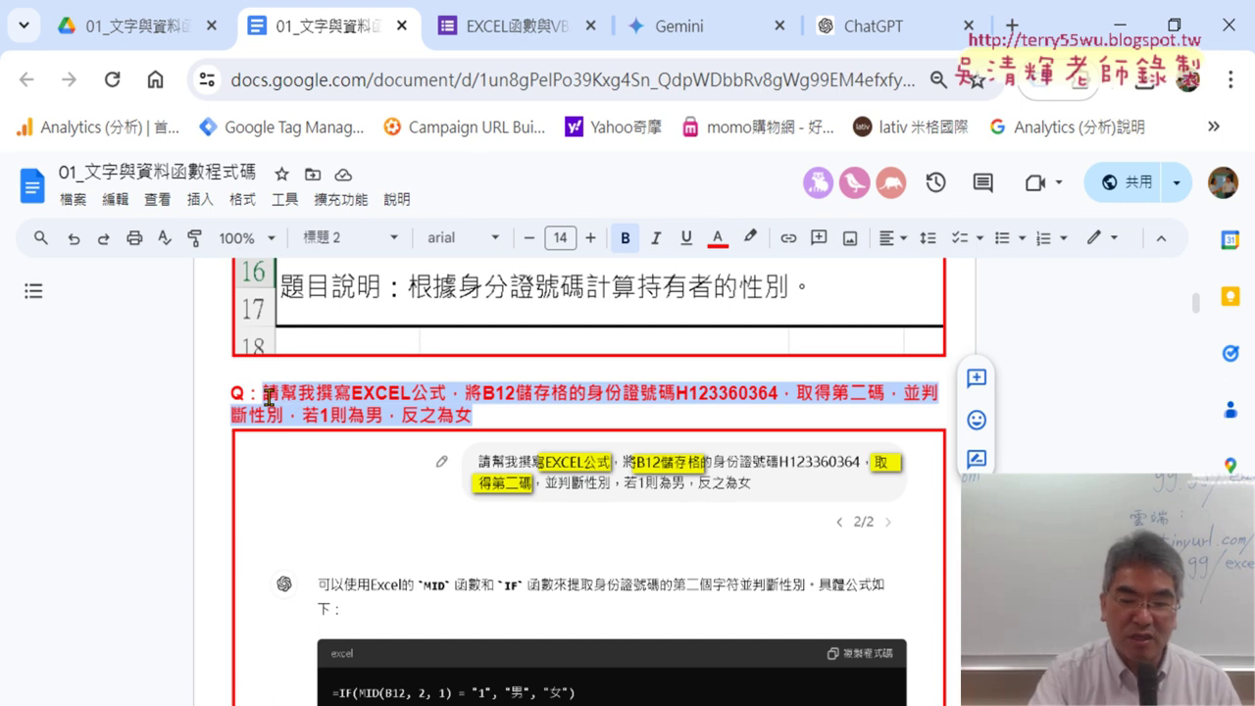
- Replace the draft in ChatGPT's message box with the copied gender-formula prompt
{"action": "left_click", "coordinate": [876, 27]}
{"action": "left_click_drag", "start_coordinate": [513, 627], "coordinate": [459, 584]}
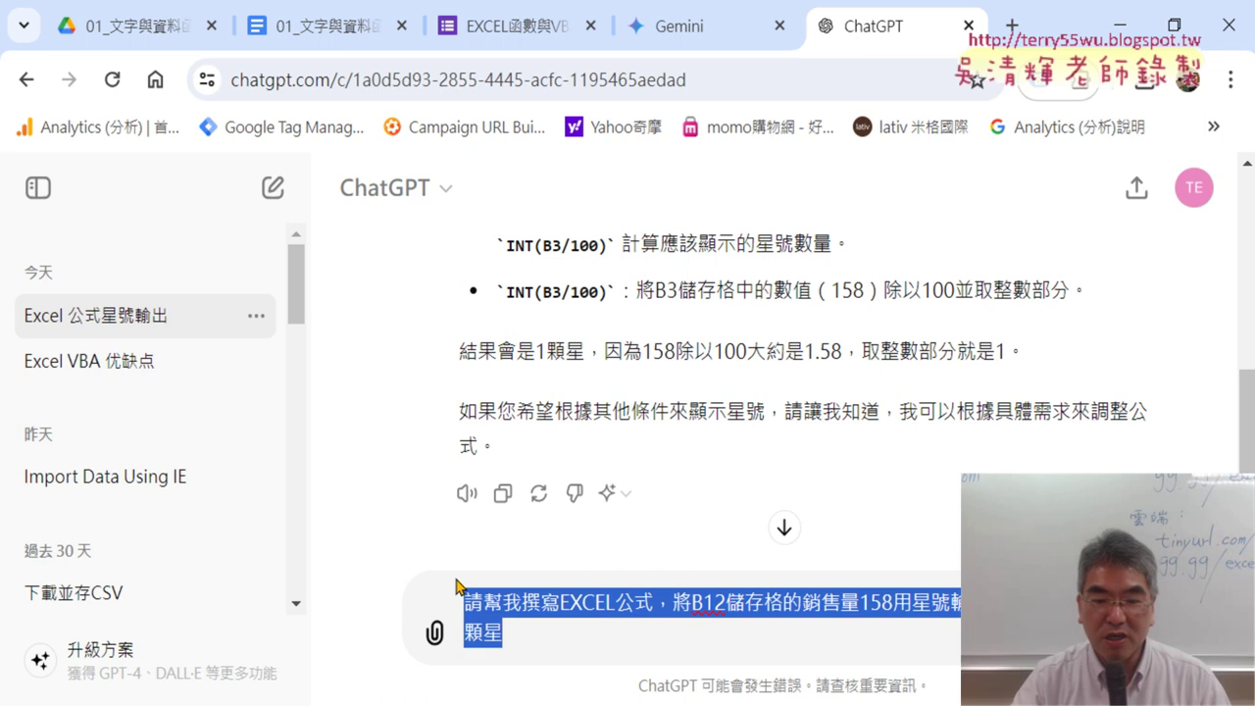
{"action": "key", "text": "ctrl+v"}
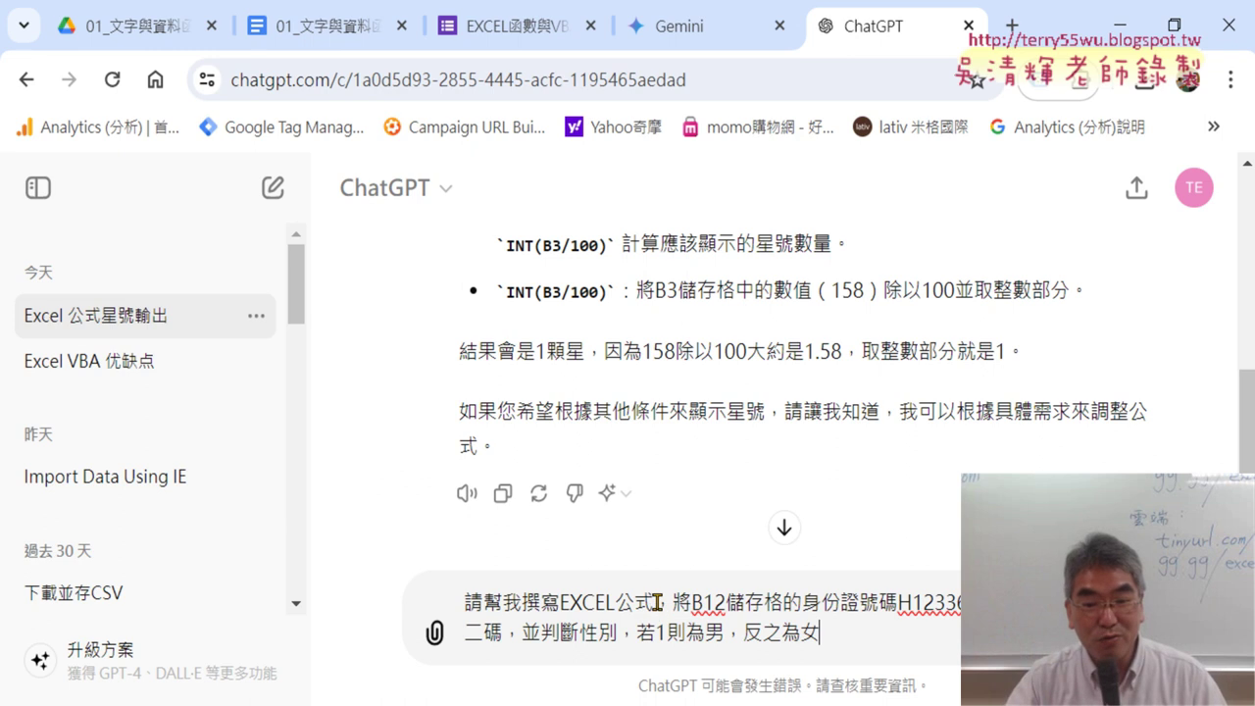
{"action": "left_click_drag", "start_coordinate": [653, 603], "coordinate": [465, 603]}
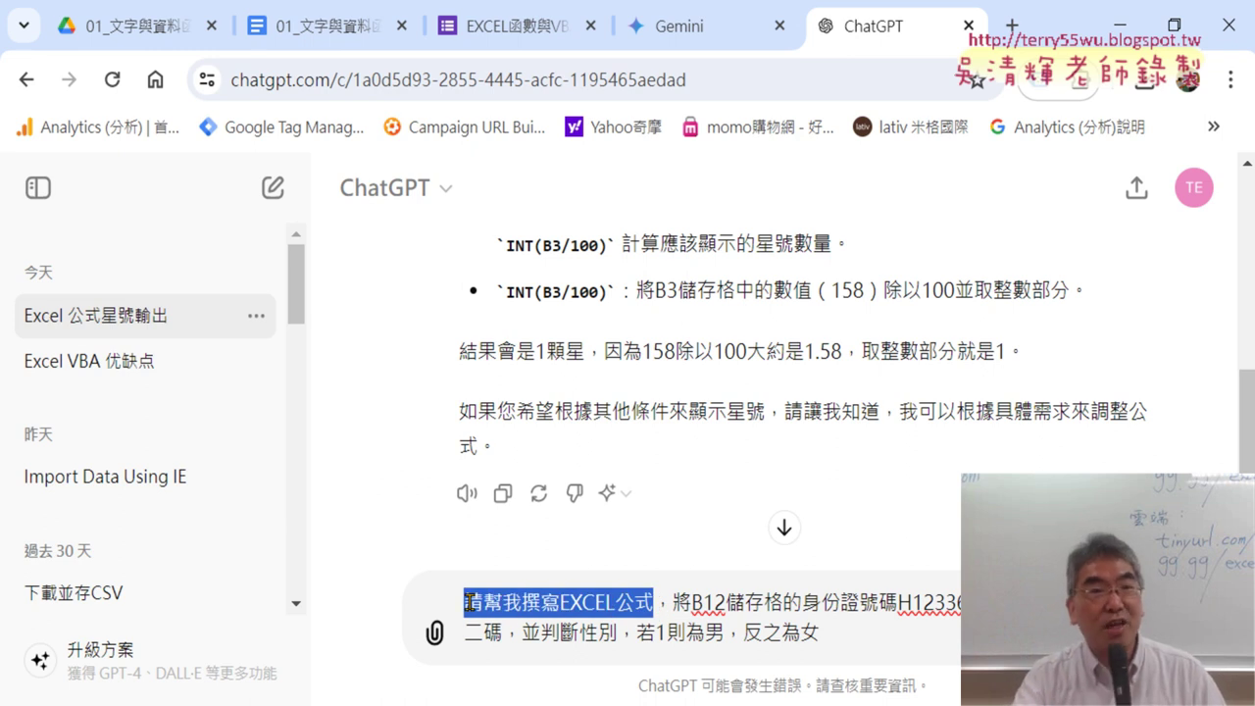
- Wrap 男 and 女 in quotes in the prompt and send it to ChatGPT
{"action": "left_click_drag", "start_coordinate": [691, 603], "coordinate": [777, 602]}
{"action": "left_click_drag", "start_coordinate": [898, 603], "coordinate": [960, 602]}
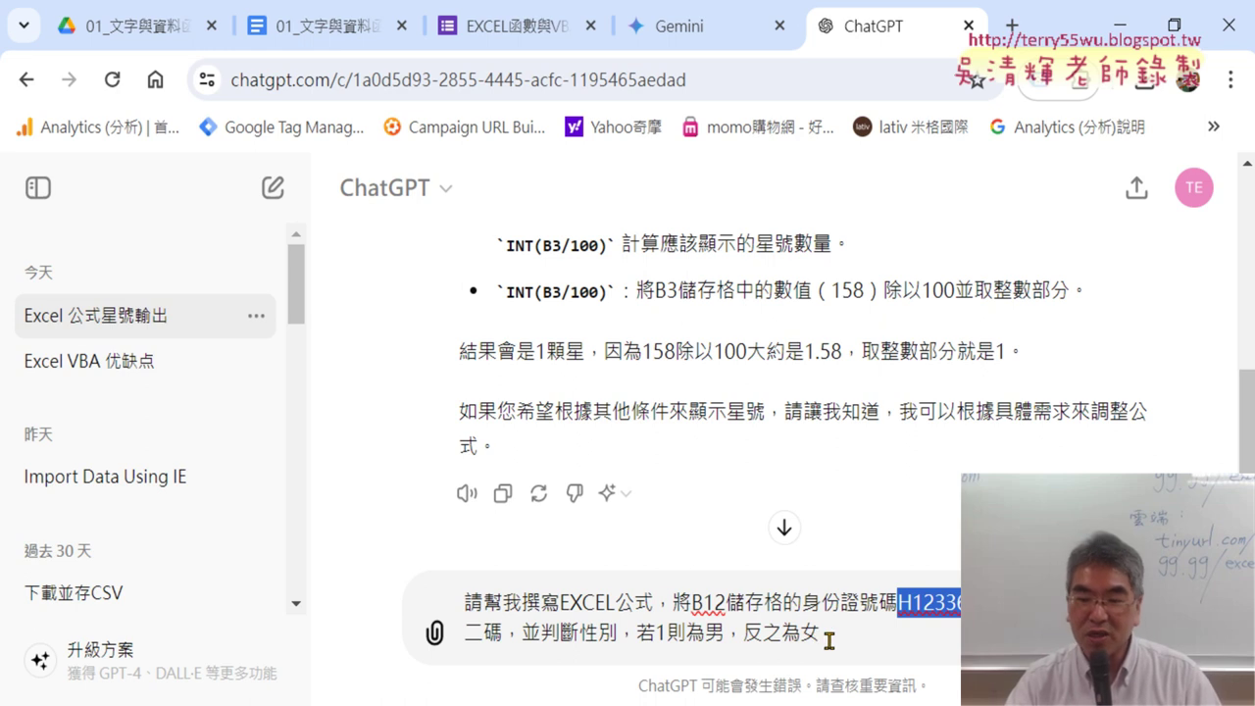
{"action": "left_click", "coordinate": [710, 635]}
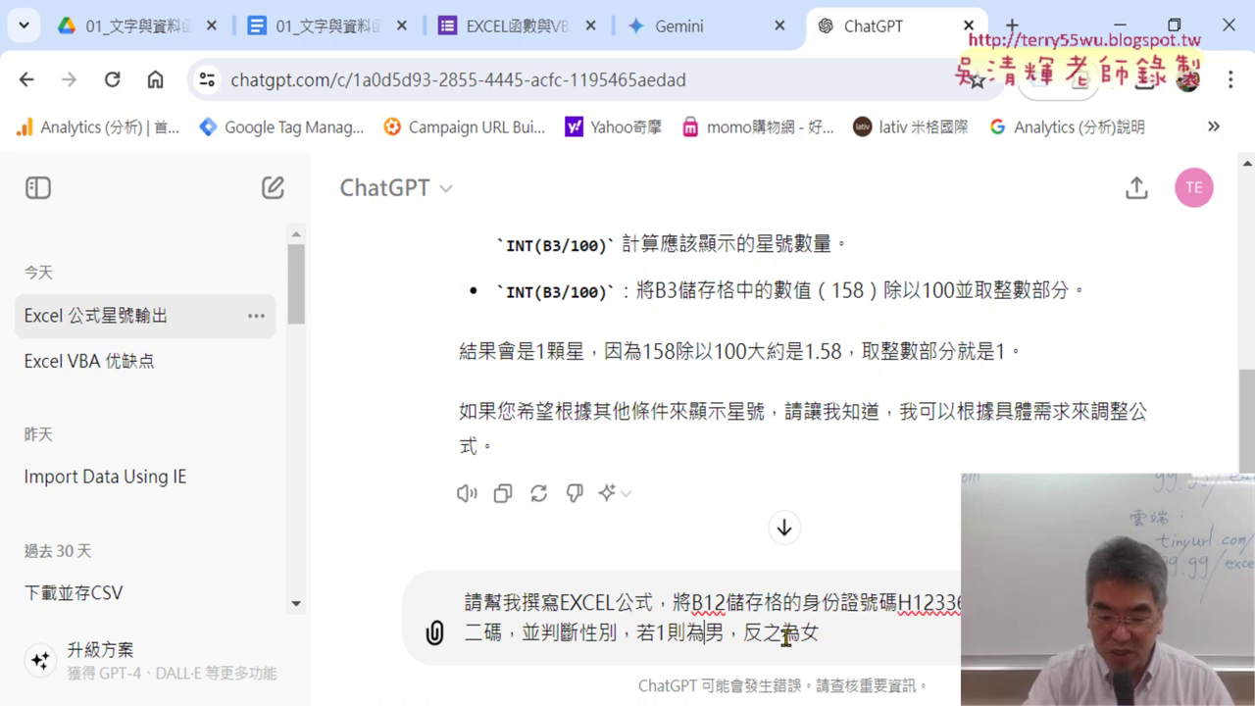
{"action": "type", "text": "\""}
{"action": "key", "text": "Right"}
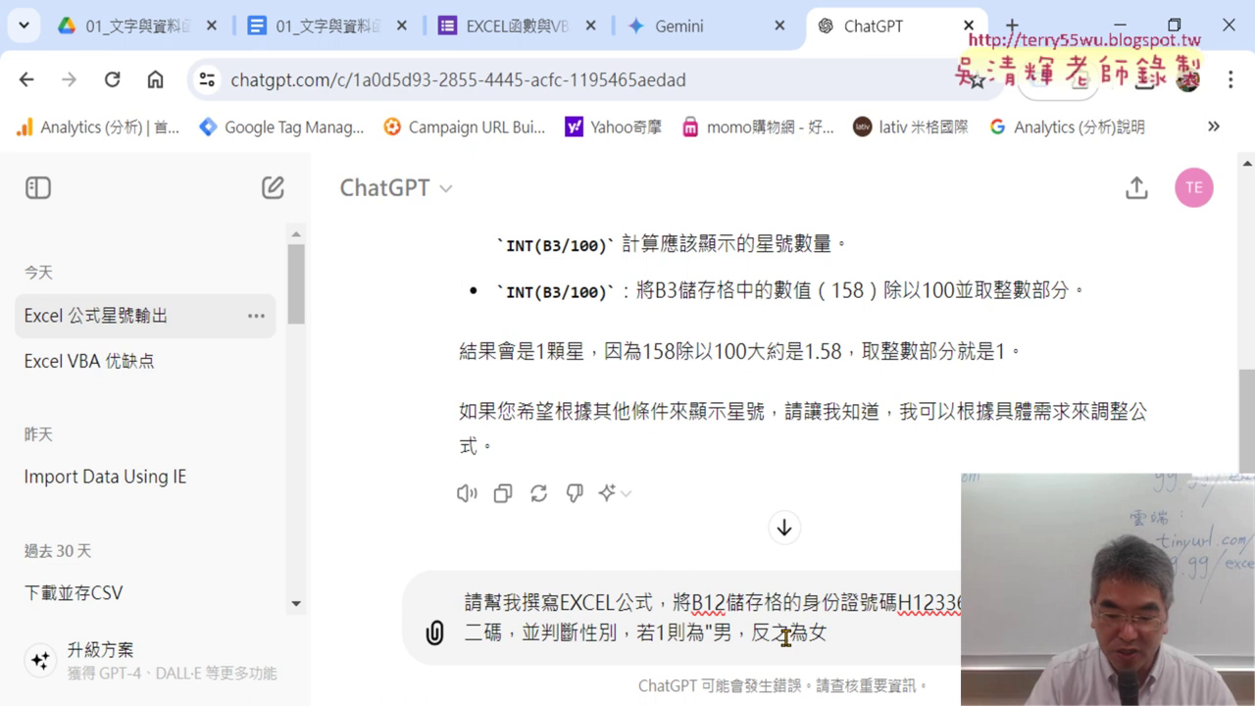
{"action": "type", "text": "\""}
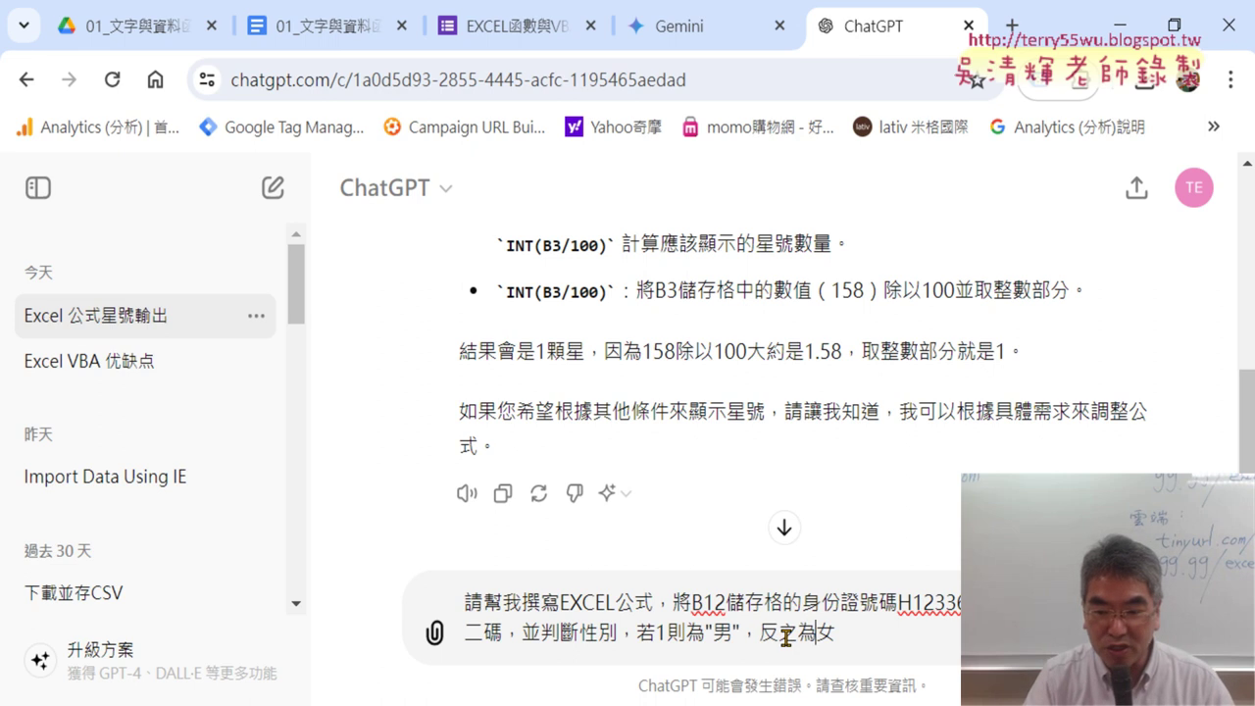
{"action": "type", "text": "\""}
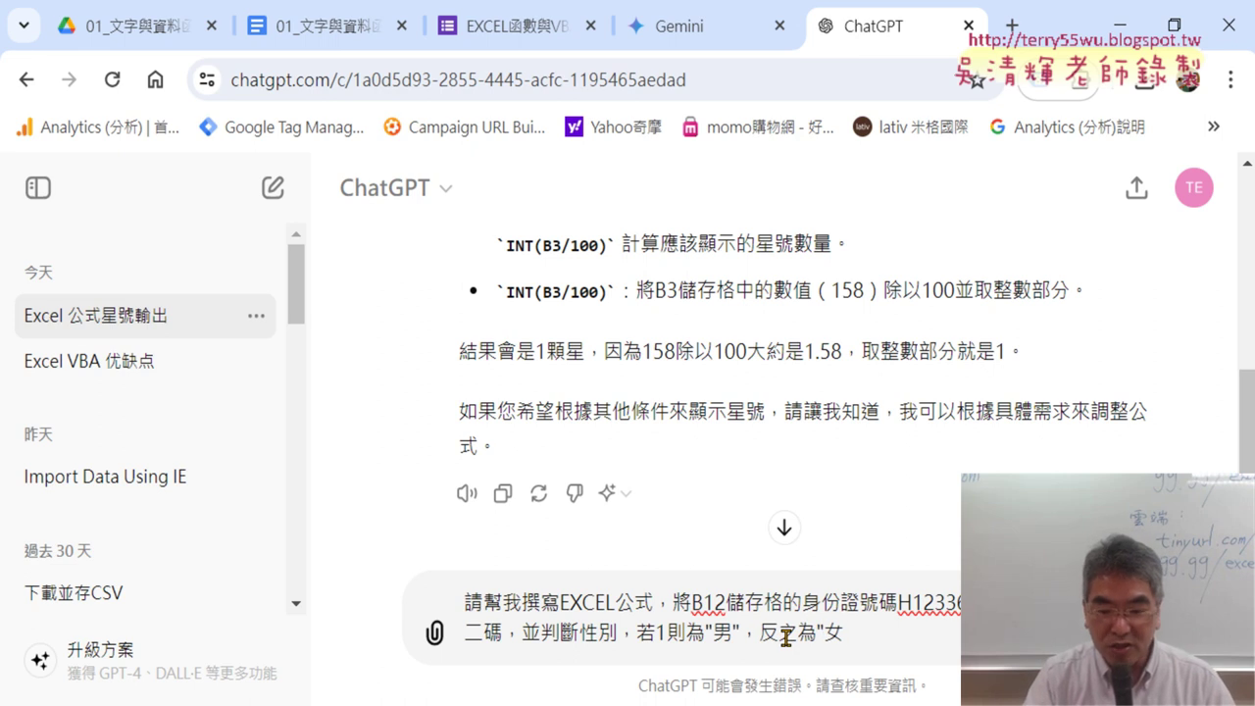
{"action": "type", "text": "\""}
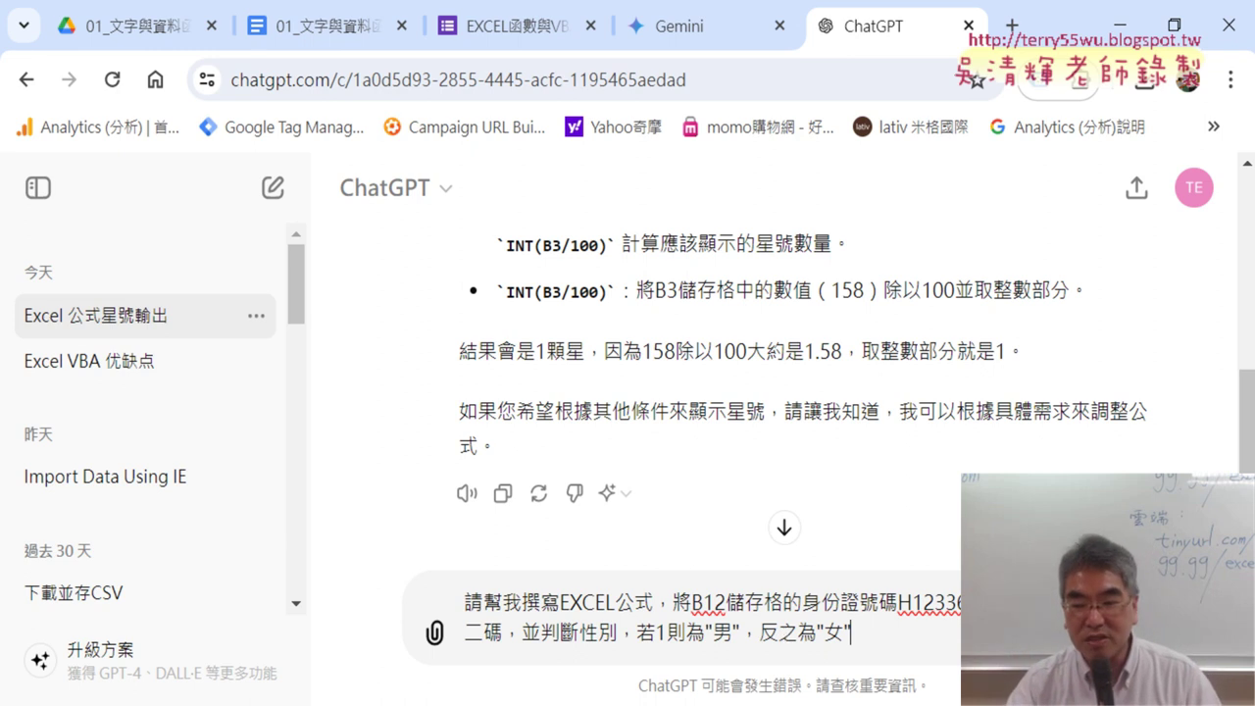
{"action": "key", "text": "Return"}
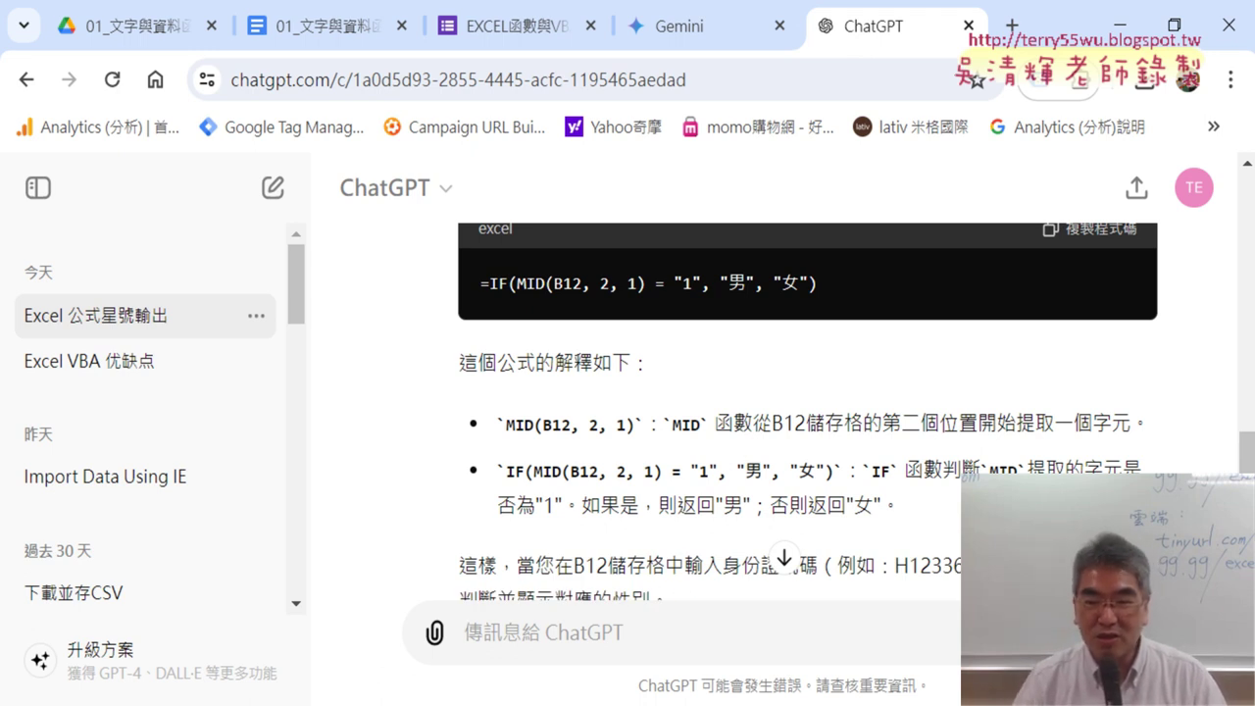
- Copy the reply's =IF(MID(B12, 2, 1) = "1", "男", "女") formula and return to Excel
{"action": "scroll", "coordinate": [1089, 451], "scroll_direction": "up", "scroll_amount": 2}
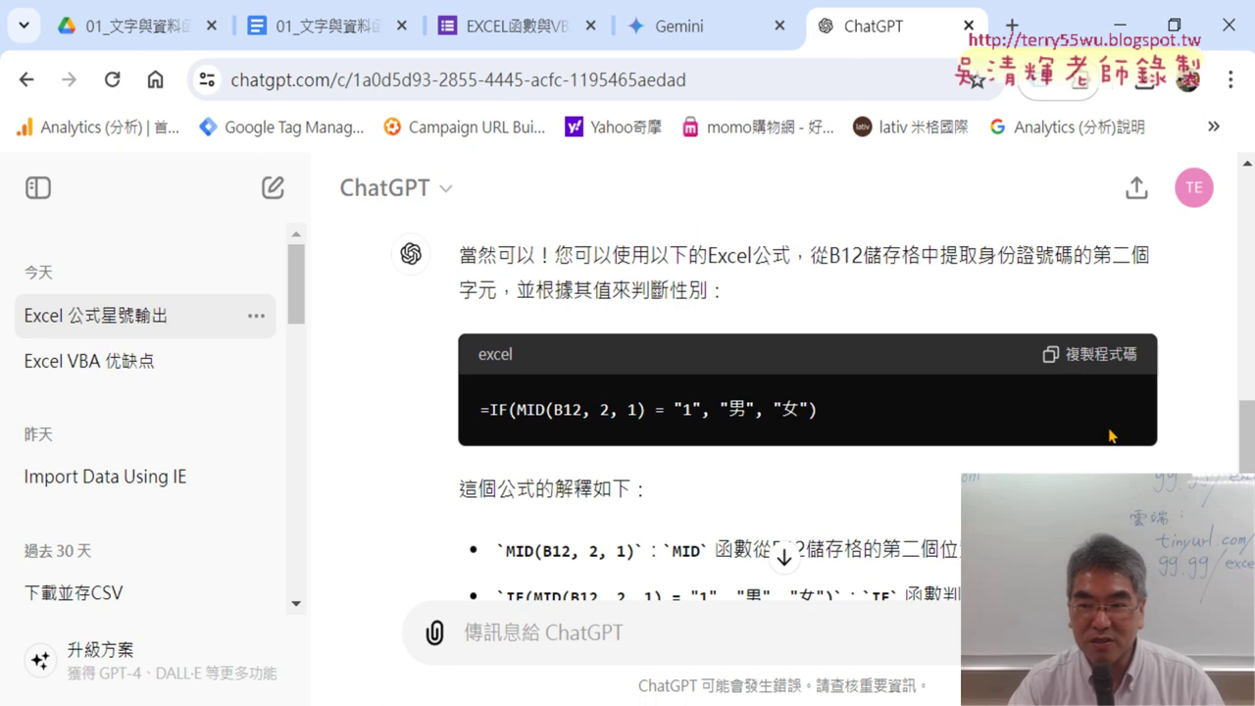
{"action": "left_click", "coordinate": [1120, 361]}
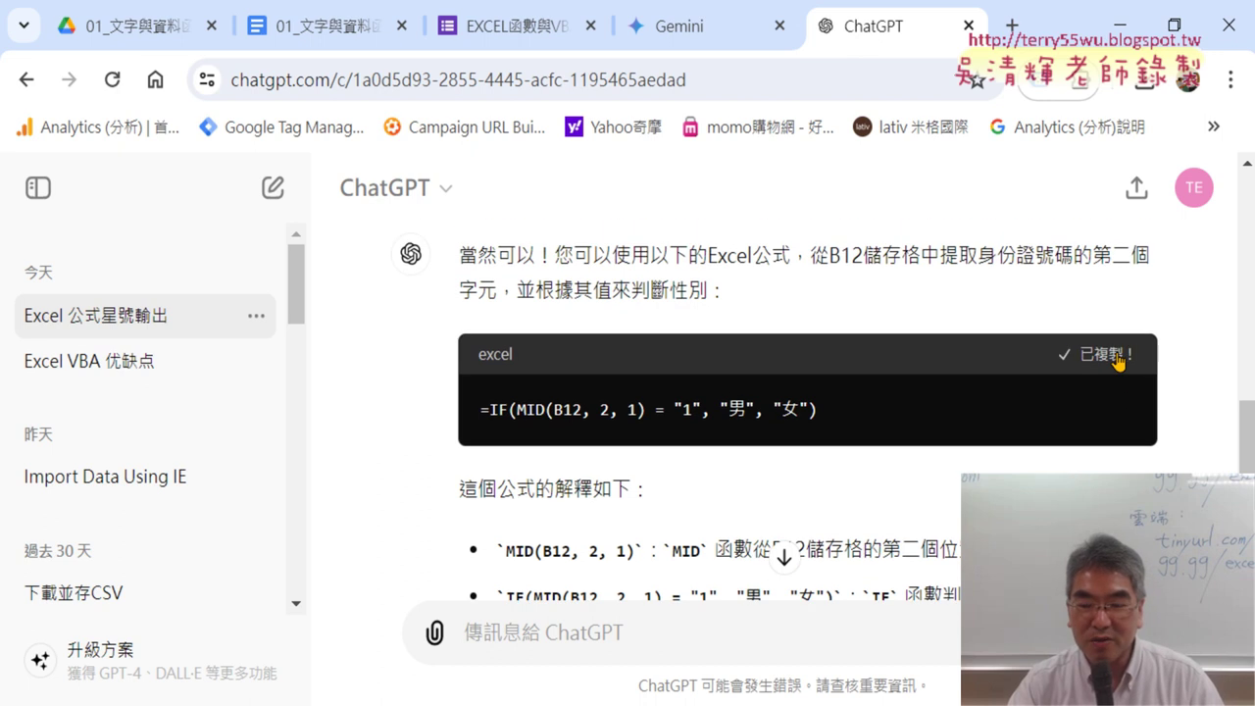
{"action": "key", "text": "alt+Tab"}
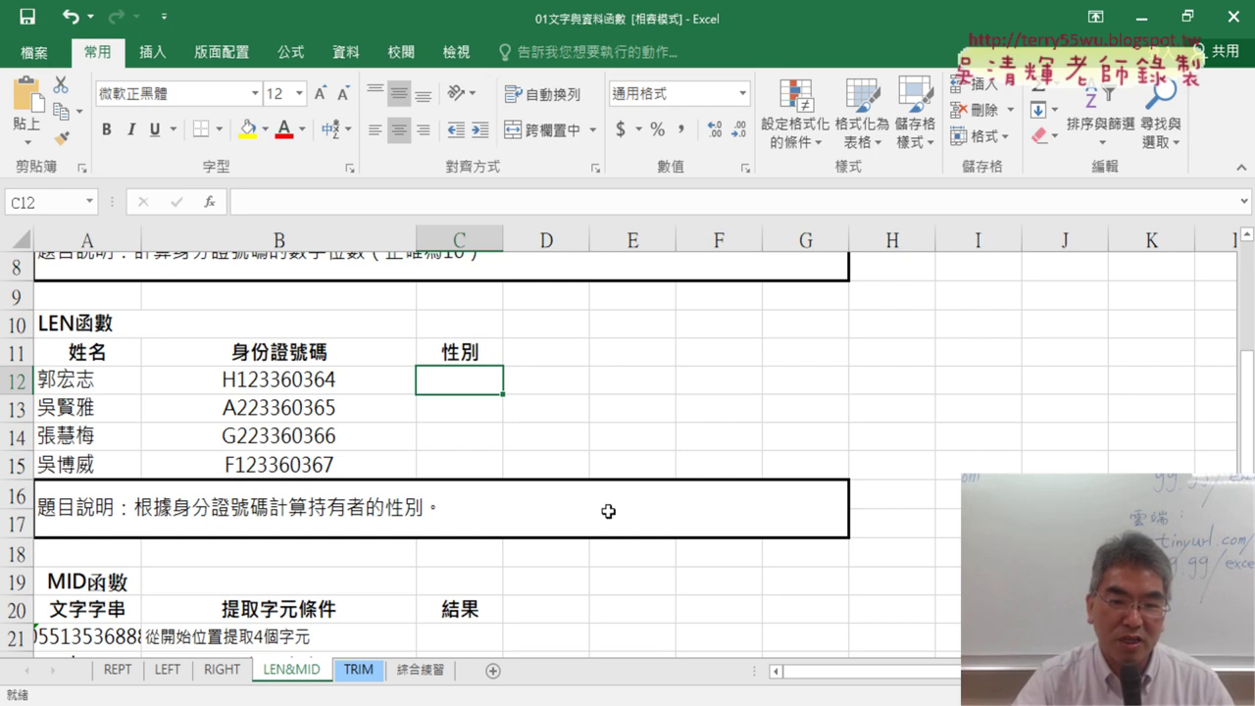
- Paste the copied formula into C12's formula bar, review it, then cancel the edit
{"action": "right_click", "coordinate": [339, 202]}
{"action": "left_click", "coordinate": [381, 288]}
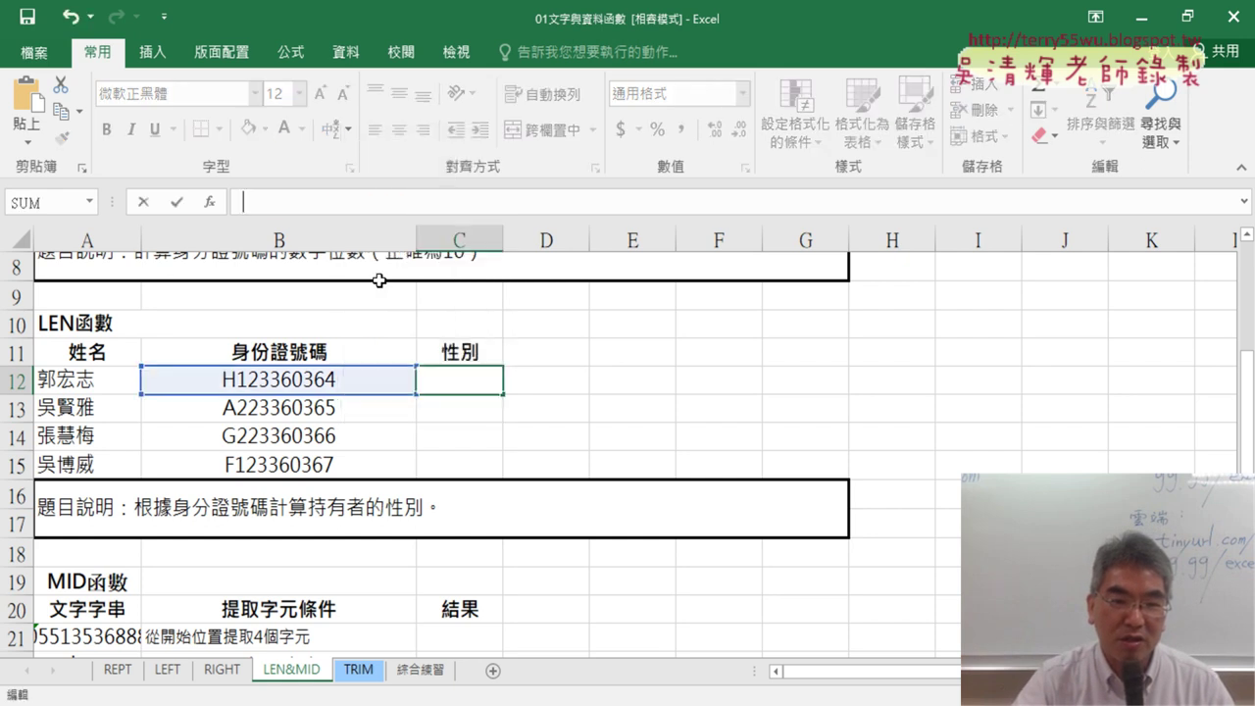
{"action": "left_click", "coordinate": [1244, 204]}
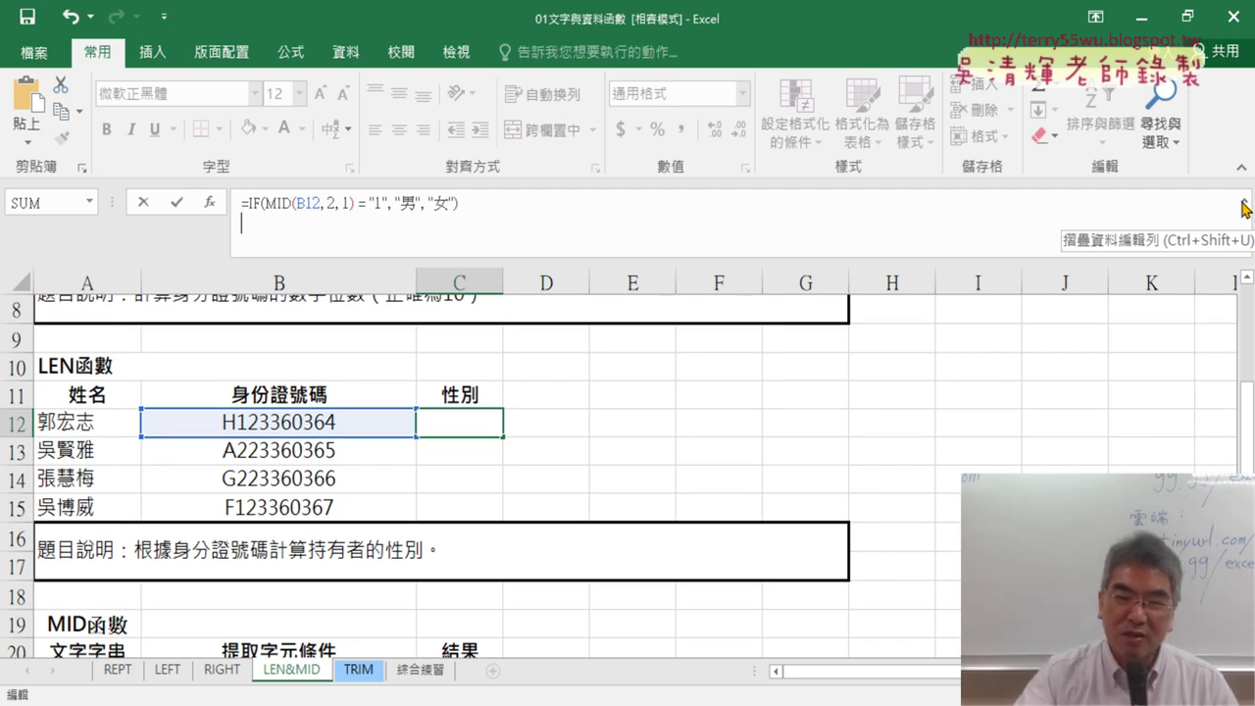
{"action": "left_click_drag", "start_coordinate": [513, 203], "coordinate": [137, 199]}
{"action": "key", "text": "ctrl+c"}
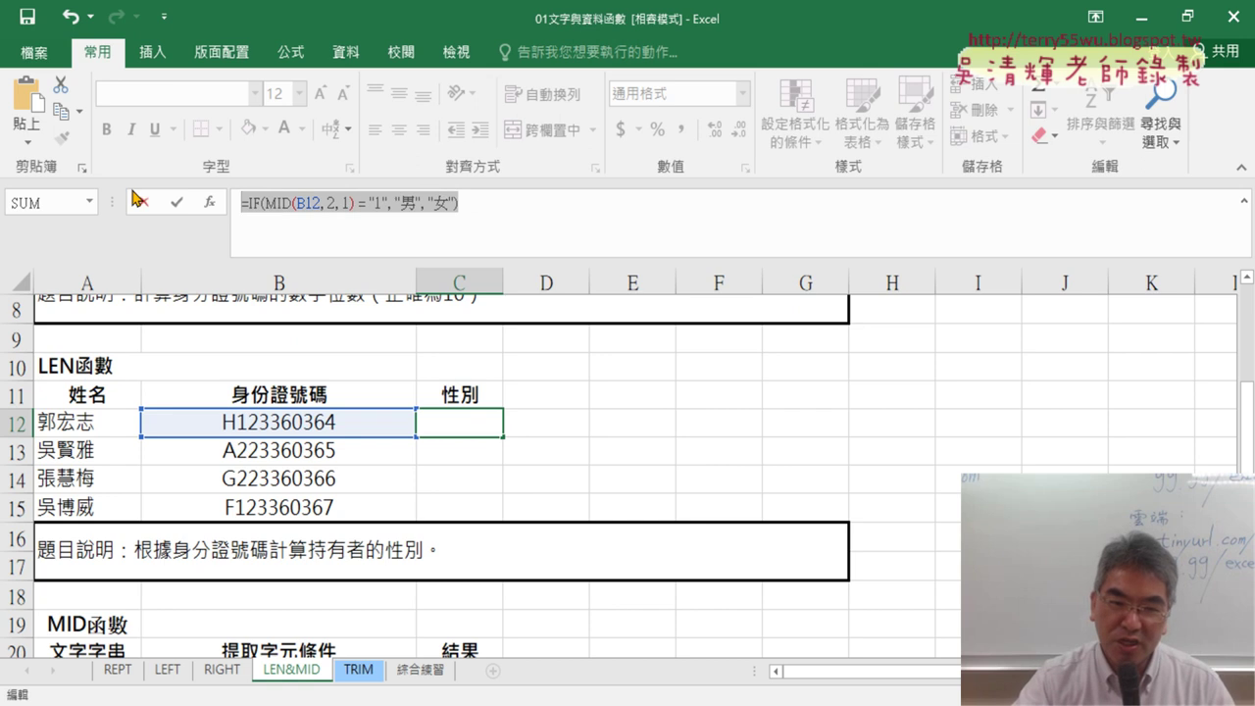
{"action": "left_click", "coordinate": [138, 200]}
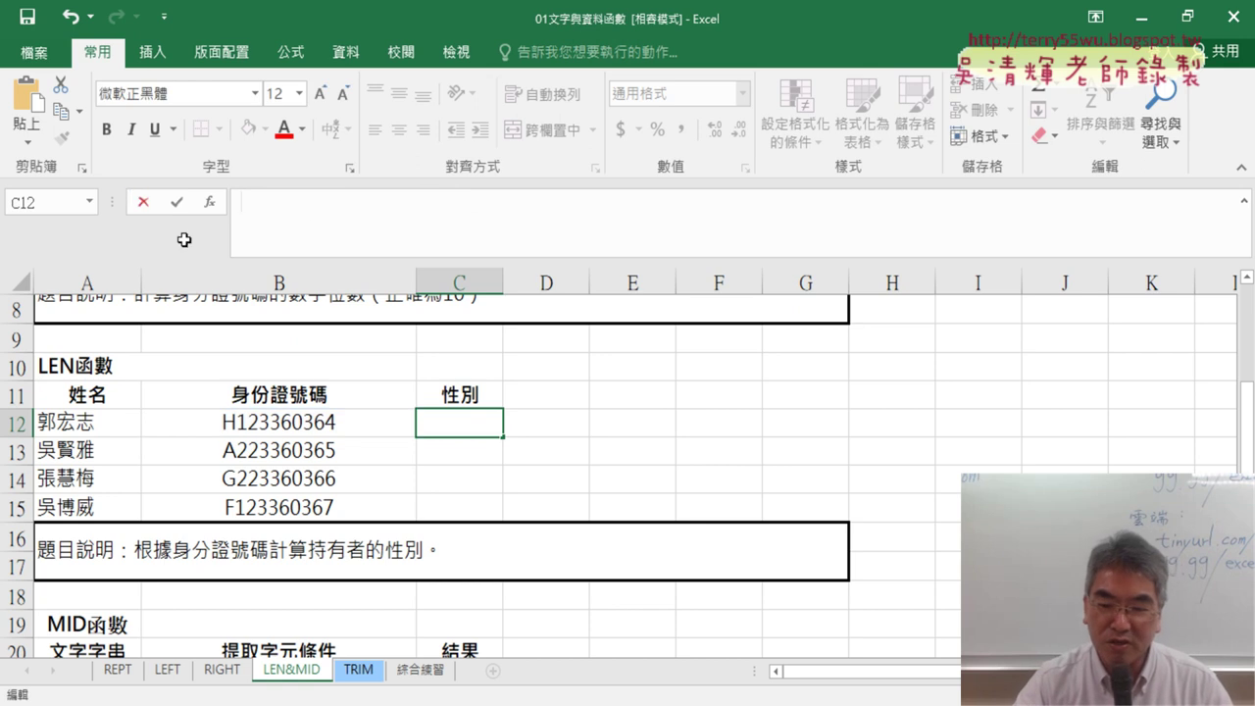
- Recopy the IF/MID formula text from ChatGPT and enter it in C12, showing 男
{"action": "key", "text": "alt+Tab"}
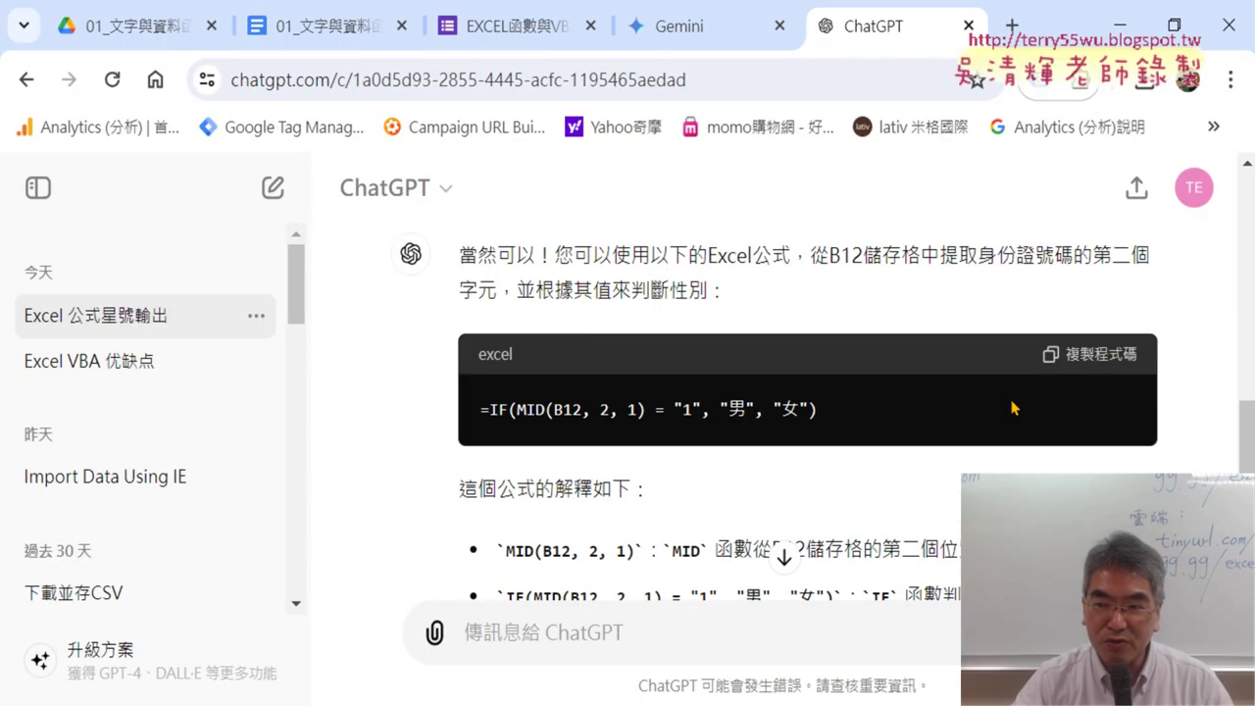
{"action": "left_click_drag", "start_coordinate": [478, 410], "coordinate": [811, 408]}
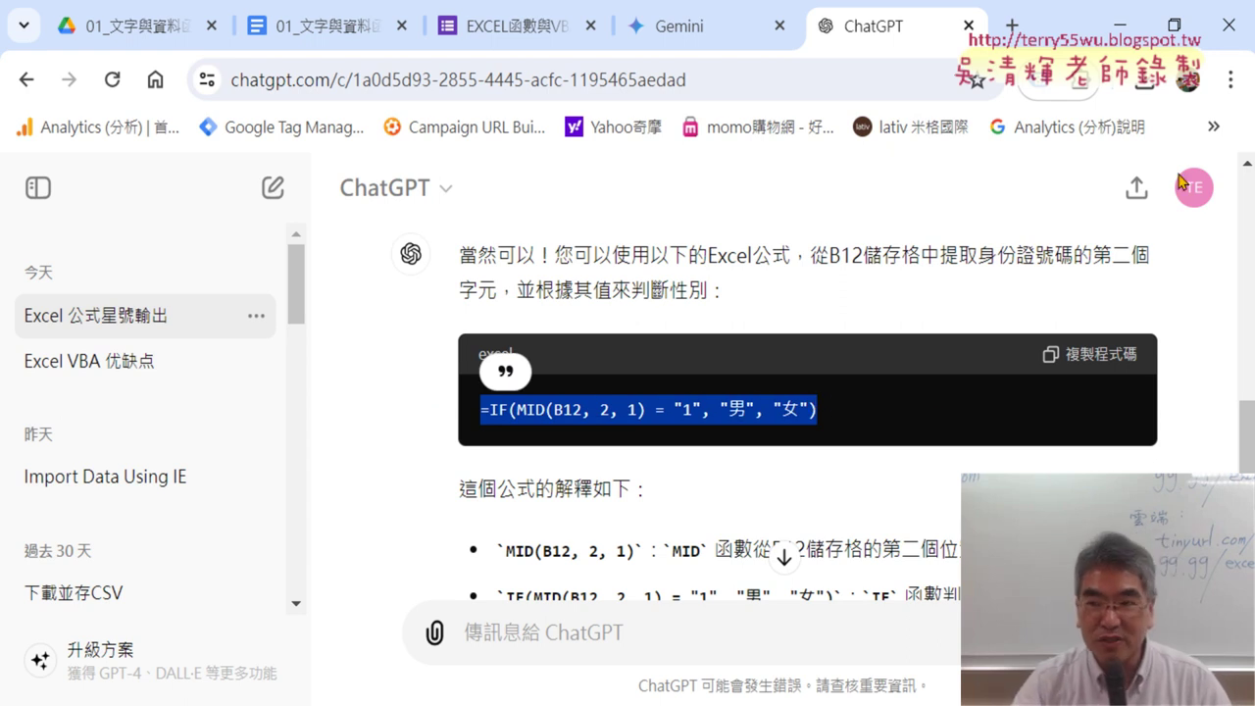
{"action": "left_click", "coordinate": [1132, 25]}
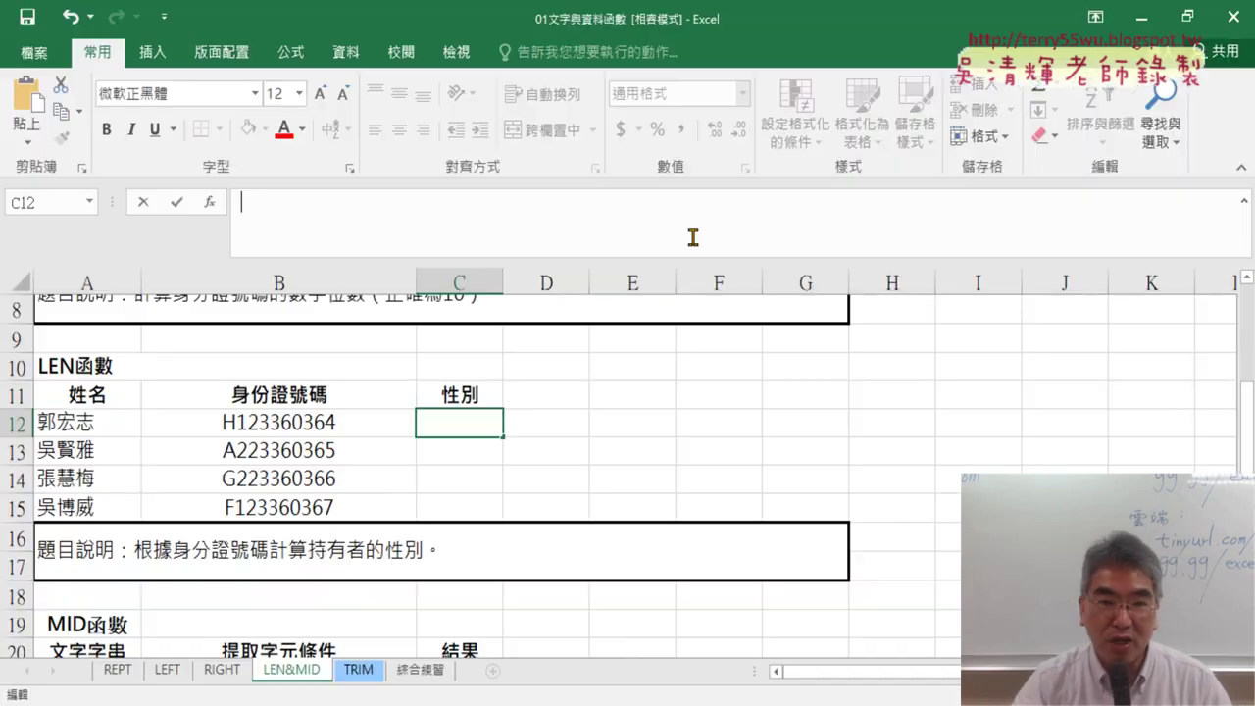
{"action": "right_click", "coordinate": [352, 208]}
{"action": "left_click", "coordinate": [390, 290]}
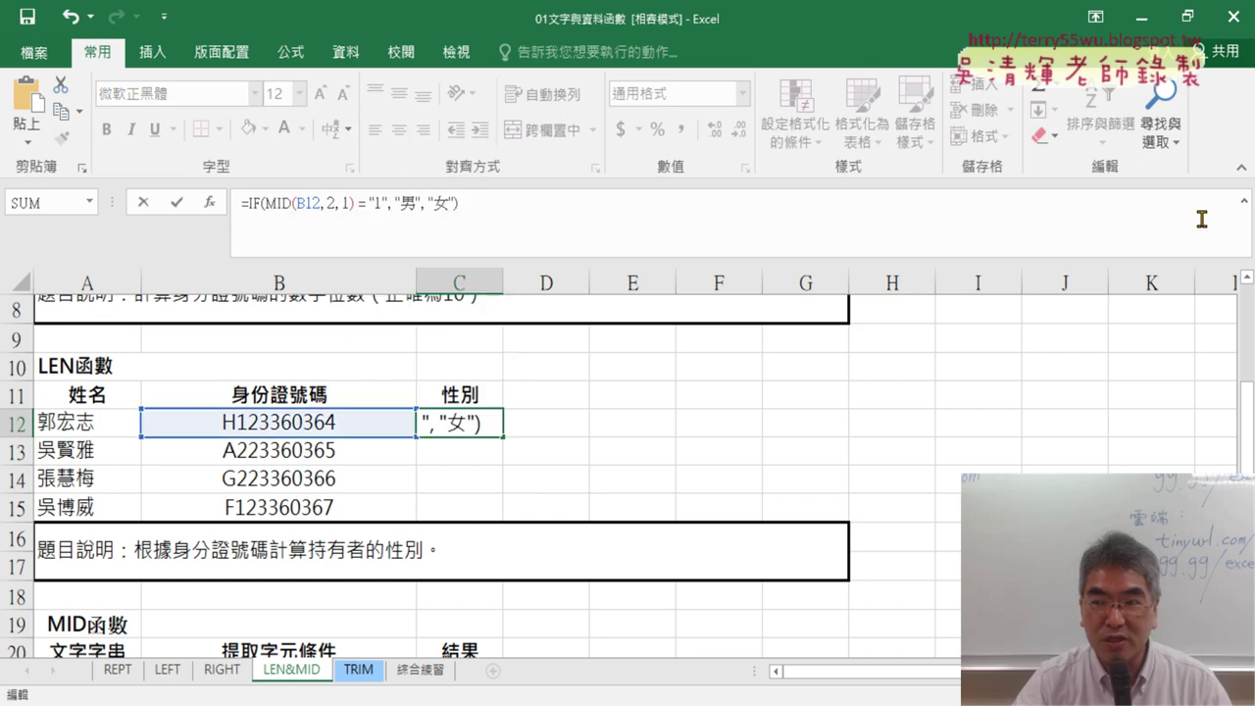
{"action": "left_click", "coordinate": [1245, 203]}
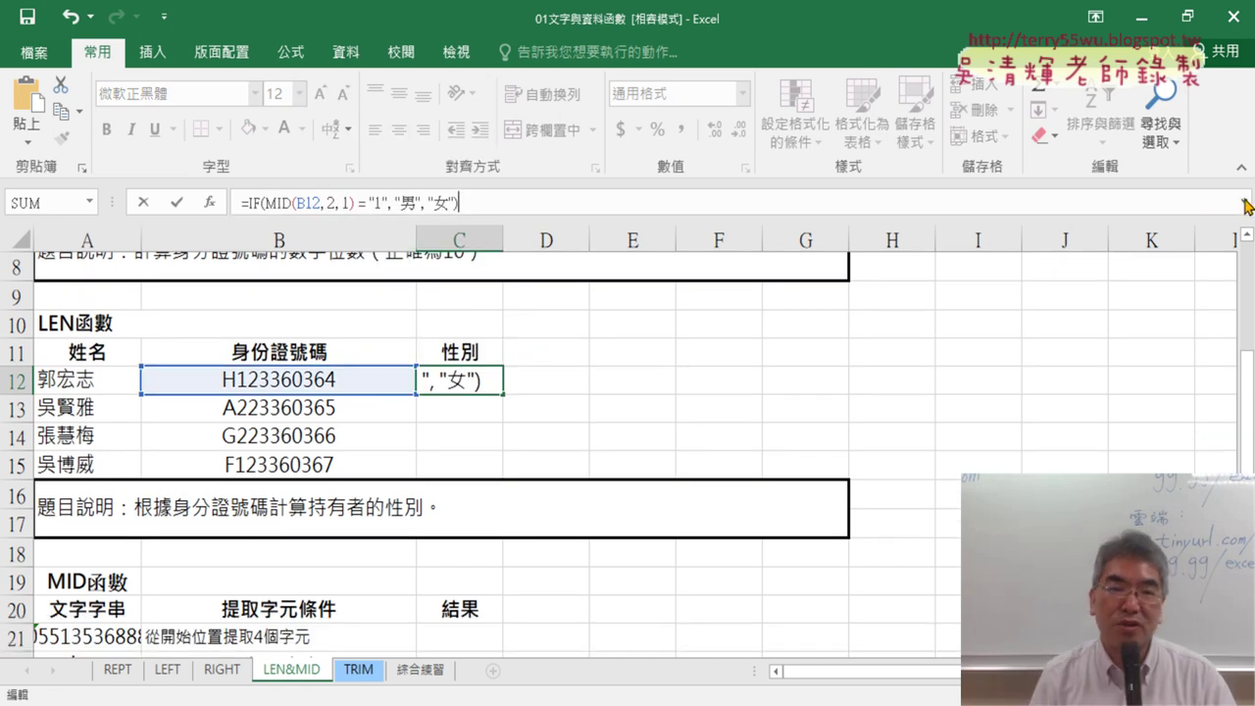
{"action": "left_click", "coordinate": [178, 203]}
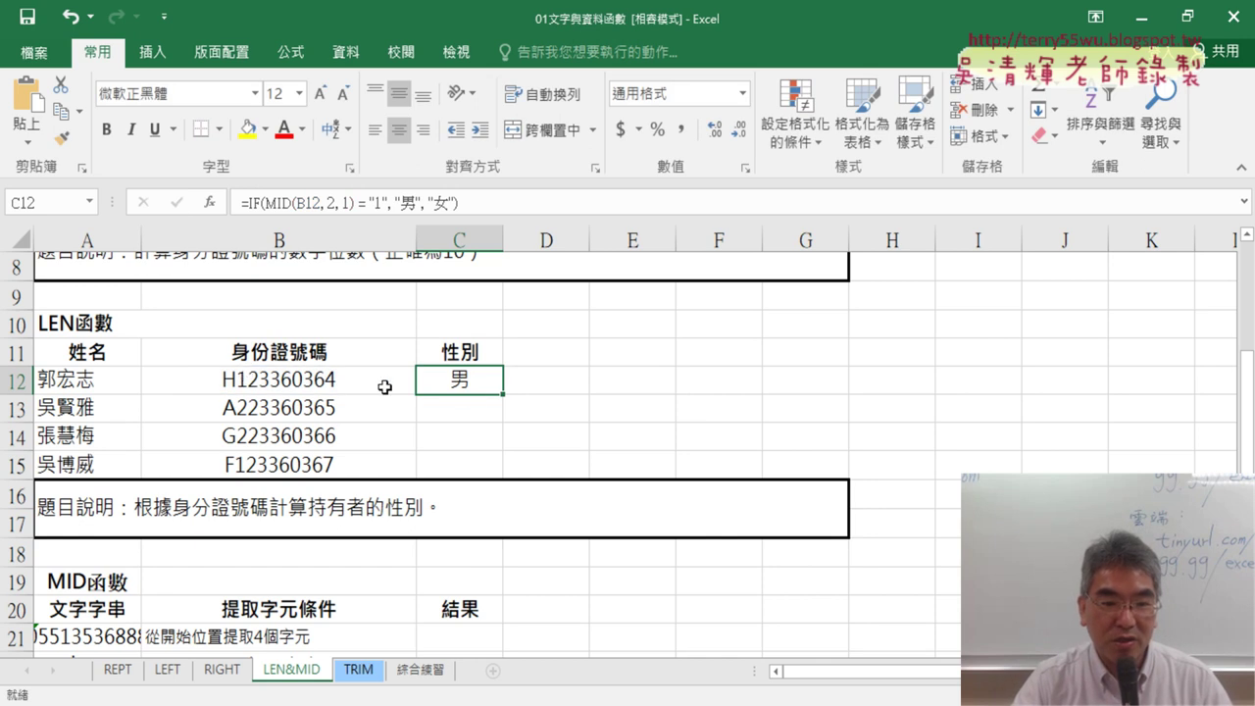
- Fill the gender formula down to C15, giving 男, 女, 女, 男, then return to the browser
{"action": "left_click_drag", "start_coordinate": [500, 391], "coordinate": [497, 478]}
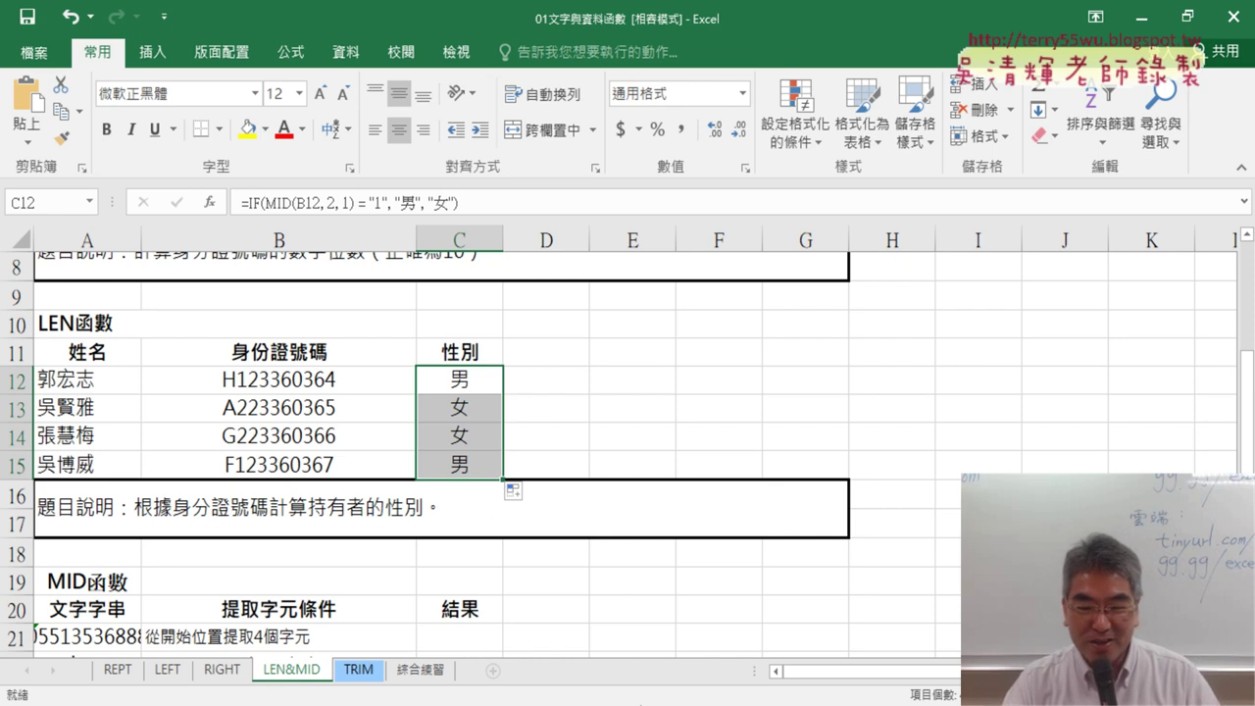
{"action": "key", "text": "alt+Tab"}
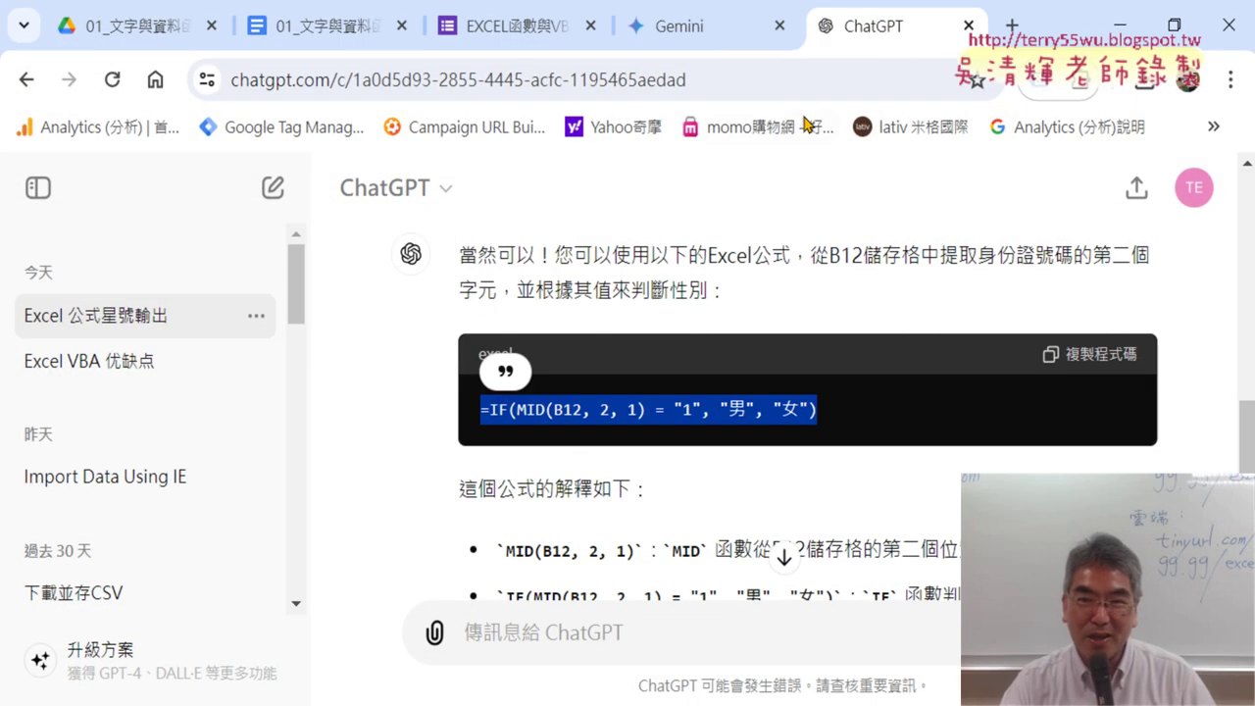
- Bring up the Gemini VBA conversation, undoing a pasted formula to leave the prompt empty
{"action": "left_click", "coordinate": [698, 27]}
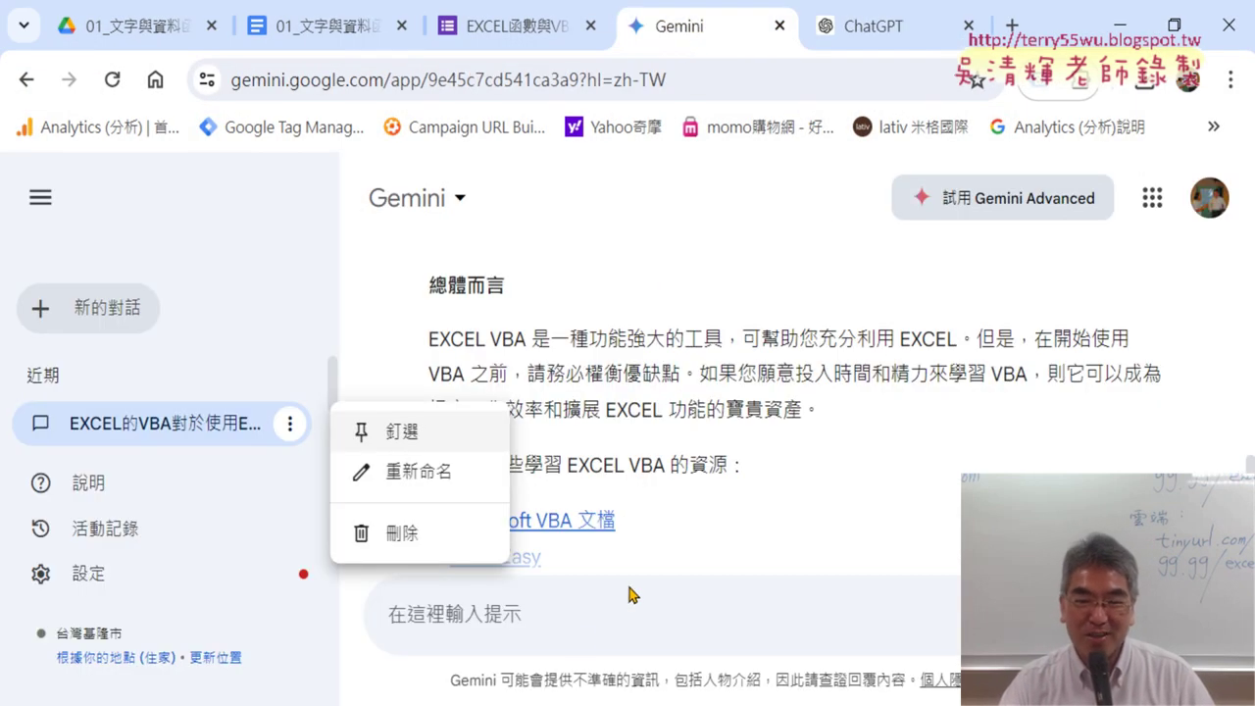
{"action": "left_click", "coordinate": [529, 613]}
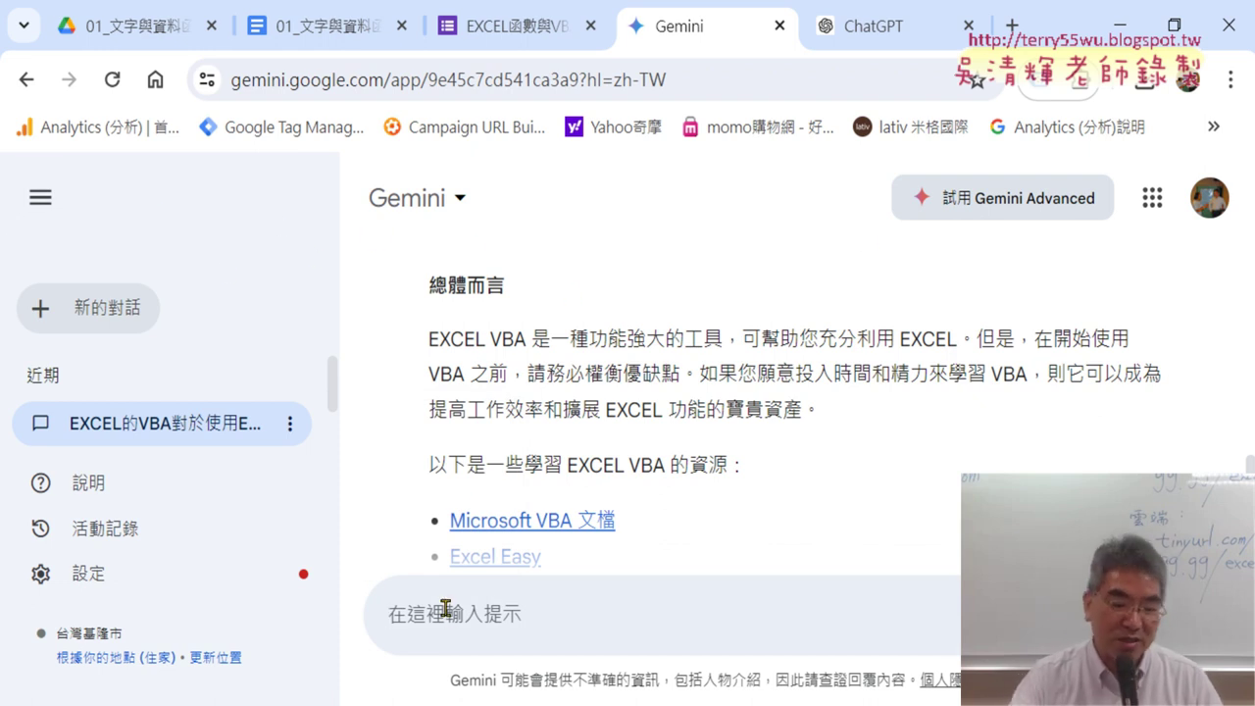
{"action": "key", "text": "ctrl+v"}
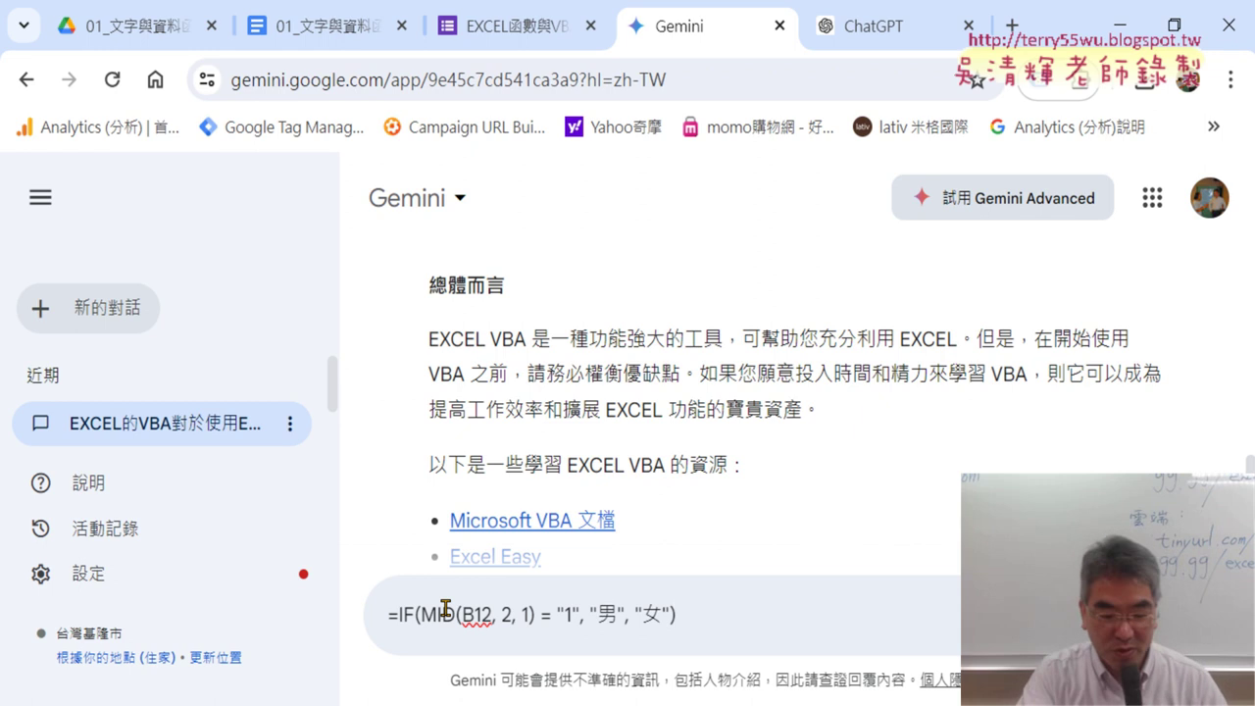
{"action": "key", "text": "ctrl+z"}
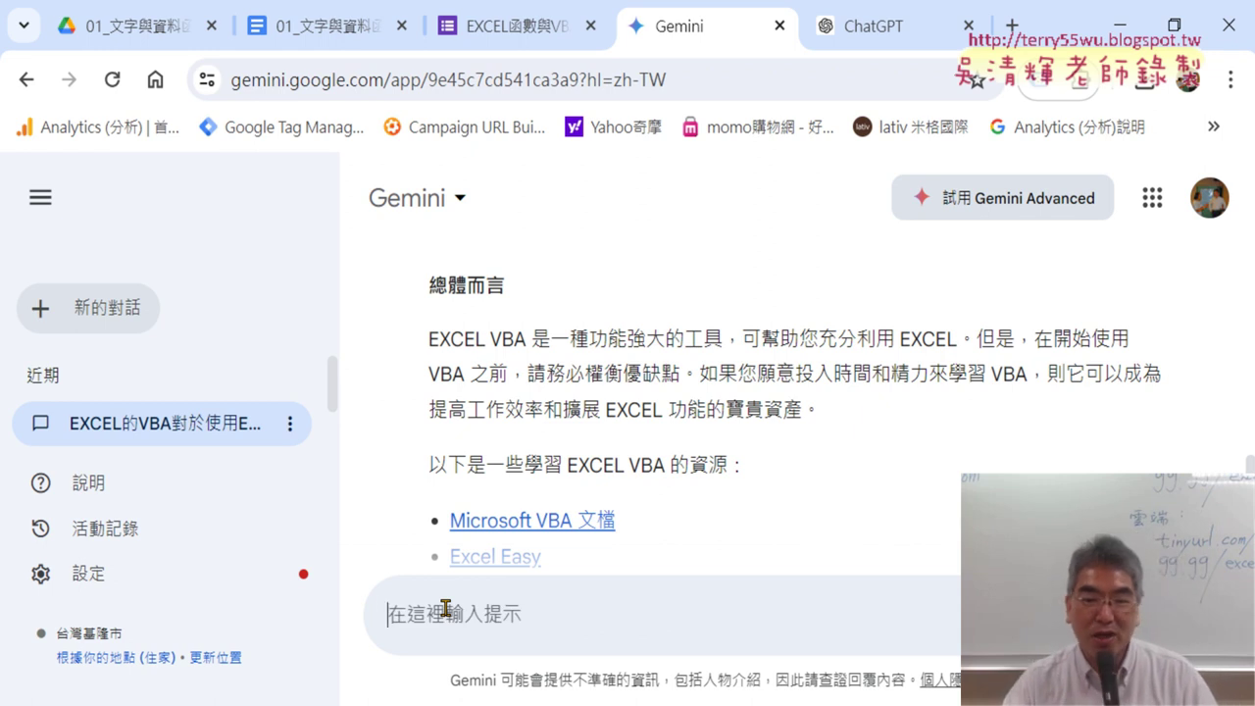